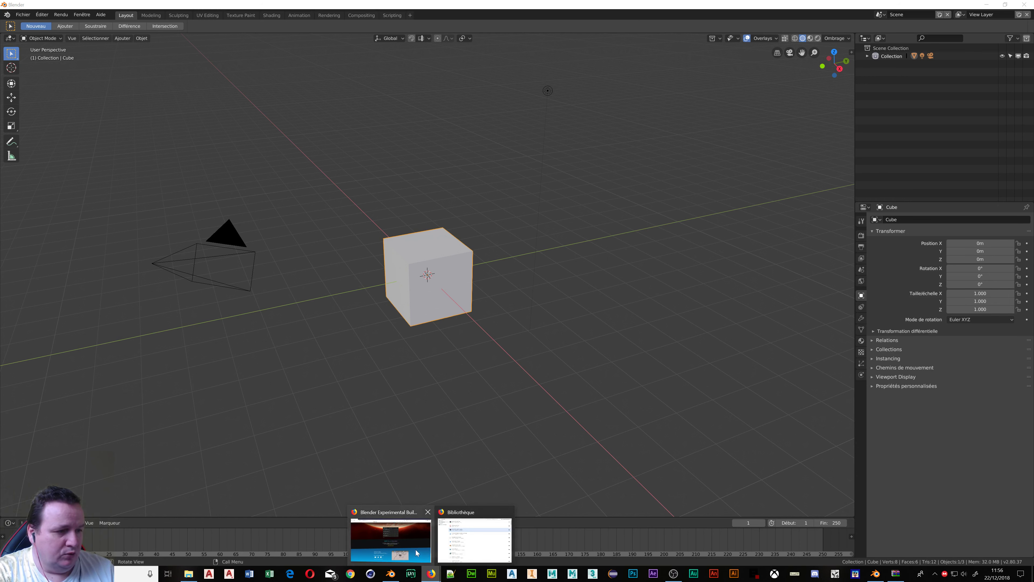
Step: Switch from Blender to the Firefox window showing the Blender Experimental Builds download page
{"action": "left_click", "coordinate": [416, 544]}
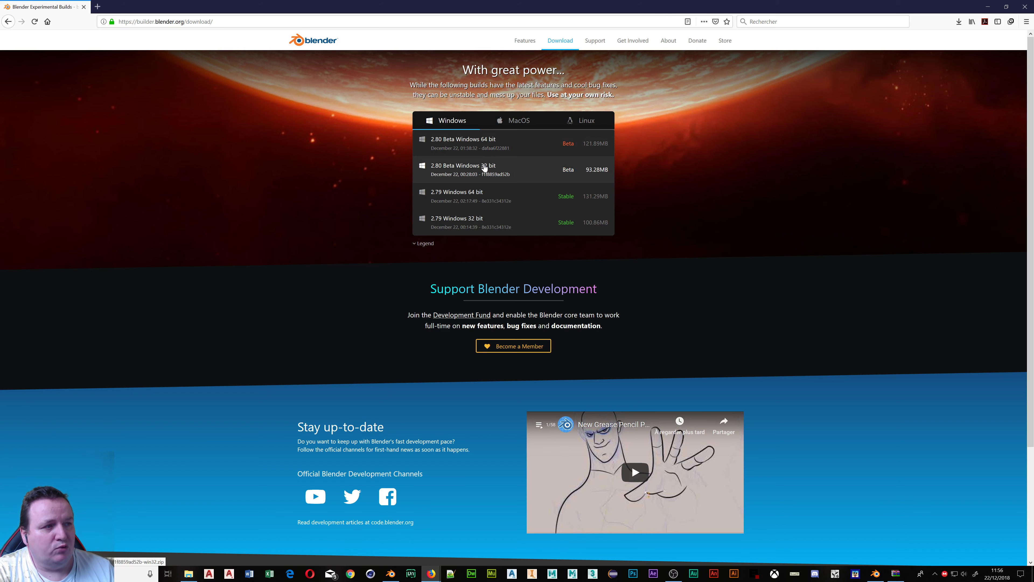
Step: Browse the macOS, Linux, then Windows build lists, and open the Téléchargements downloads folder
{"action": "left_click", "coordinate": [515, 124]}
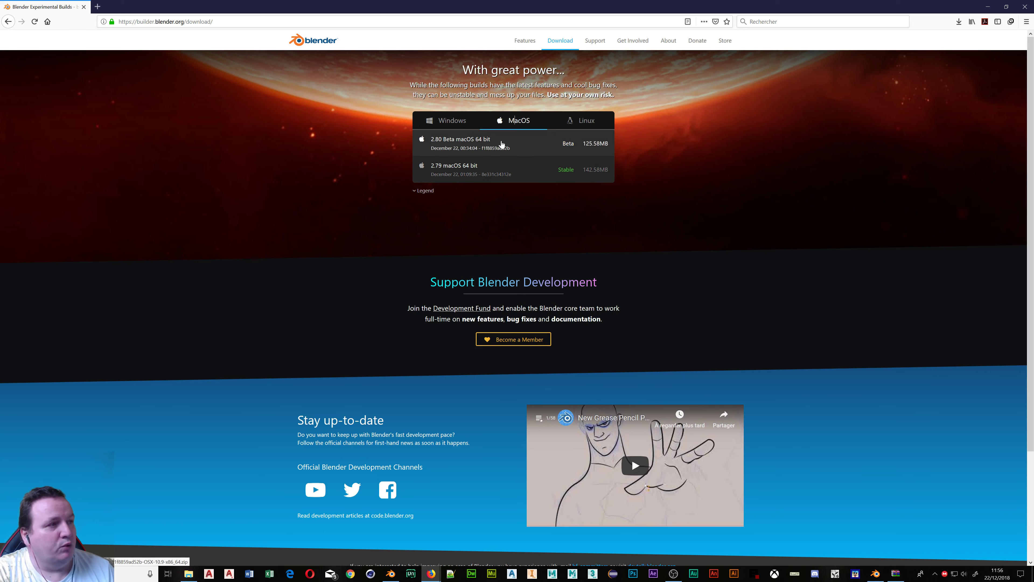
{"action": "left_click", "coordinate": [579, 121]}
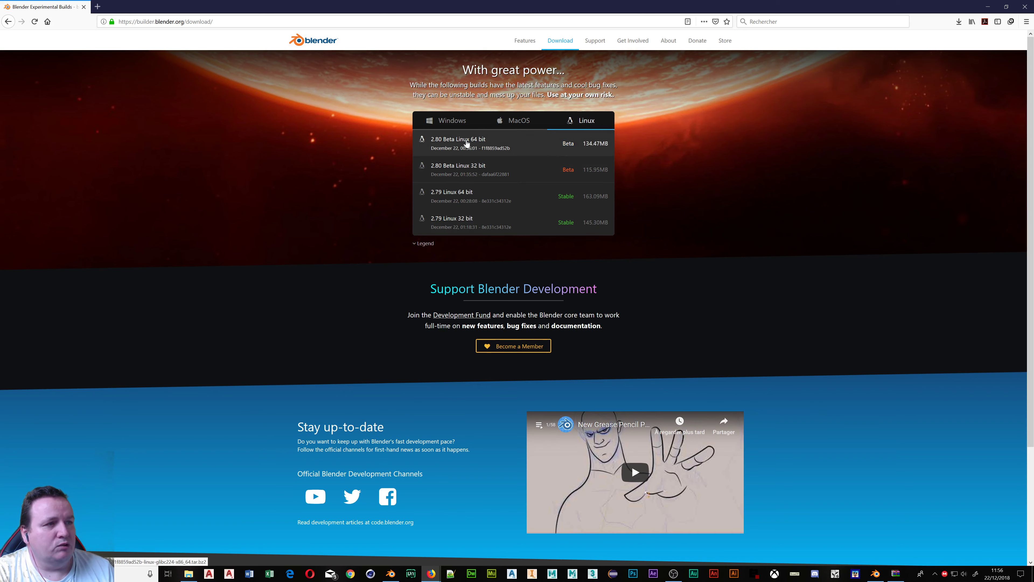
{"action": "left_click", "coordinate": [448, 122]}
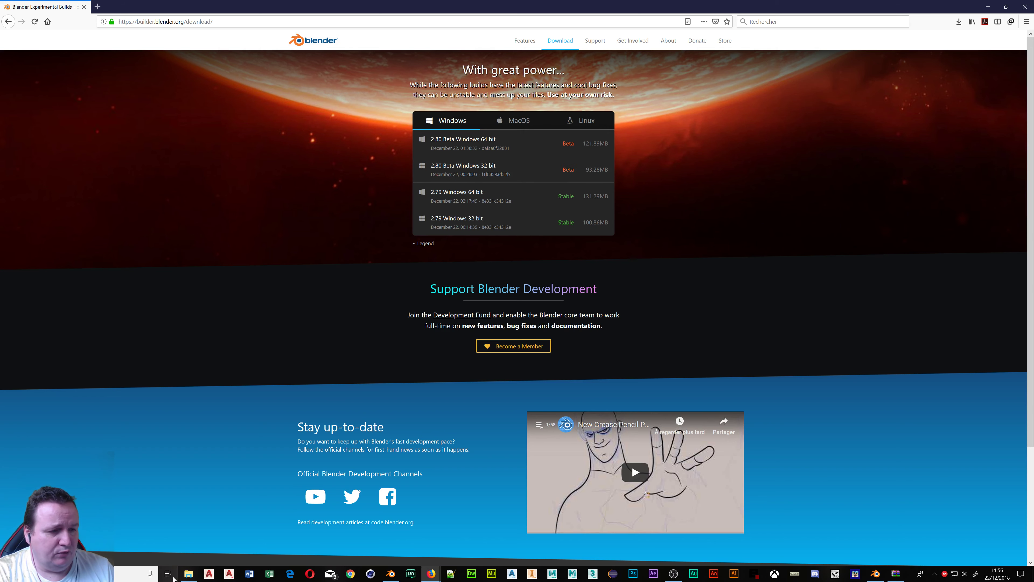
{"action": "left_click", "coordinate": [189, 574]}
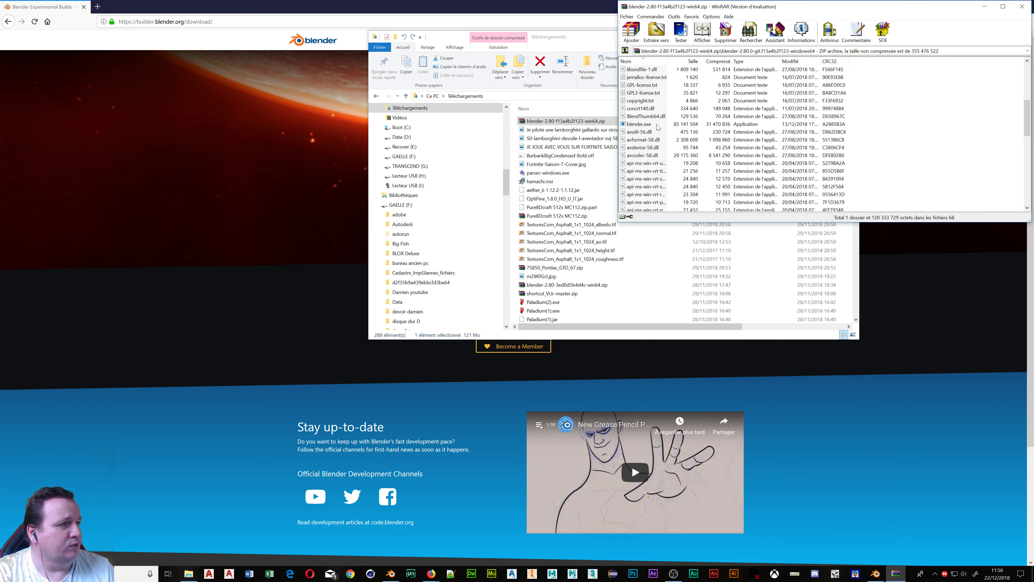
Step: Close the open archive, reopen the blender-2.80 zip in WinRAR and dismiss the licence reminder
{"action": "scroll", "coordinate": [659, 123], "scroll_direction": "up", "scroll_amount": 5}
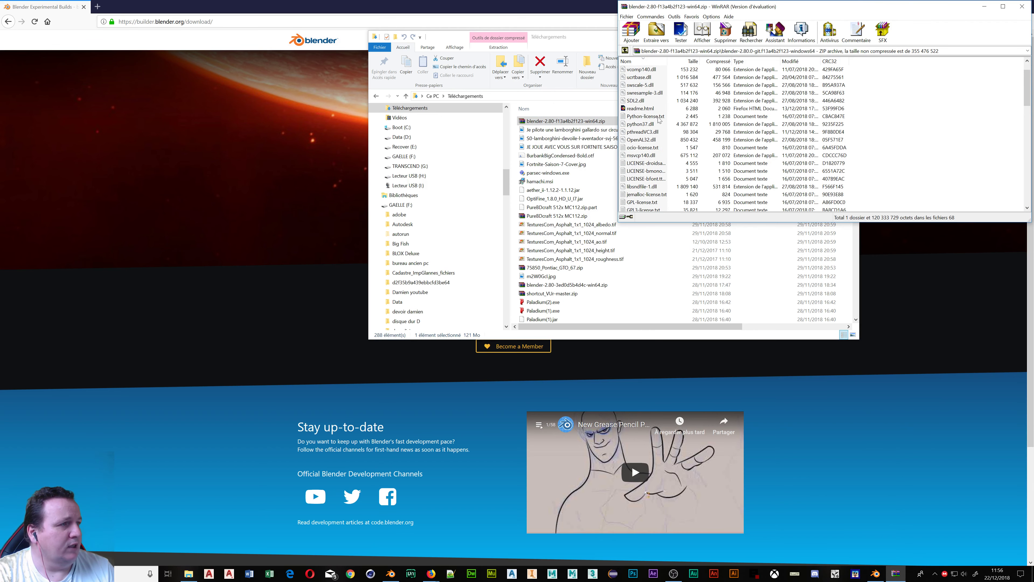
{"action": "left_click", "coordinate": [1023, 6]}
{"action": "double_click", "coordinate": [553, 123]}
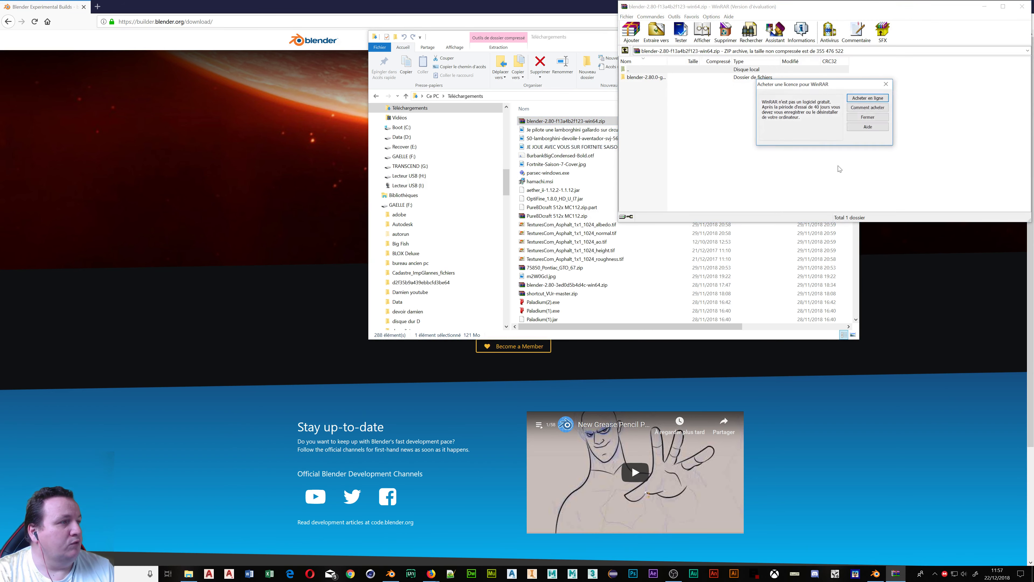
{"action": "left_click", "coordinate": [860, 119]}
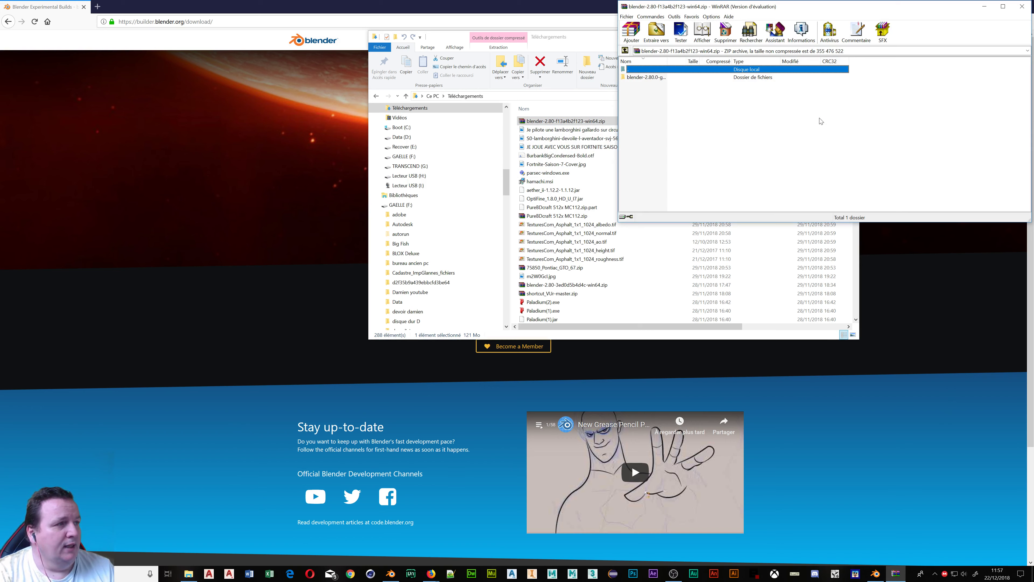
Step: Browse into the archive's blender folder down to blender.exe, then return to Blender
{"action": "double_click", "coordinate": [638, 77]}
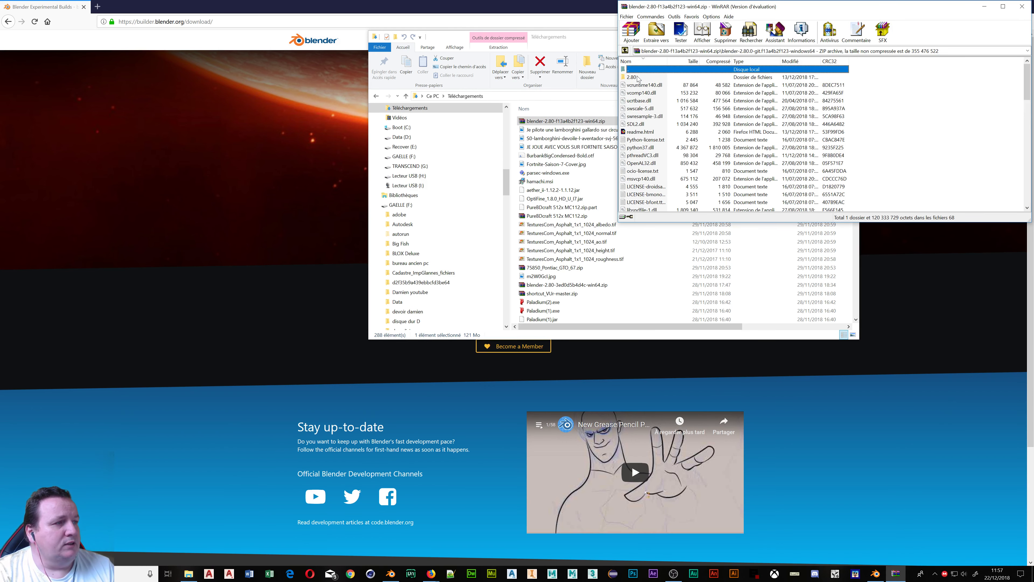
{"action": "scroll", "coordinate": [639, 102], "scroll_direction": "down", "scroll_amount": 2}
{"action": "scroll", "coordinate": [642, 155], "scroll_direction": "down", "scroll_amount": 2}
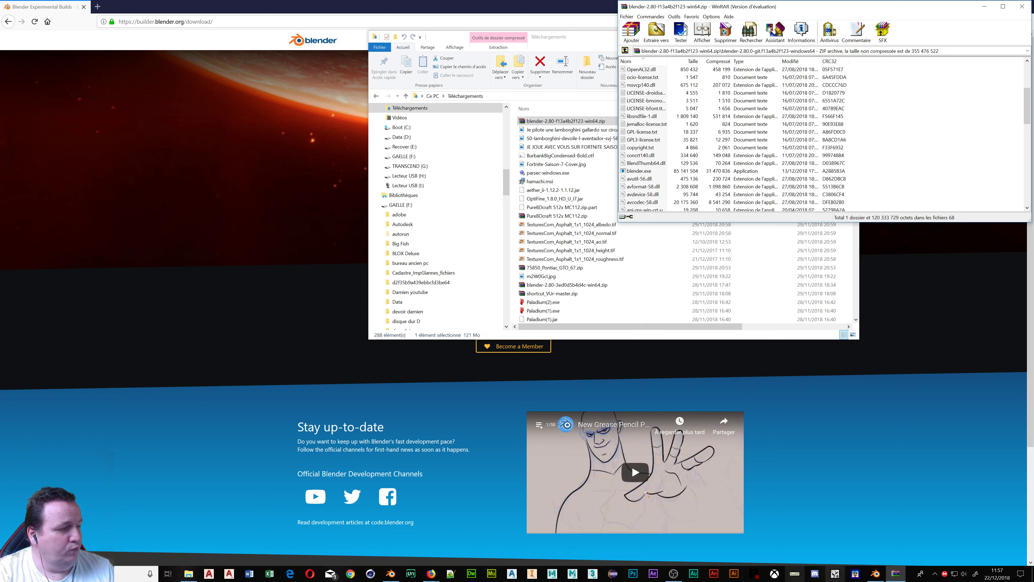
{"action": "left_click", "coordinate": [874, 575]}
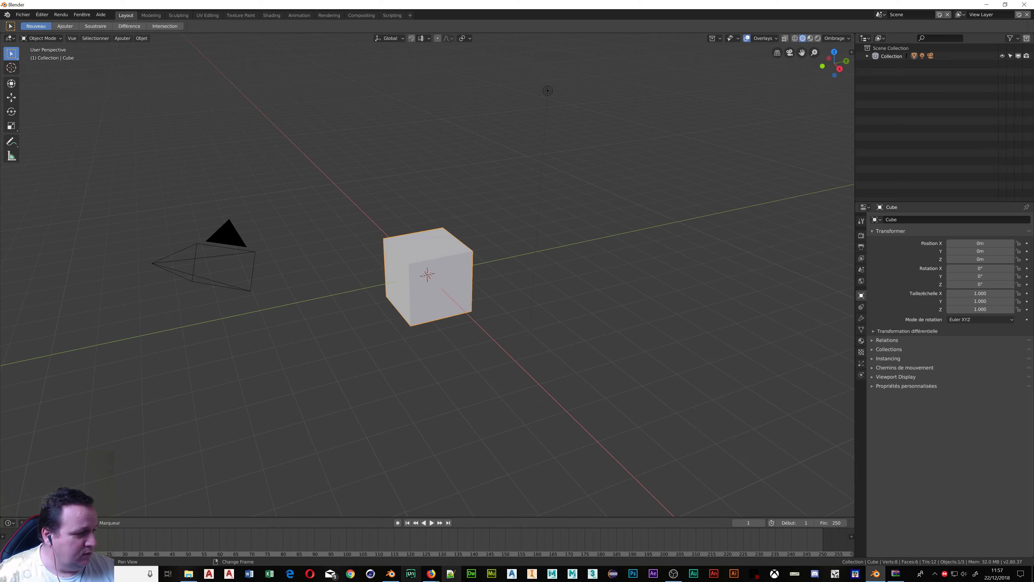
Step: In Blender 2.79, join the two side-by-side 3D views and hide the T and N panels
{"action": "left_click", "coordinate": [874, 576]}
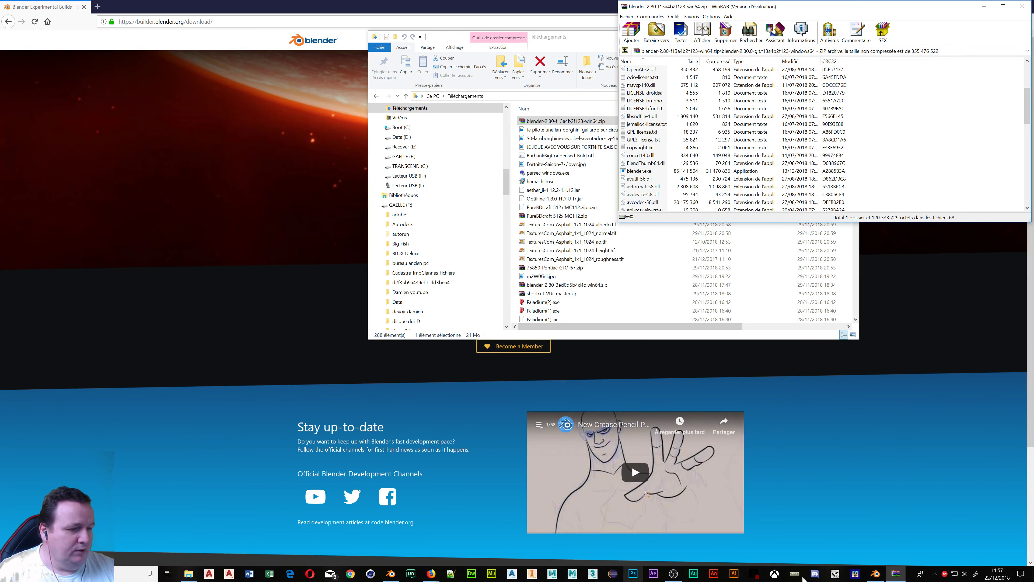
{"action": "left_click", "coordinate": [874, 574]}
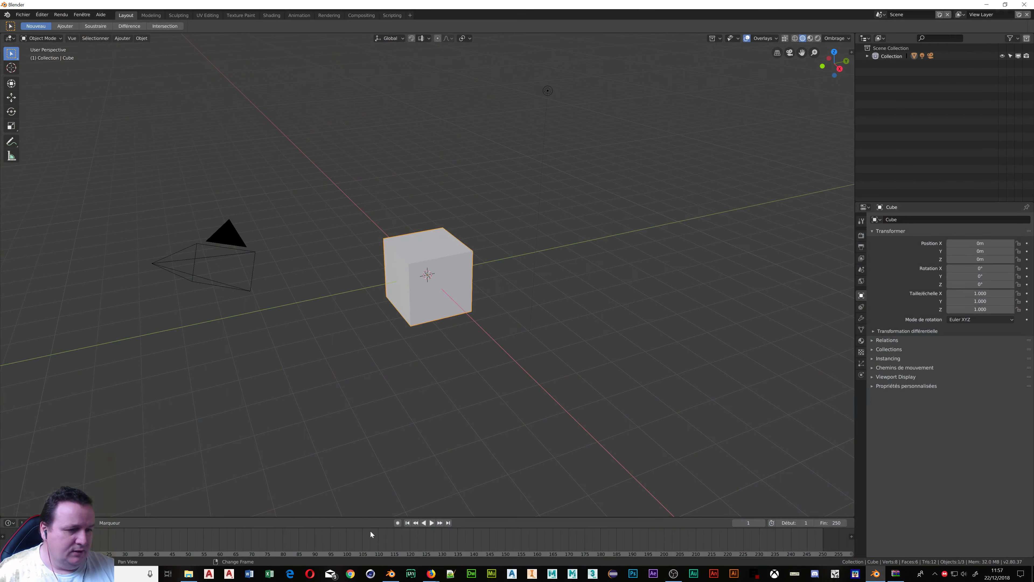
{"action": "left_click", "coordinate": [389, 576]}
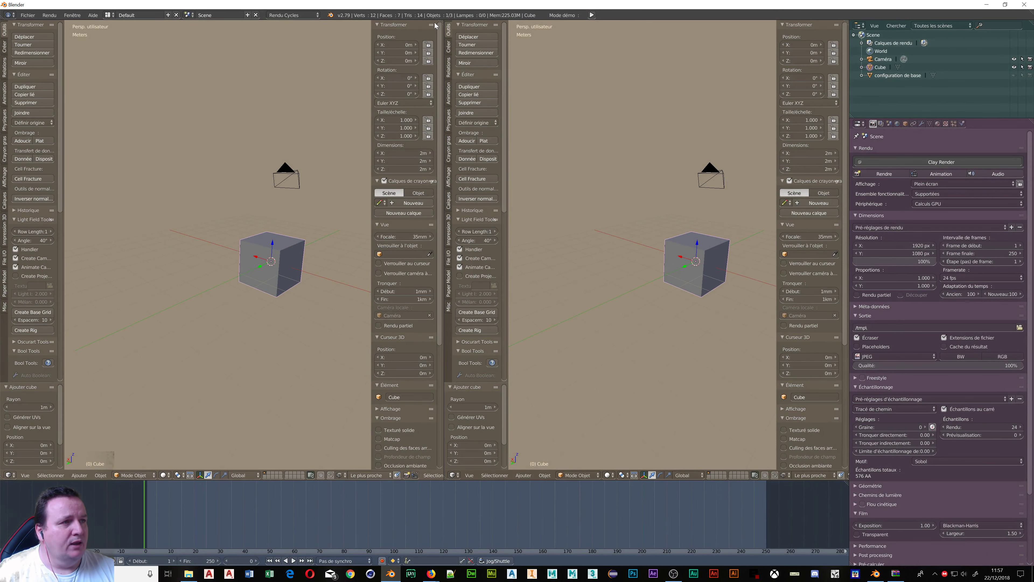
{"action": "left_click_drag", "start_coordinate": [435, 26], "coordinate": [459, 350]}
{"action": "key", "text": "t"}
{"action": "key", "text": "n"}
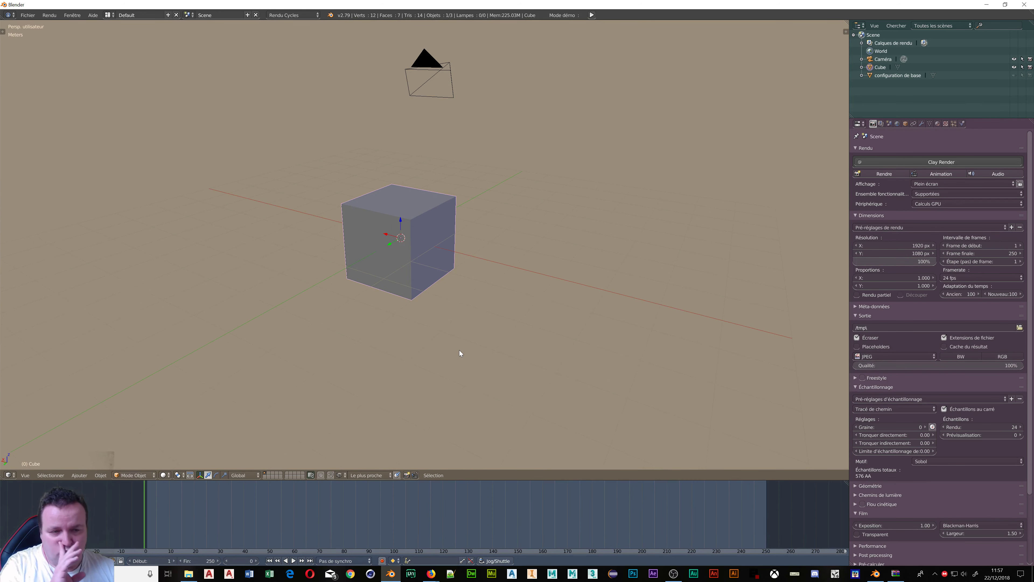
{"action": "scroll", "coordinate": [459, 350], "scroll_direction": "down", "scroll_amount": 1}
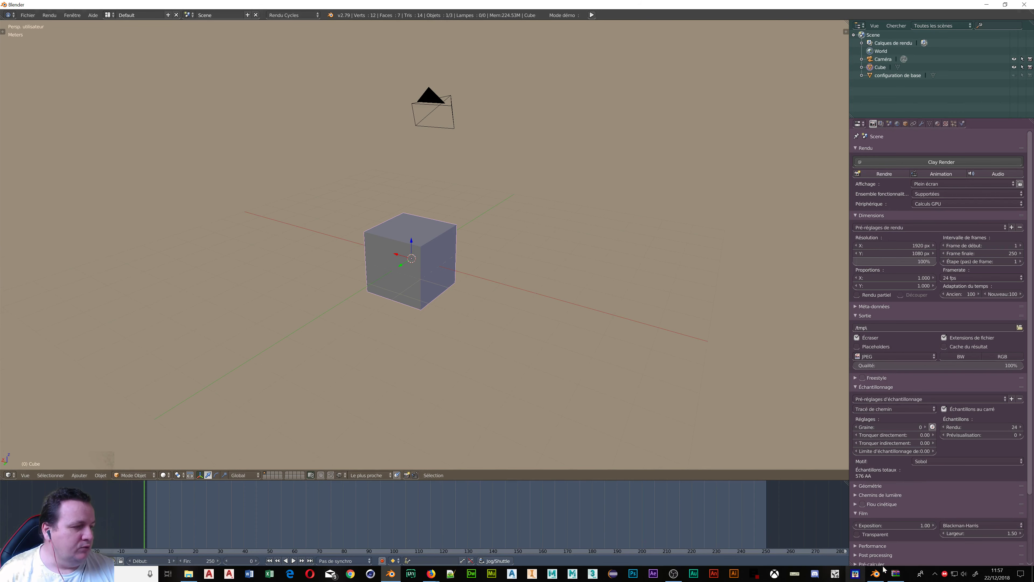
Step: Look through the 2.79 View and Select menus, then return to Blender 2.80
{"action": "left_click", "coordinate": [881, 577]}
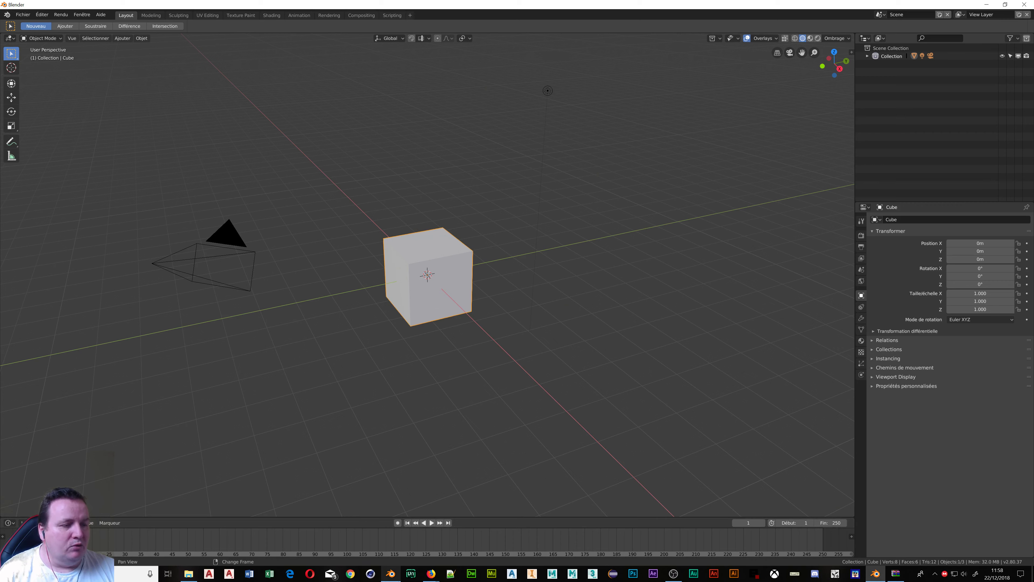
{"action": "left_click", "coordinate": [396, 579]}
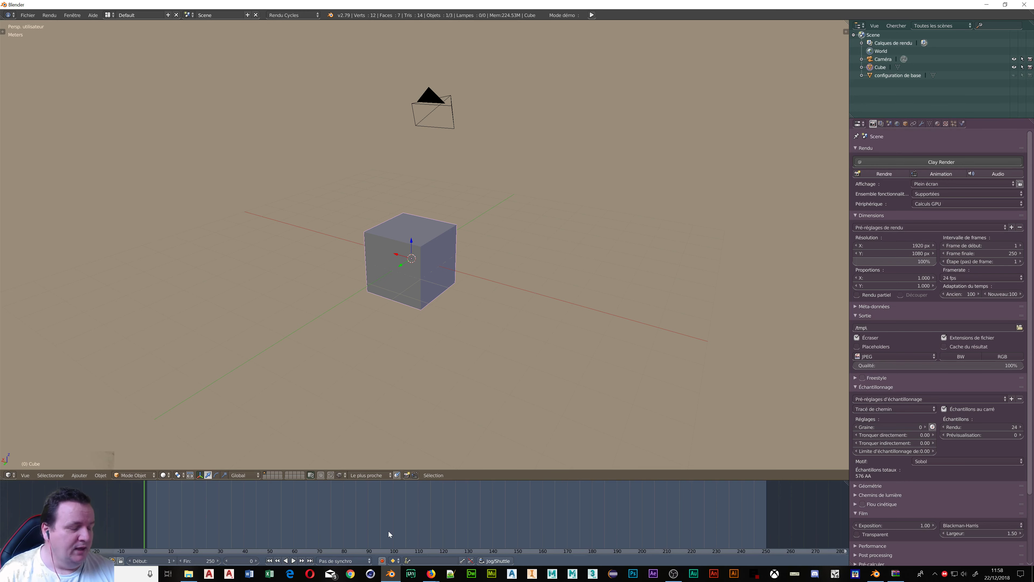
{"action": "left_click", "coordinate": [24, 479]}
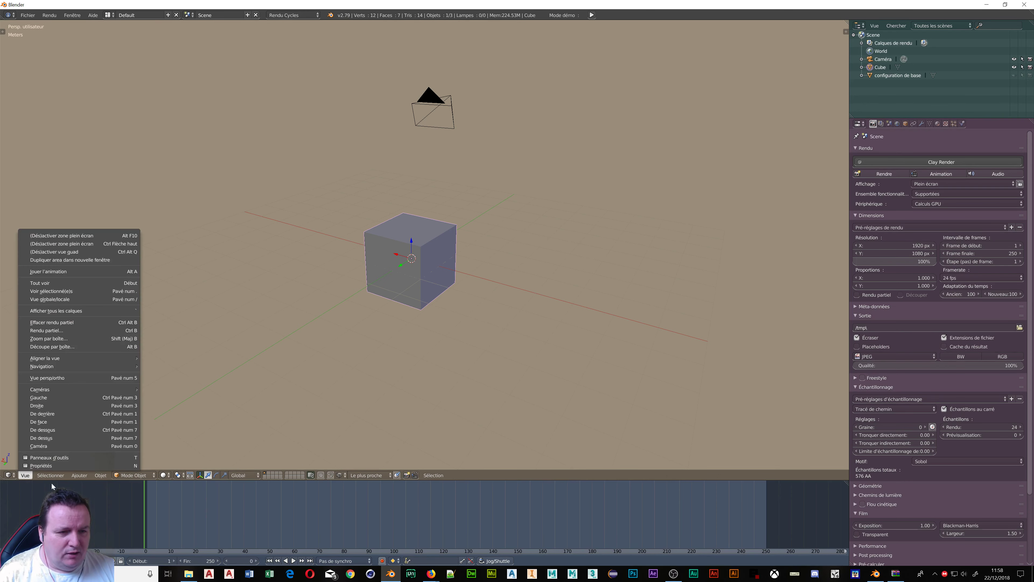
{"action": "left_click", "coordinate": [432, 477]}
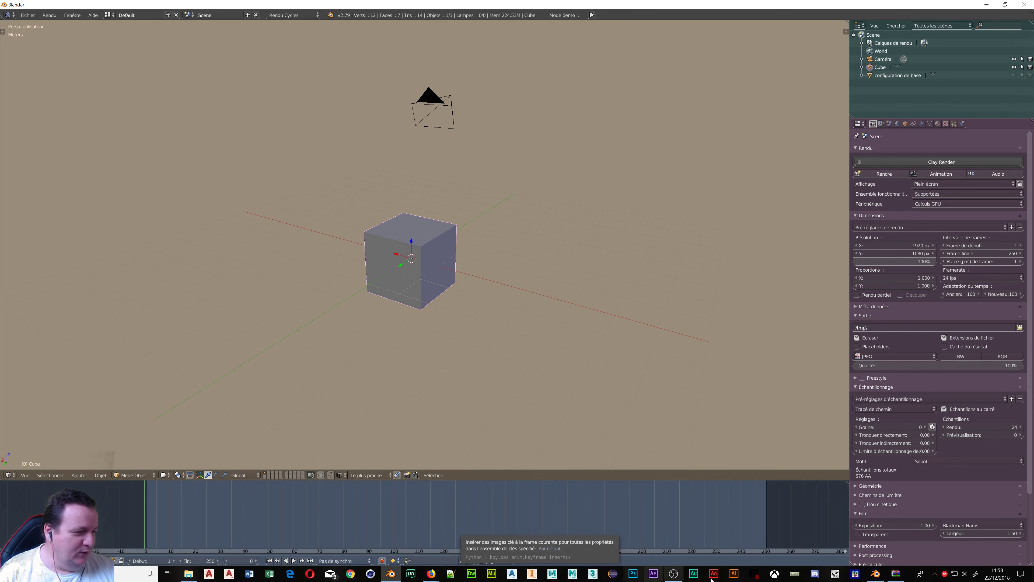
{"action": "left_click", "coordinate": [876, 574]}
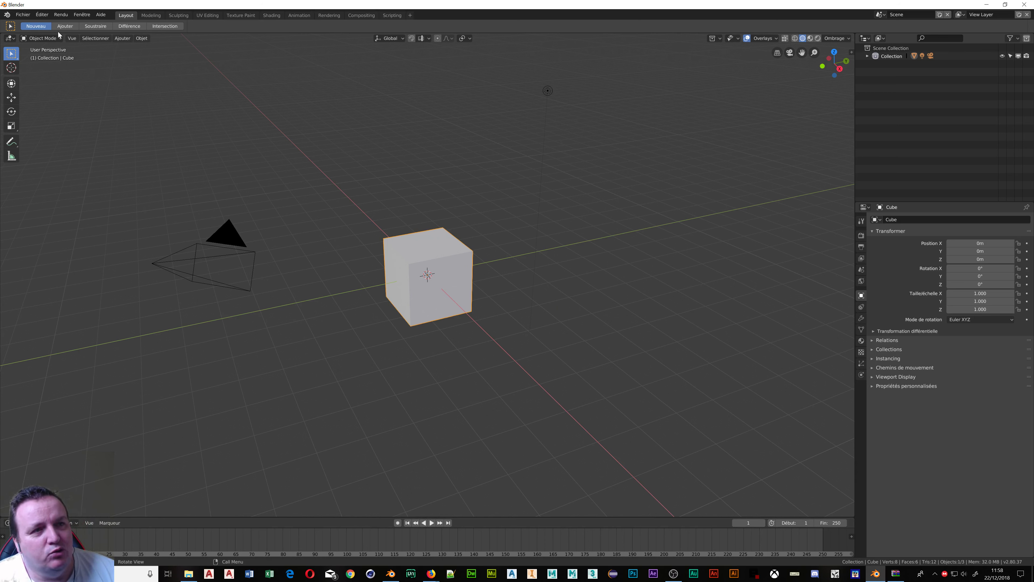
{"action": "left_click", "coordinate": [57, 38]}
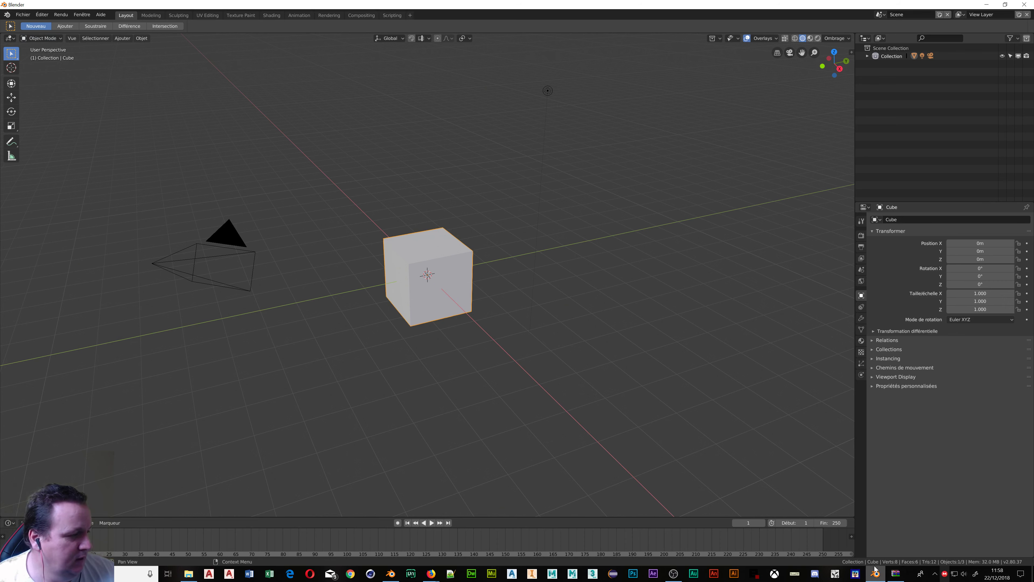
{"action": "left_click", "coordinate": [390, 574]}
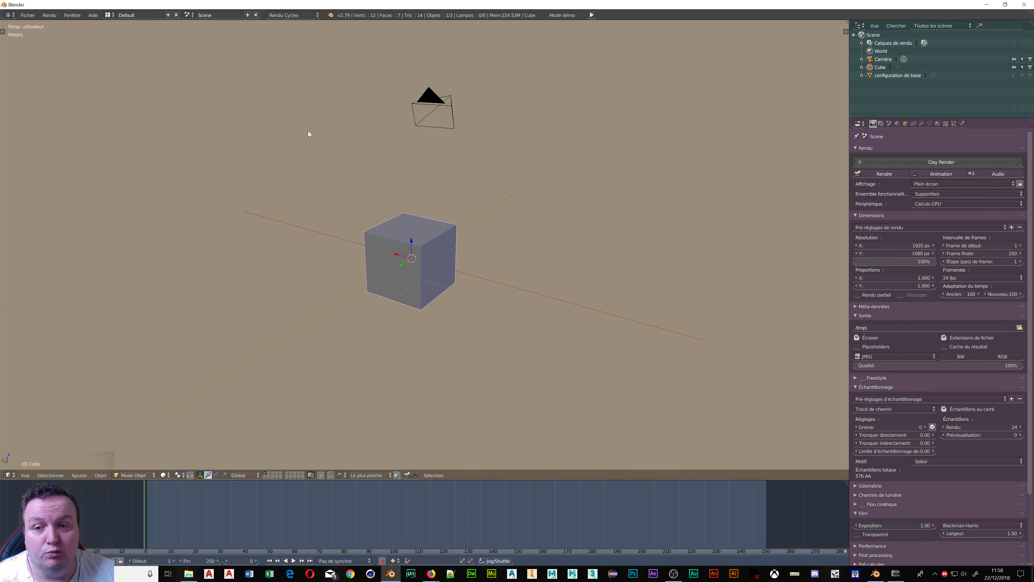
{"action": "left_click", "coordinate": [306, 15]}
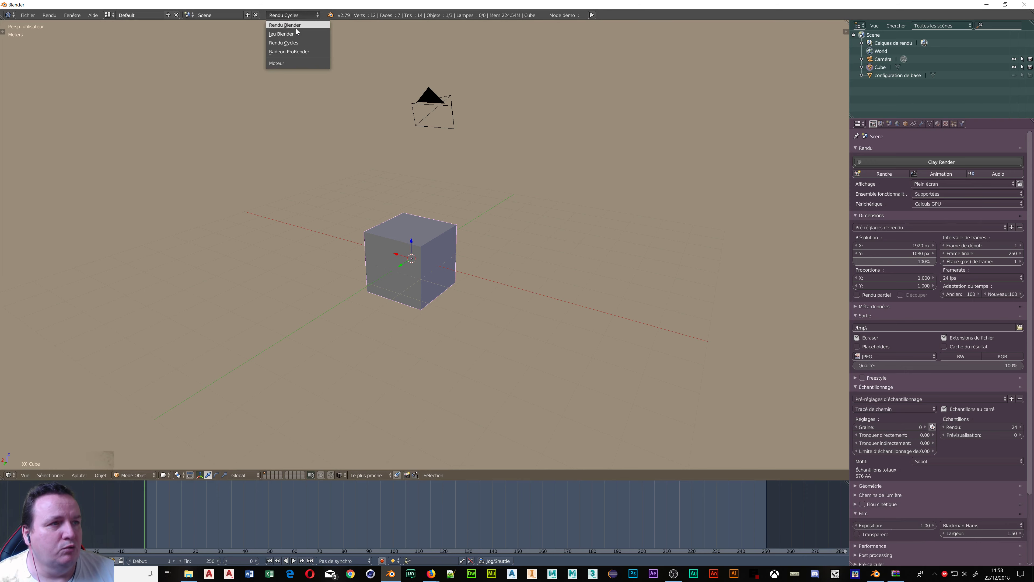
{"action": "left_click", "coordinate": [296, 28]}
{"action": "left_click", "coordinate": [301, 16]}
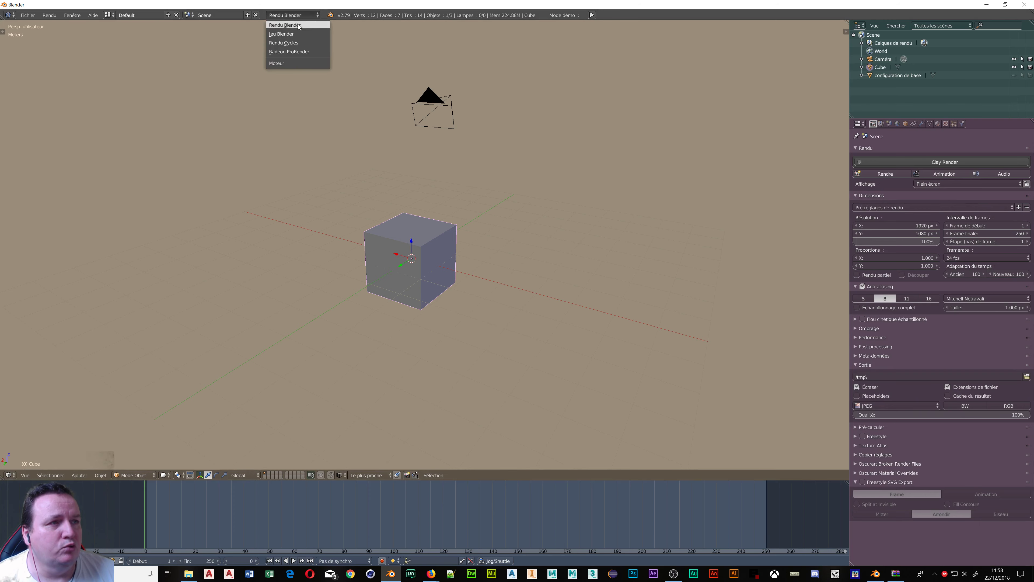
{"action": "left_click", "coordinate": [302, 43]}
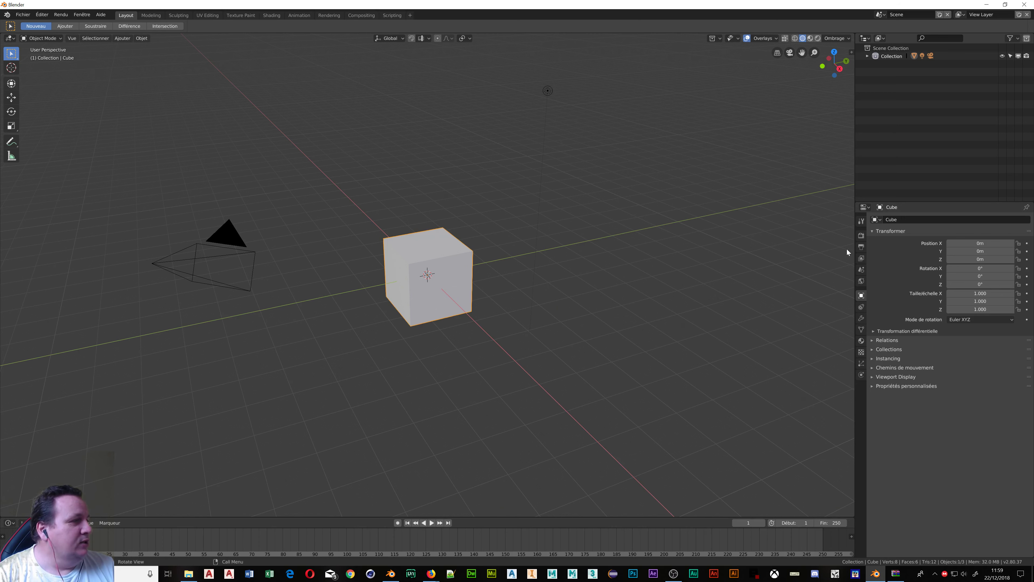
Step: Set Blender 2.80's render engine to Cycles in the Render properties
{"action": "left_click", "coordinate": [861, 236]}
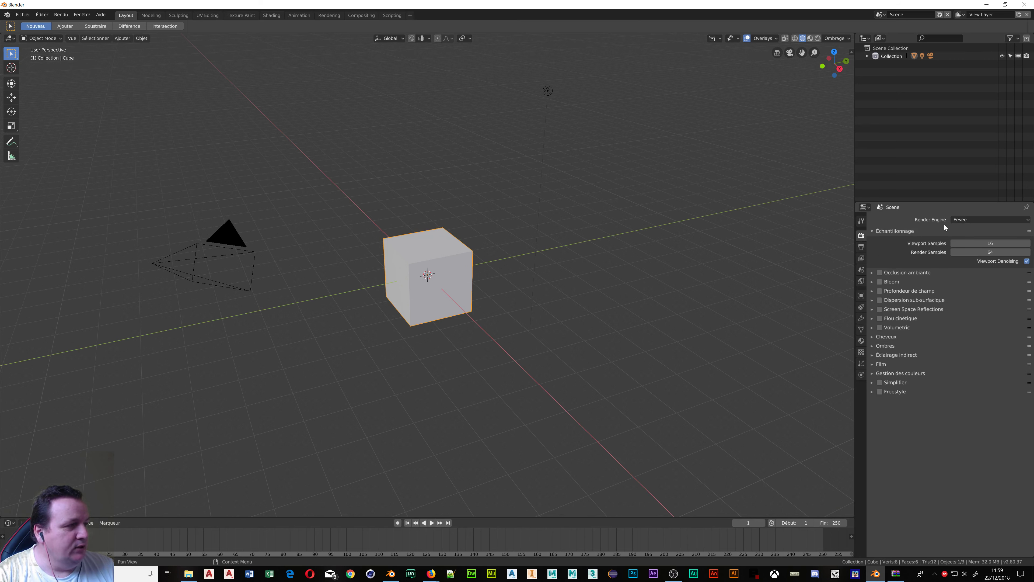
{"action": "left_click", "coordinate": [976, 219]}
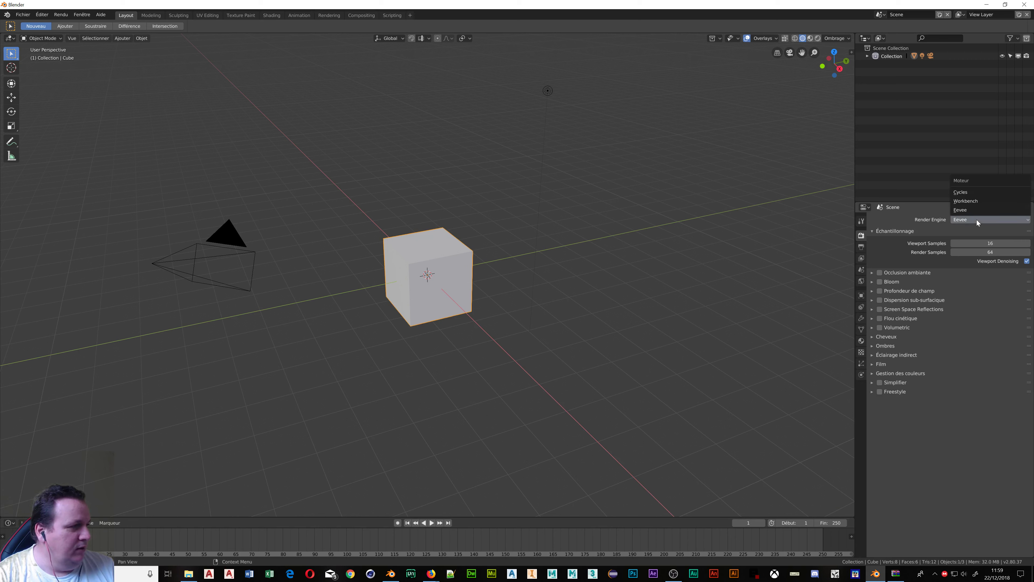
{"action": "left_click", "coordinate": [959, 193]}
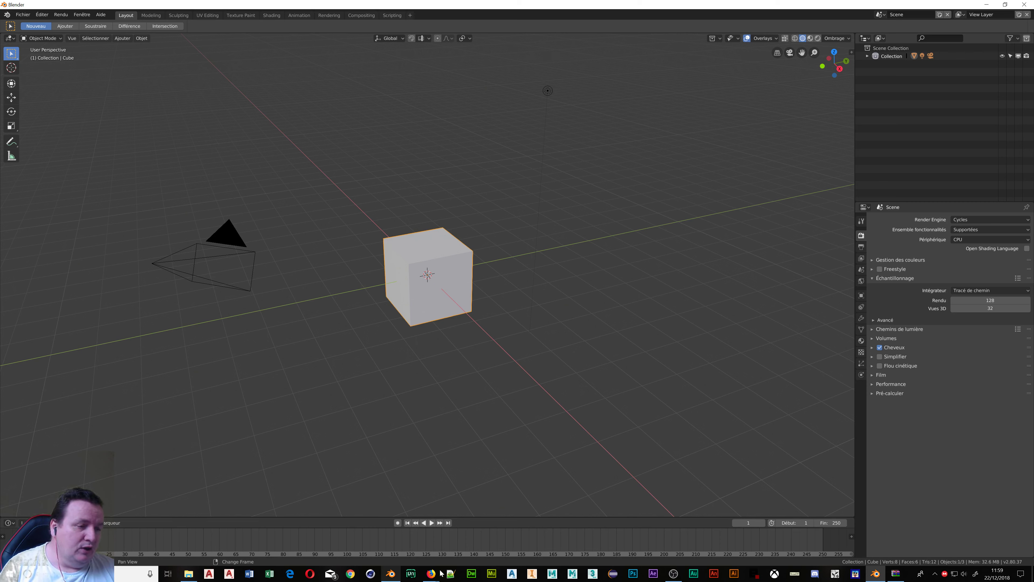
Step: Check the File menu in the Blender 2.79 window, then bring Blender 2.80 back
{"action": "left_click", "coordinate": [390, 573]}
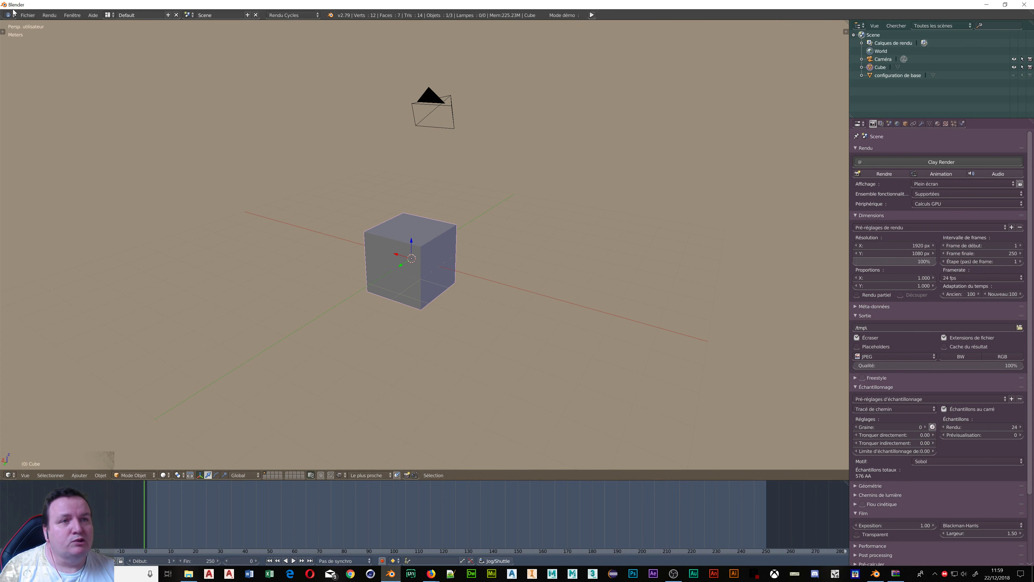
{"action": "left_click", "coordinate": [27, 16]}
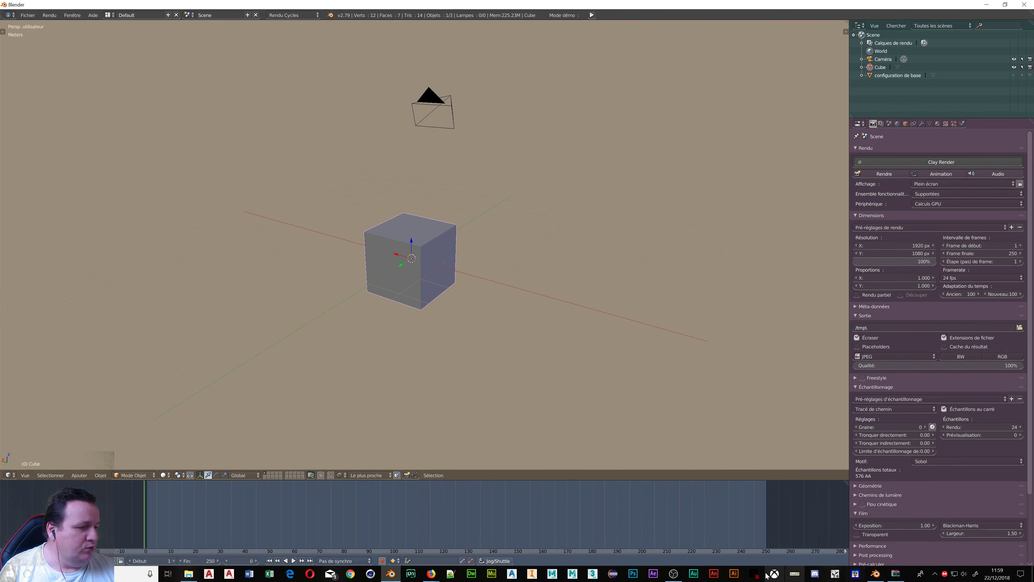
{"action": "left_click", "coordinate": [896, 574]}
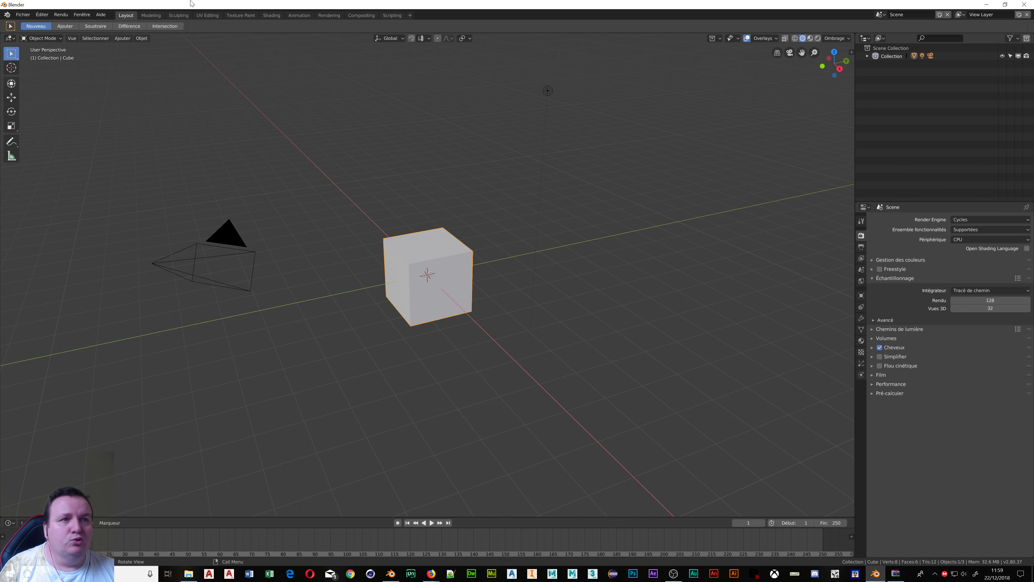
Step: Via Éditer > Préférences, set the interface language to English, adjust translation, then close Preferences
{"action": "left_click", "coordinate": [43, 18]}
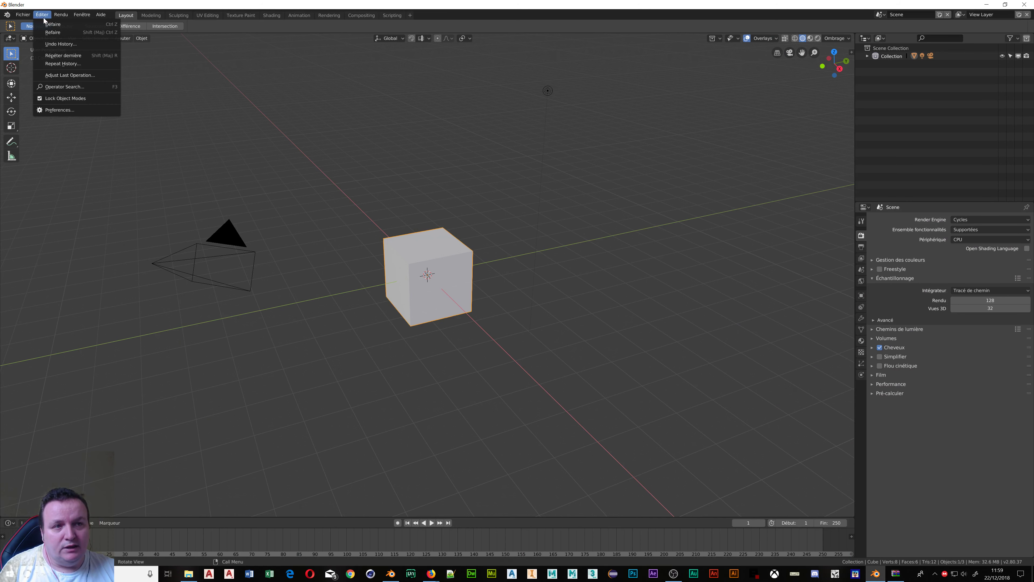
{"action": "left_click", "coordinate": [89, 107]}
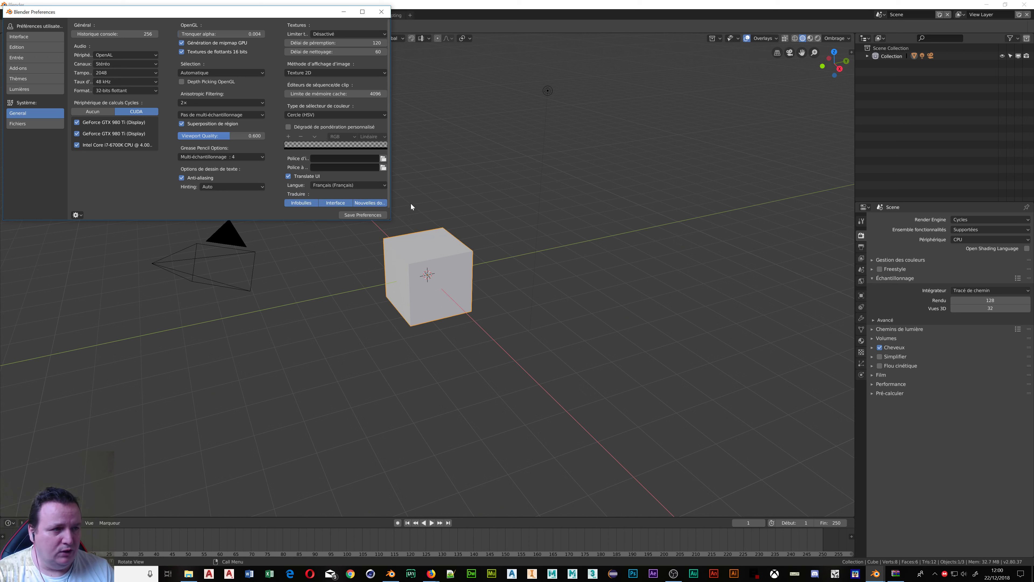
{"action": "left_click", "coordinate": [382, 184]}
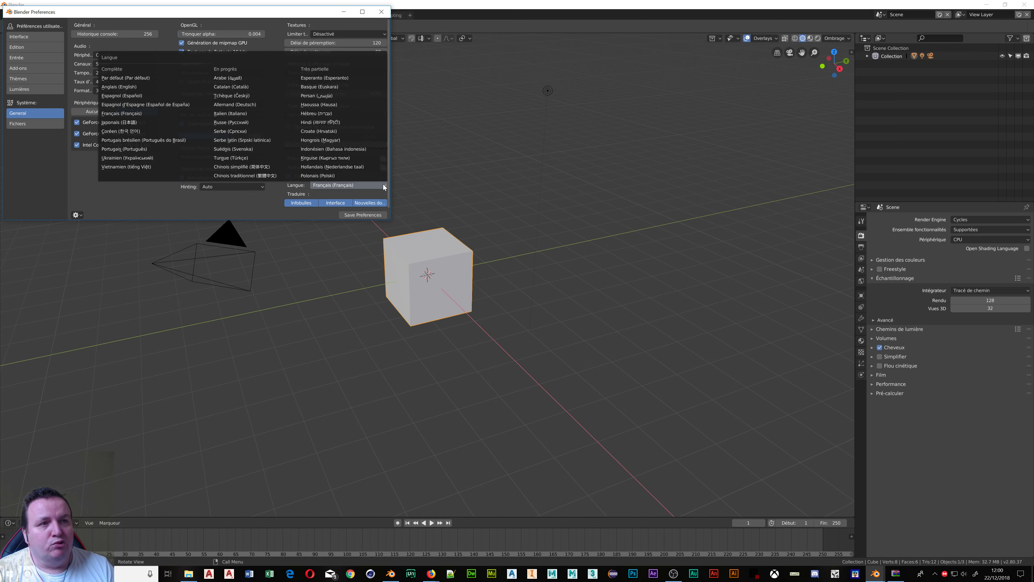
{"action": "left_click", "coordinate": [147, 113]}
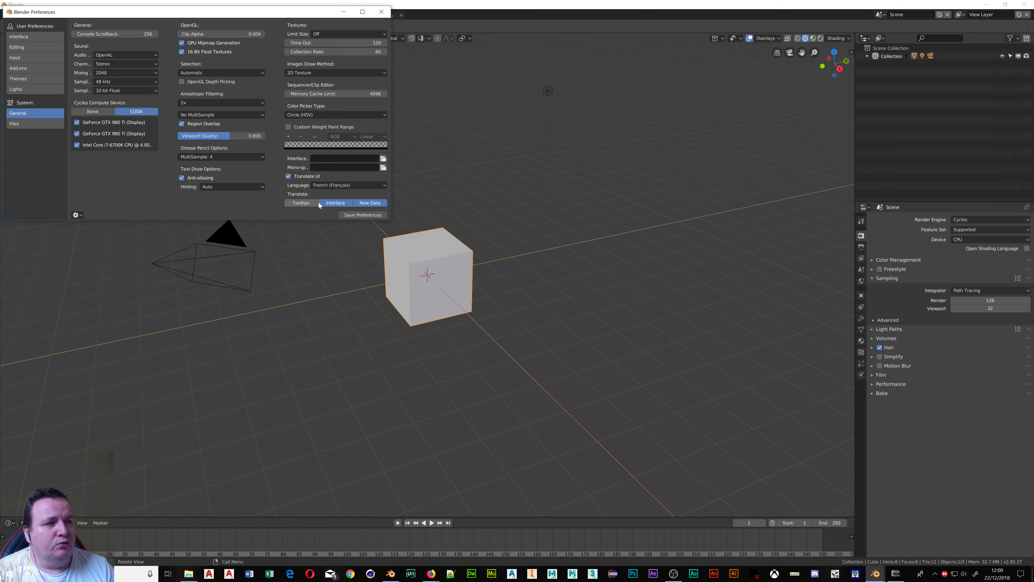
{"action": "left_click", "coordinate": [362, 203]}
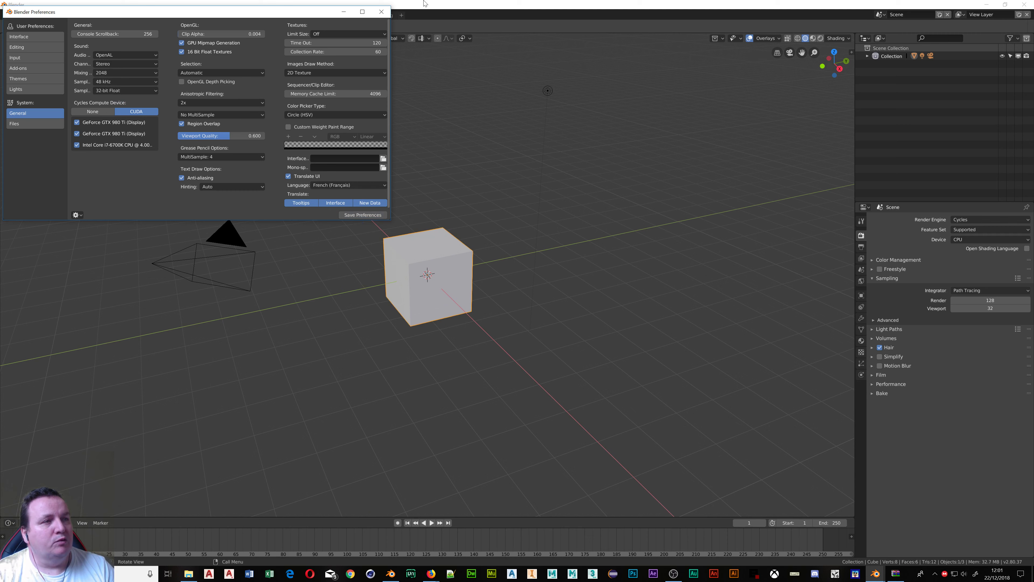
{"action": "left_click", "coordinate": [382, 11]}
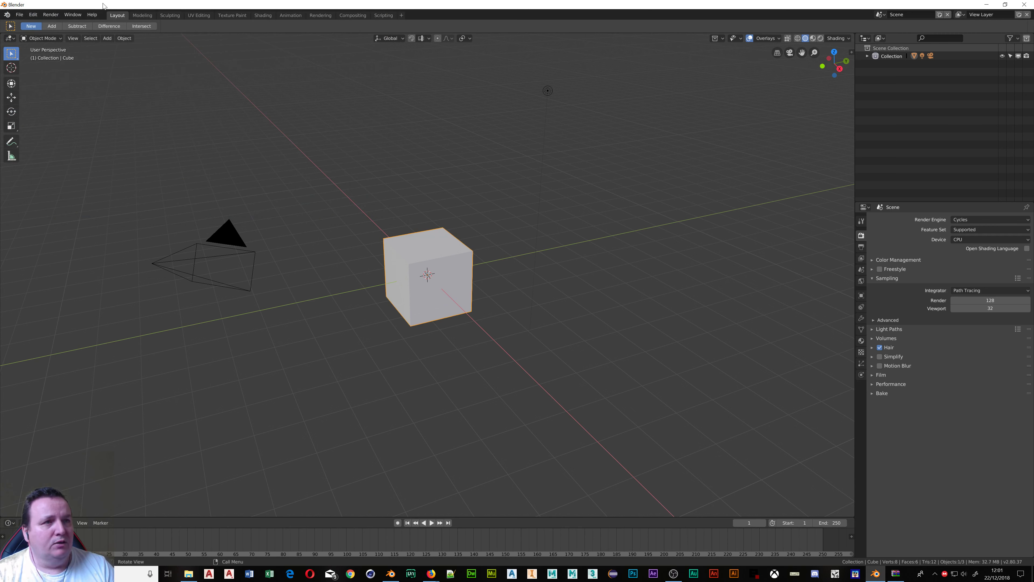
{"action": "left_click", "coordinate": [34, 15]}
{"action": "left_click", "coordinate": [52, 110]}
{"action": "left_click", "coordinate": [346, 189]}
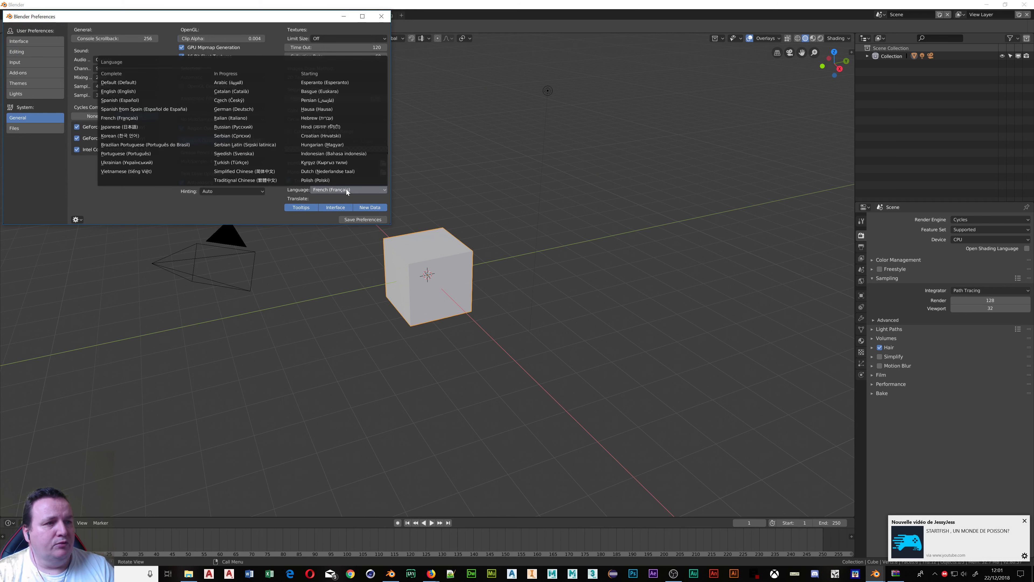
{"action": "left_click", "coordinate": [120, 120]}
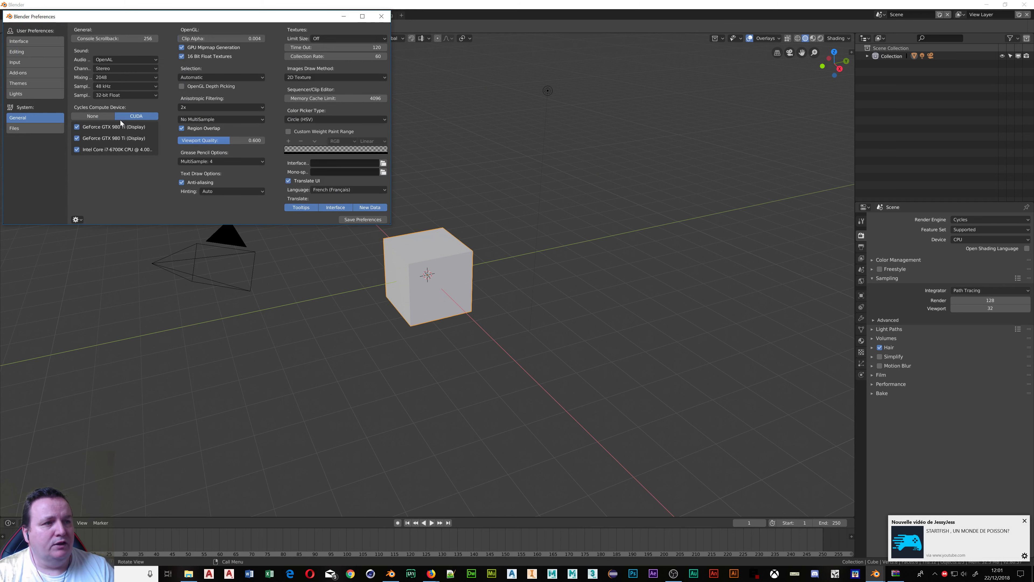
{"action": "left_click", "coordinate": [379, 189]}
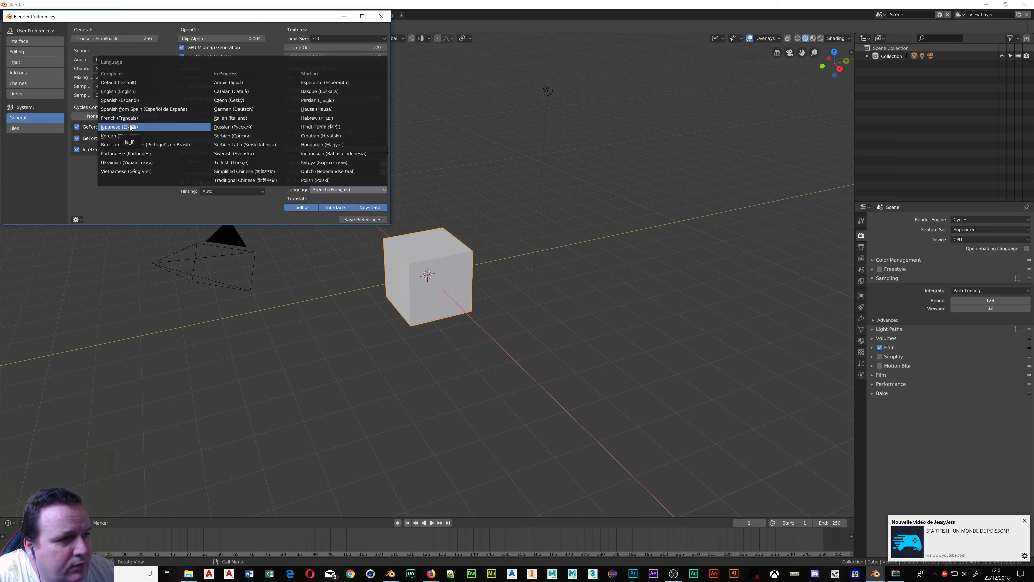
{"action": "left_click", "coordinate": [122, 119]}
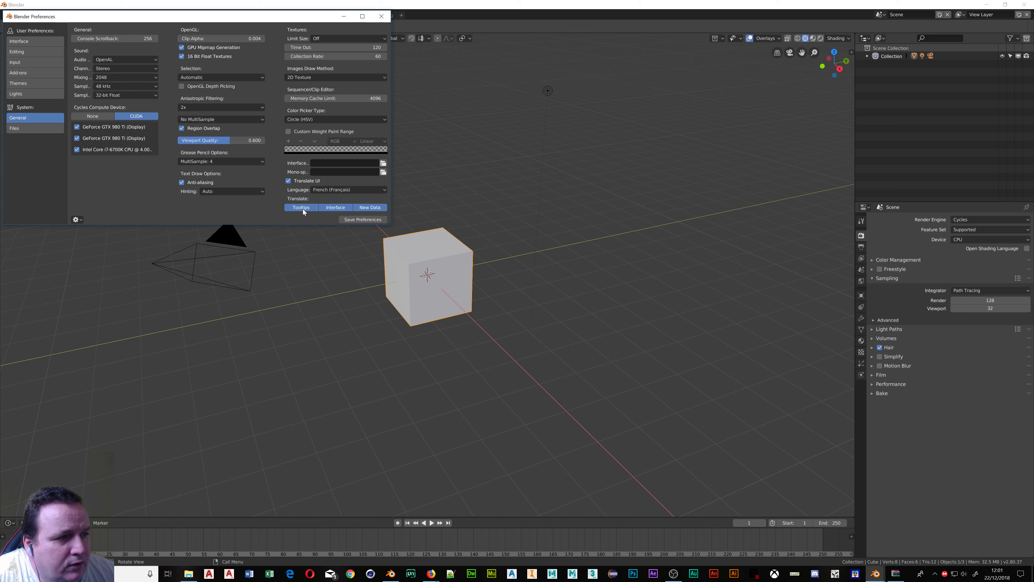
{"action": "left_click", "coordinate": [287, 181]}
{"action": "left_click", "coordinate": [287, 180]}
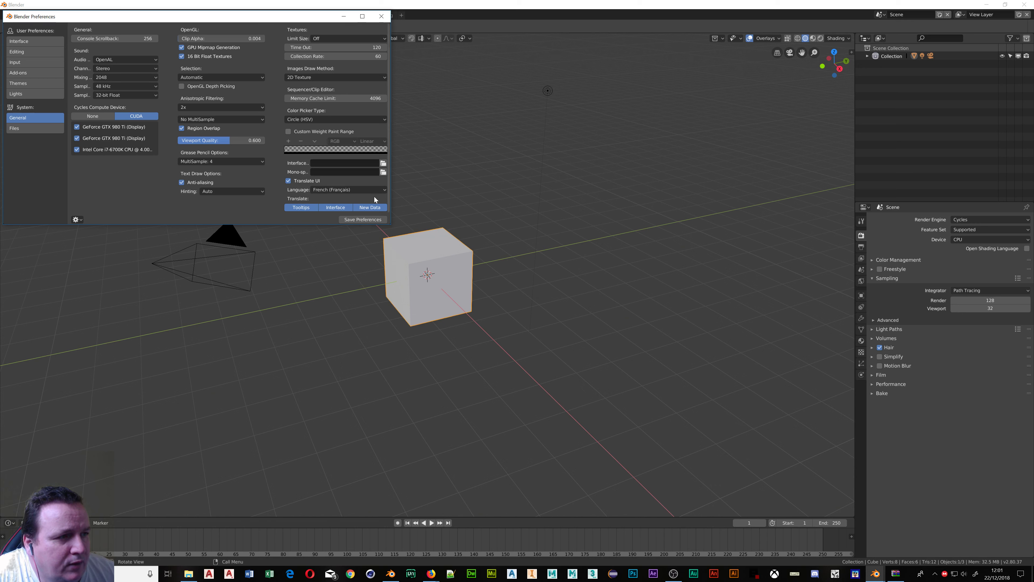
{"action": "left_click", "coordinate": [380, 190]}
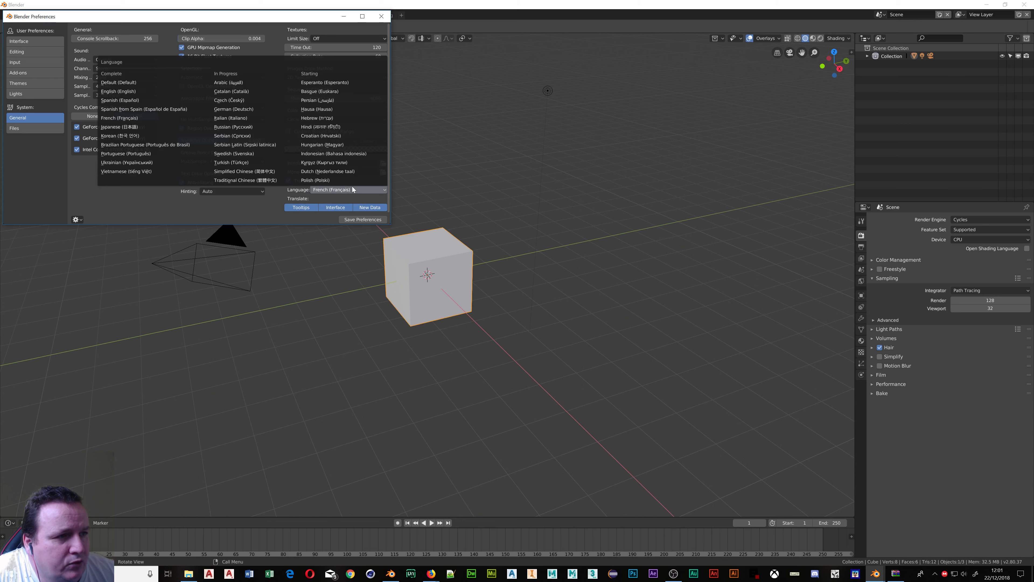
{"action": "left_click", "coordinate": [119, 121]}
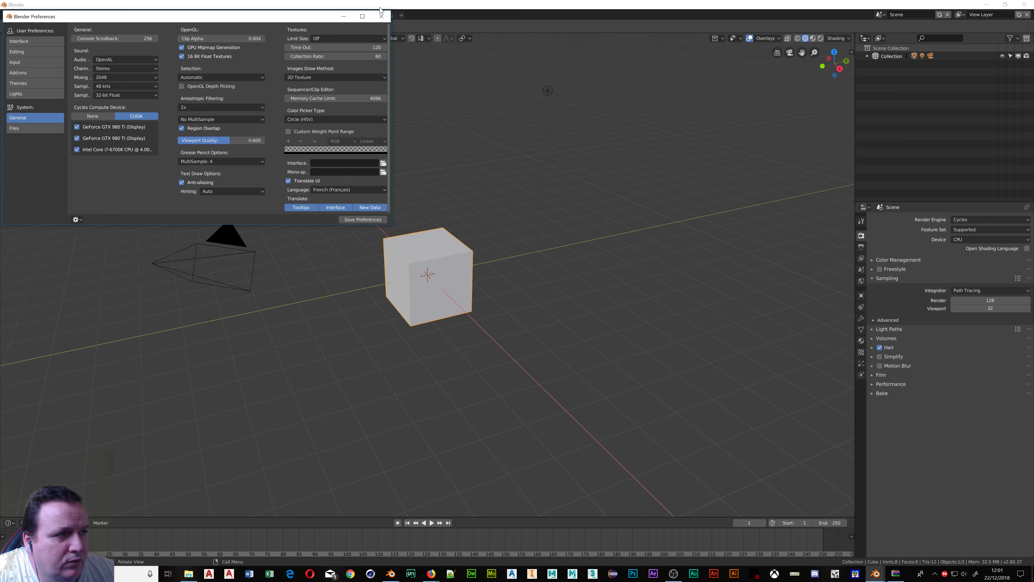
{"action": "left_click", "coordinate": [374, 18]}
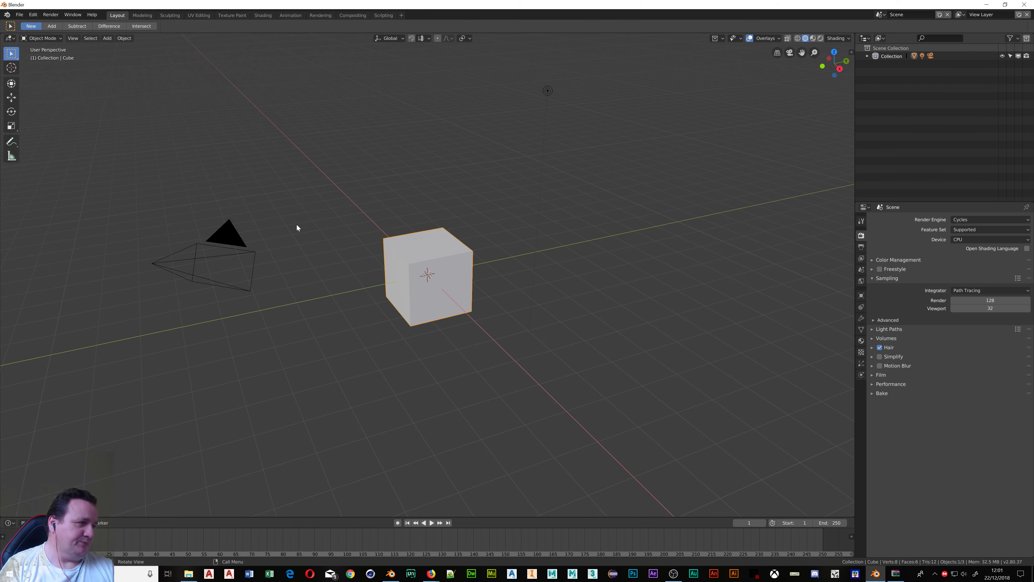
Step: Quit Blender 2.80 without saving and bring the WinRAR archive window forward
{"action": "left_click", "coordinate": [1023, 4]}
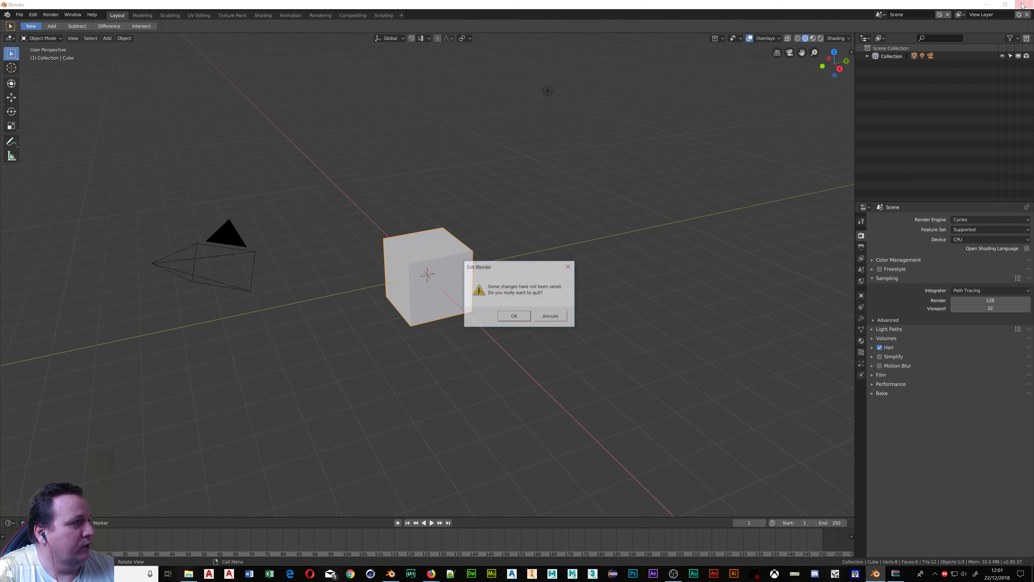
{"action": "left_click", "coordinate": [506, 317]}
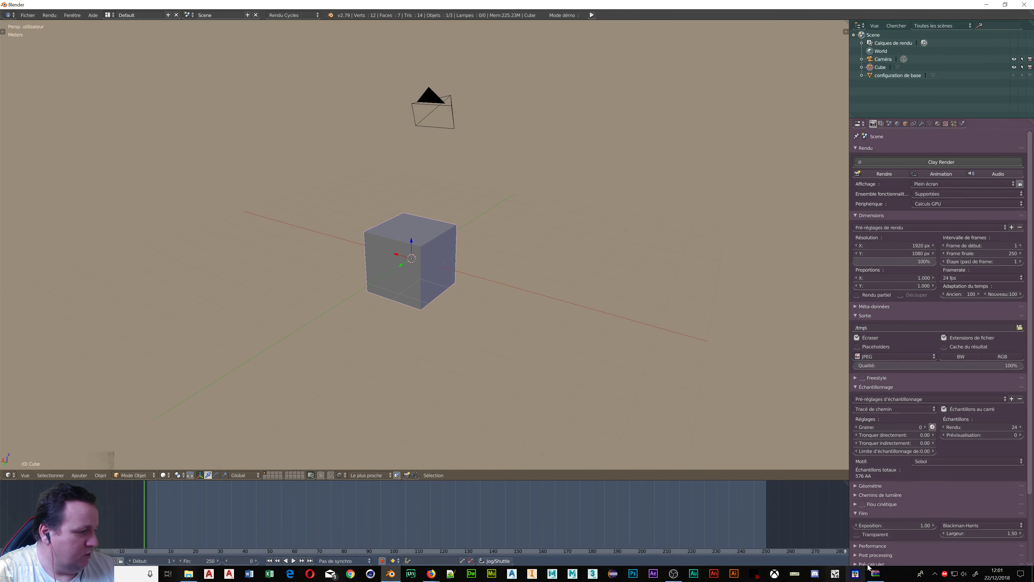
{"action": "left_click", "coordinate": [876, 574]}
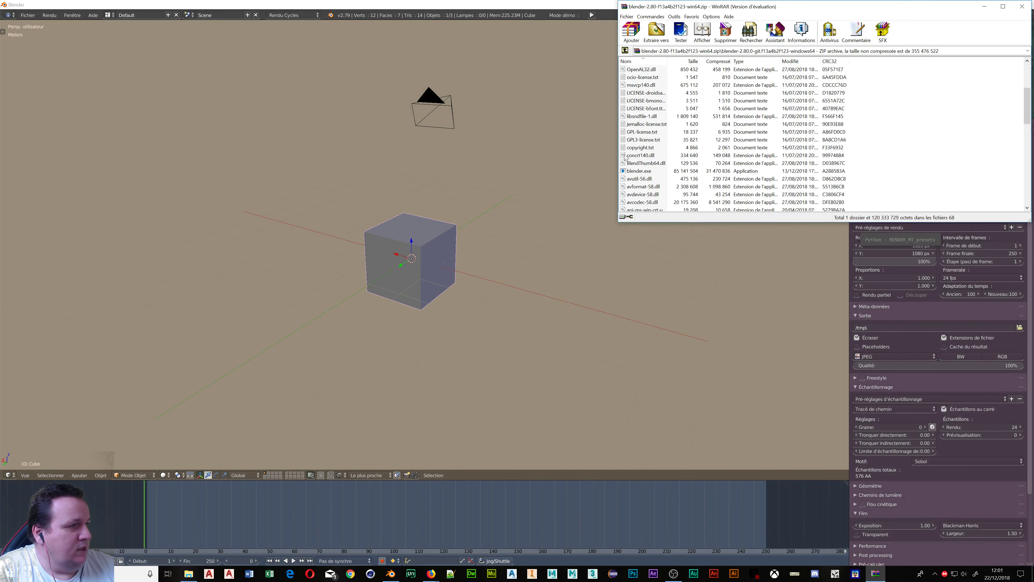
Step: Run blender.exe directly from the 2.80 zip archive in WinRAR
{"action": "double_click", "coordinate": [639, 171]}
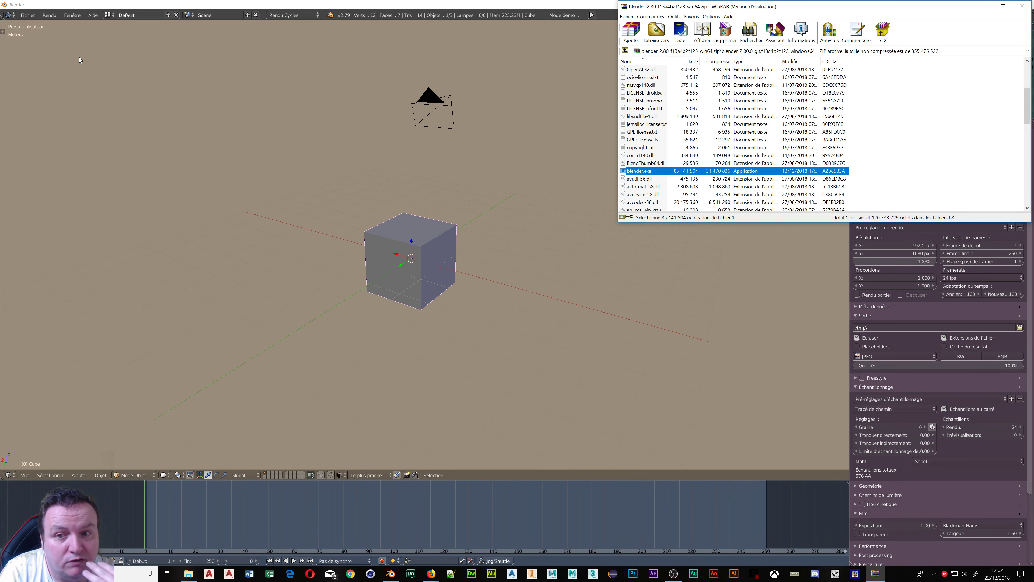
{"action": "key", "text": "Return"}
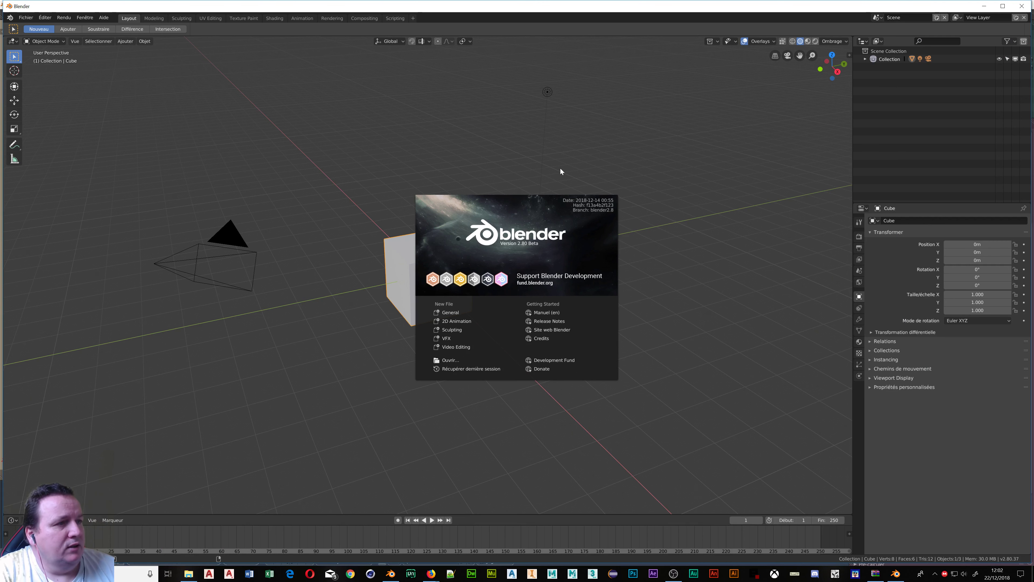
Step: Dismiss the splash screen, maximize the window and switch the render engine from Eevee to Cycles
{"action": "left_click", "coordinate": [460, 88]}
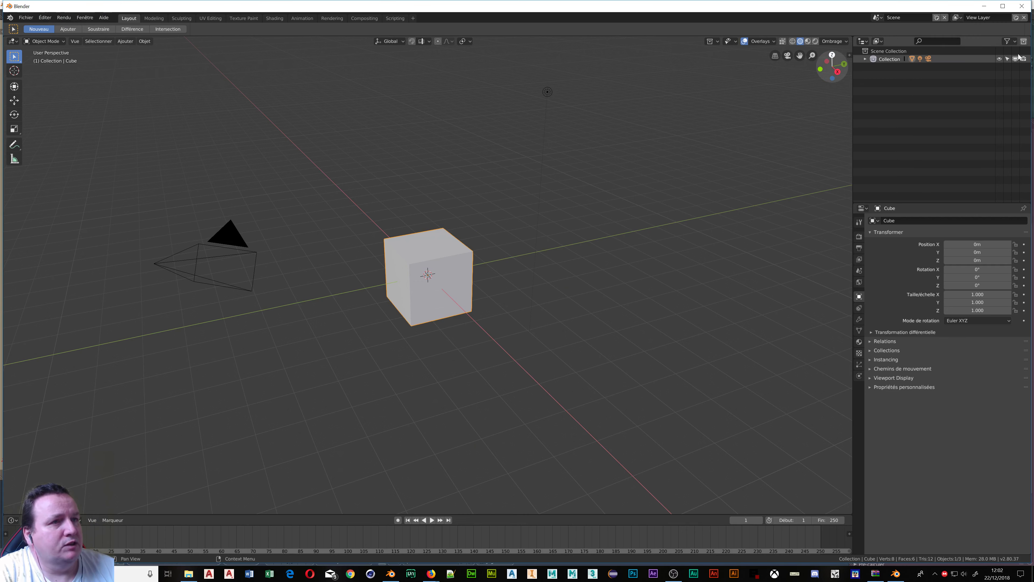
{"action": "left_click", "coordinate": [1003, 6]}
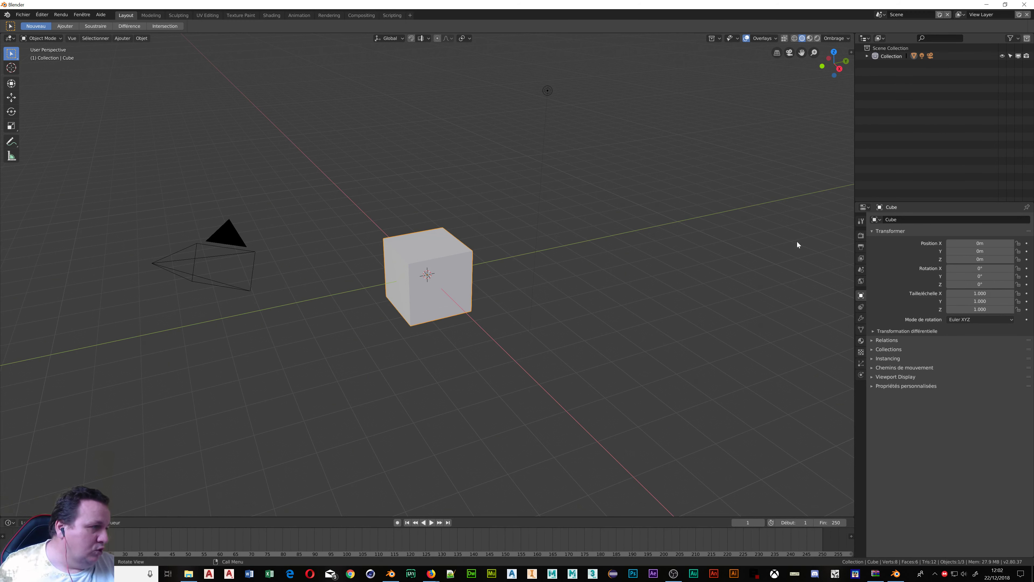
{"action": "left_click", "coordinate": [861, 236]}
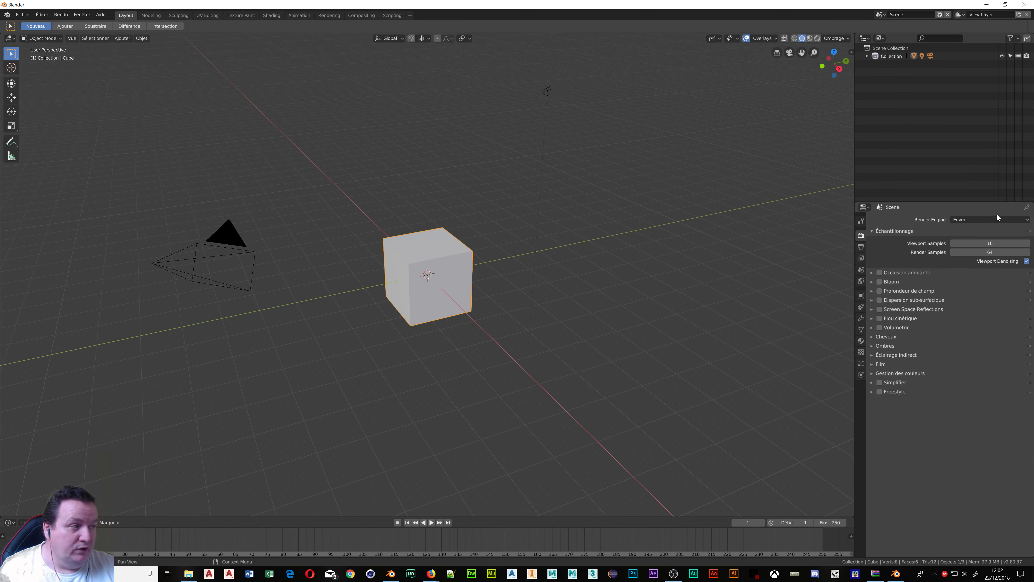
{"action": "left_click", "coordinate": [975, 224]}
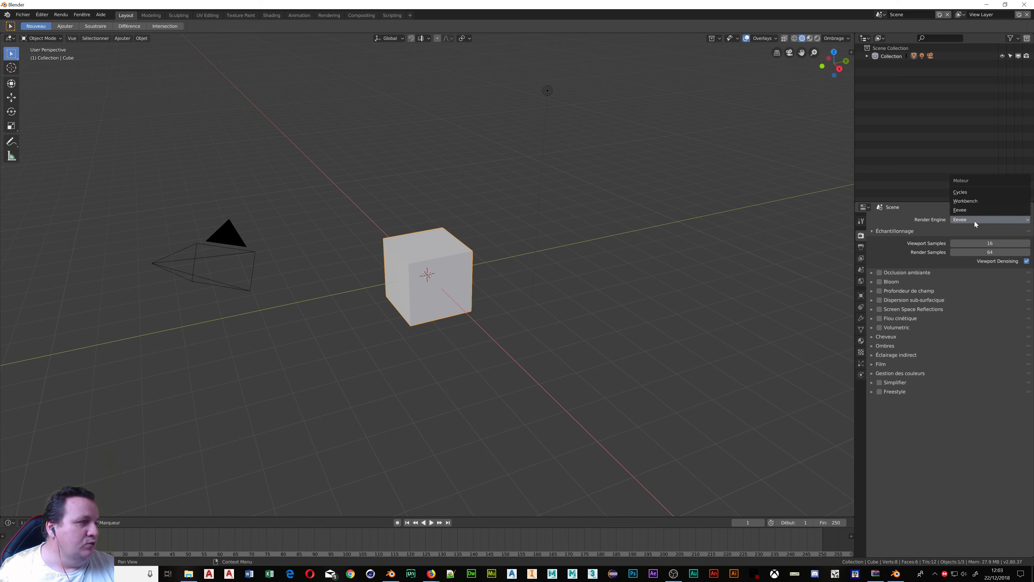
{"action": "left_click", "coordinate": [963, 194]}
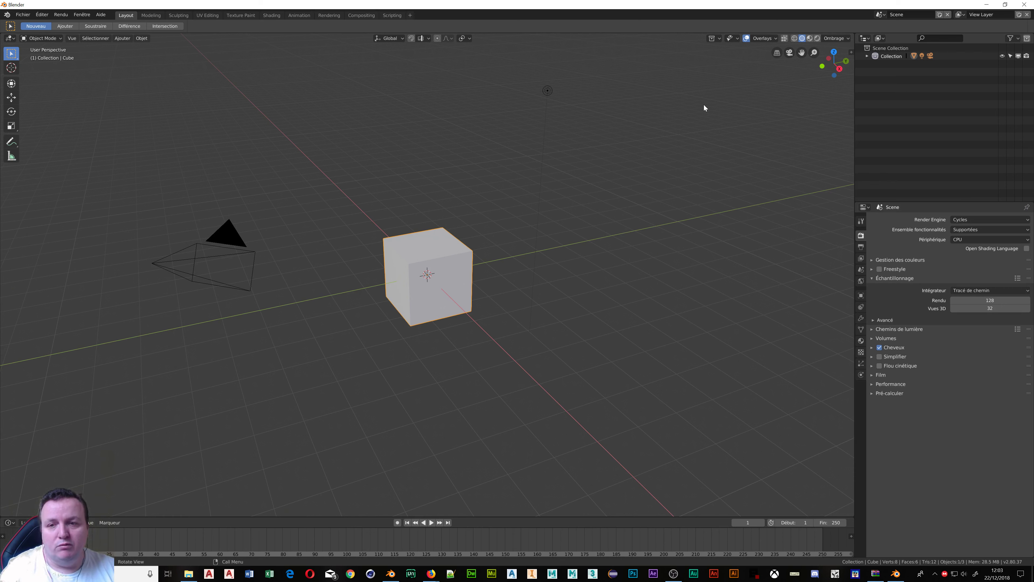
Step: Toggle orthographic/perspective with the header button and Numpad 5, ending in User Perspective
{"action": "left_click", "coordinate": [778, 57]}
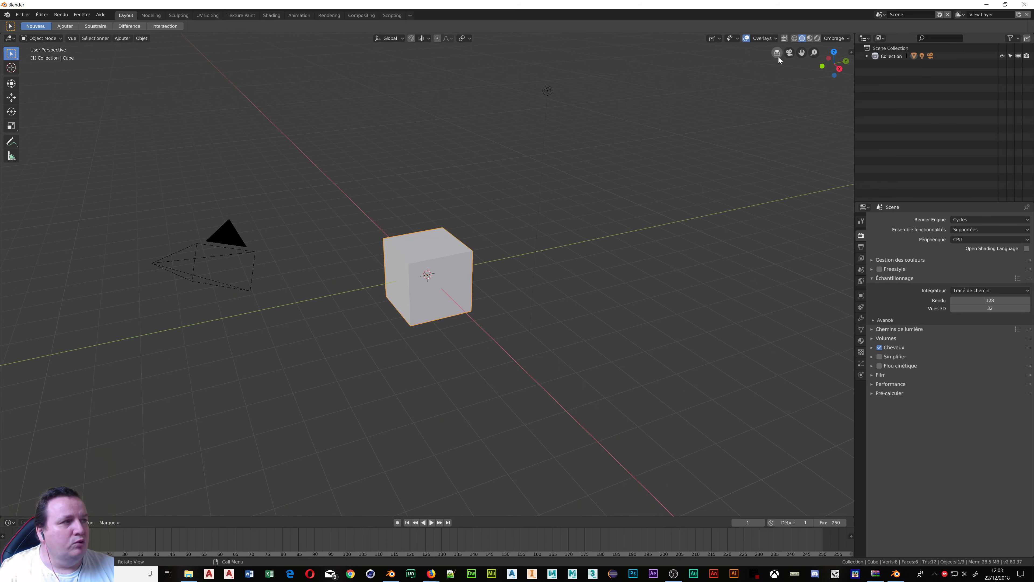
{"action": "left_click", "coordinate": [778, 57]}
{"action": "left_click", "coordinate": [778, 57]}
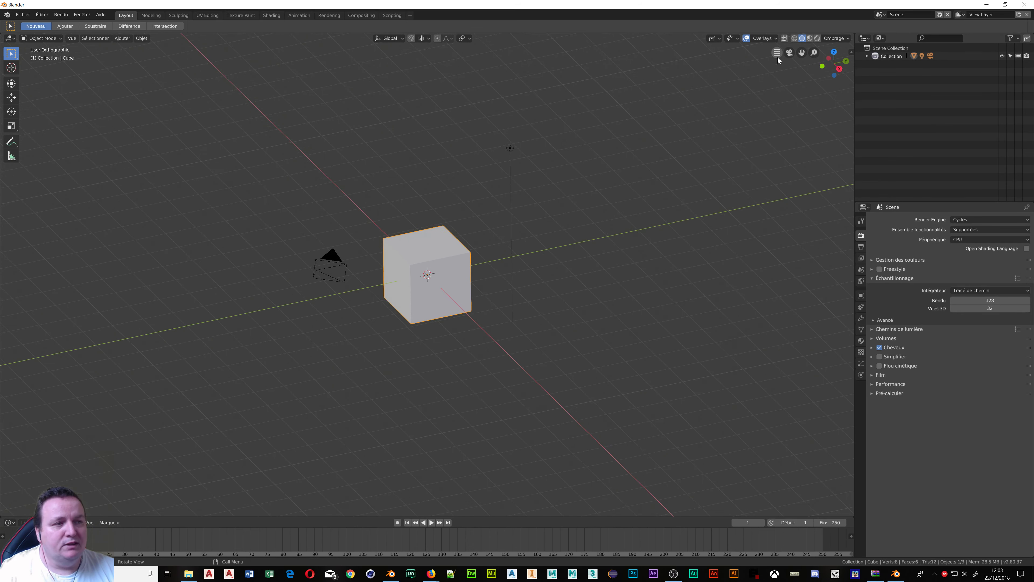
{"action": "left_click", "coordinate": [778, 58]}
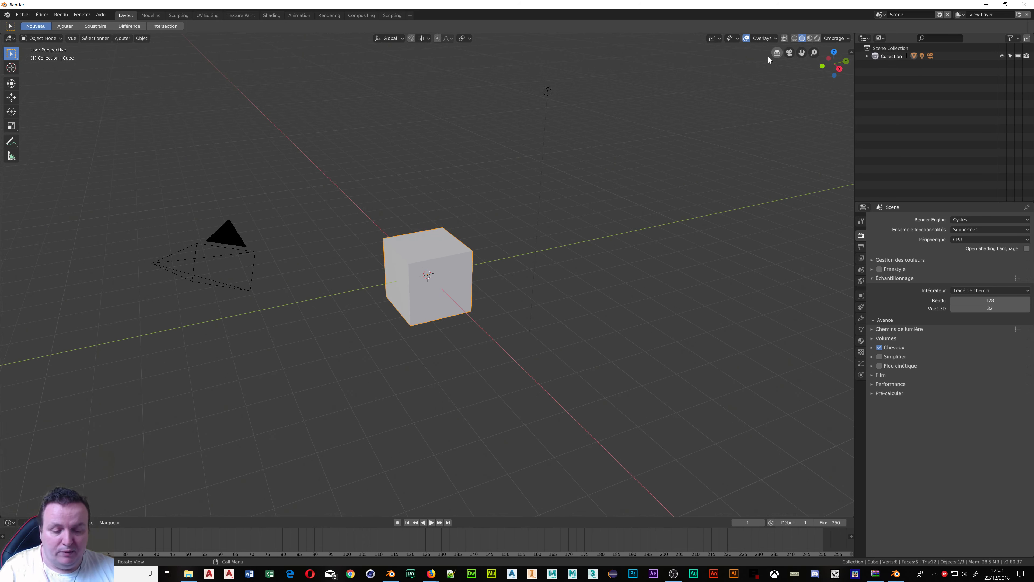
{"action": "key", "text": "KP_5"}
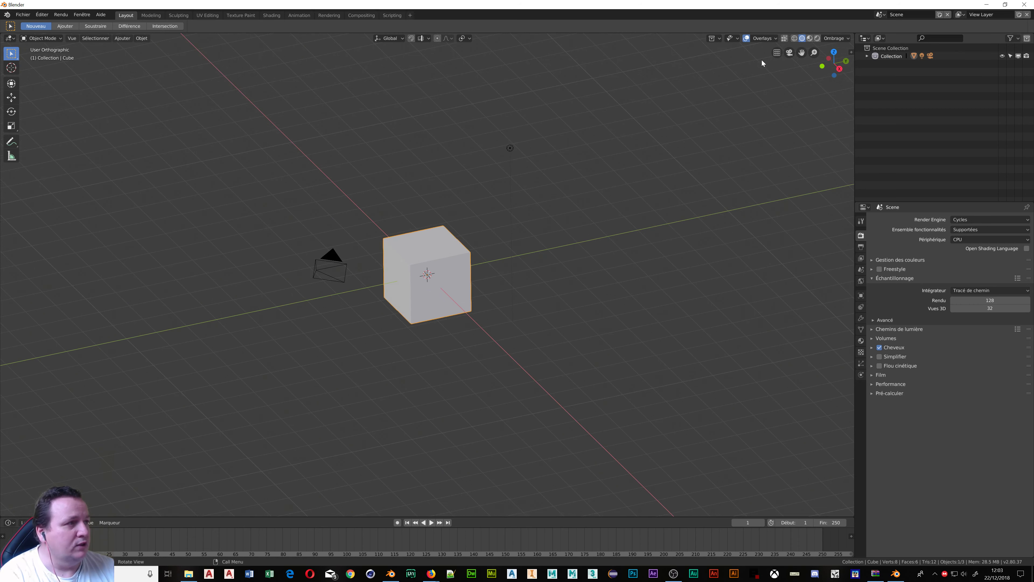
{"action": "key", "text": "KP_5"}
{"action": "key", "text": "KP_5"}
{"action": "key", "text": "KP_5"}
{"action": "key", "text": "KP_5"}
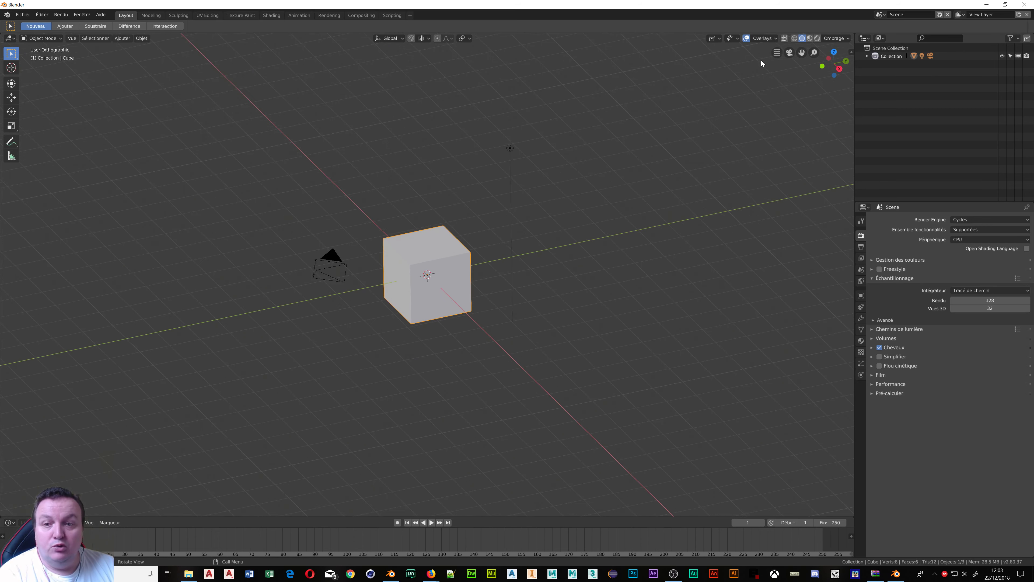
{"action": "key", "text": "KP_5"}
{"action": "key", "text": "KP_5"}
{"action": "key", "text": "KP_5"}
{"action": "key", "text": "KP_5"}
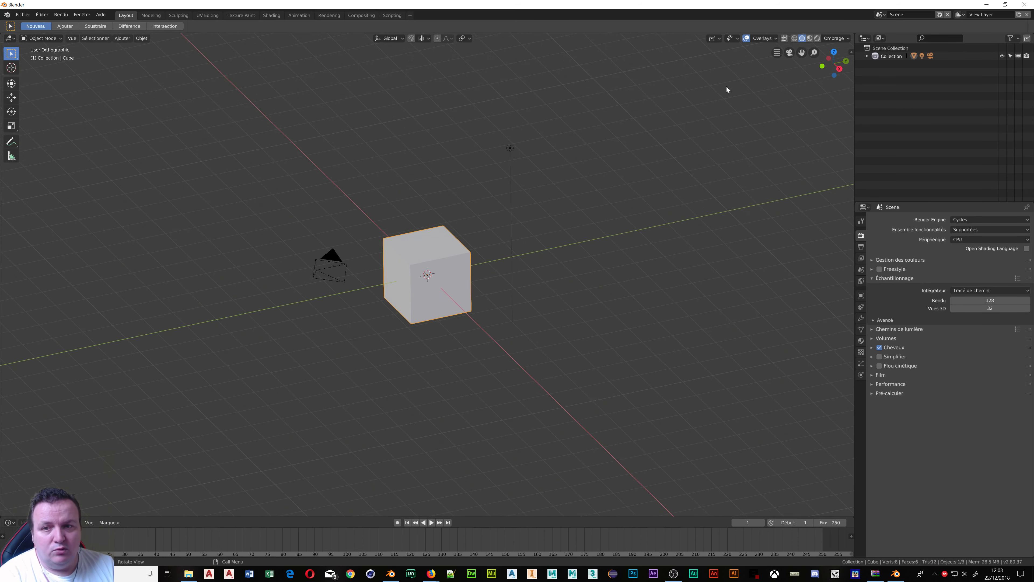
{"action": "key", "text": "KP_5"}
{"action": "key", "text": "KP_5"}
{"action": "key", "text": "KP_5"}
{"action": "key", "text": "KP_5"}
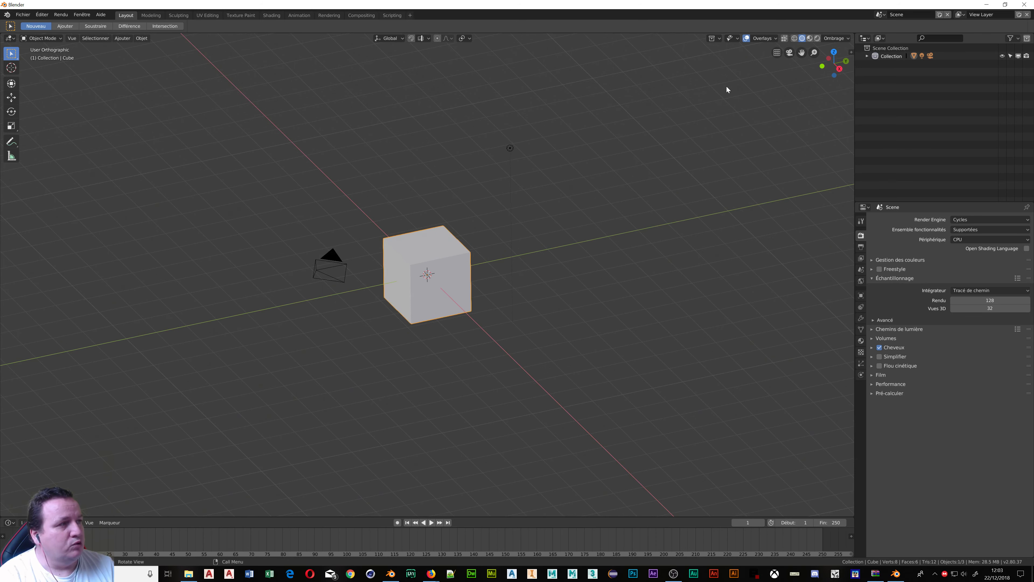
{"action": "key", "text": "KP_5"}
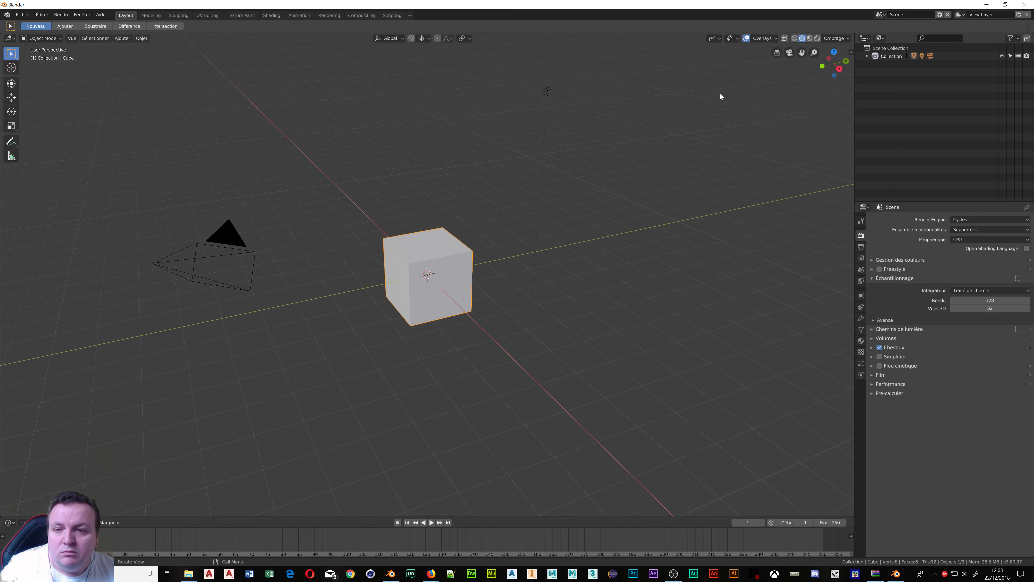
{"action": "left_click", "coordinate": [789, 54]}
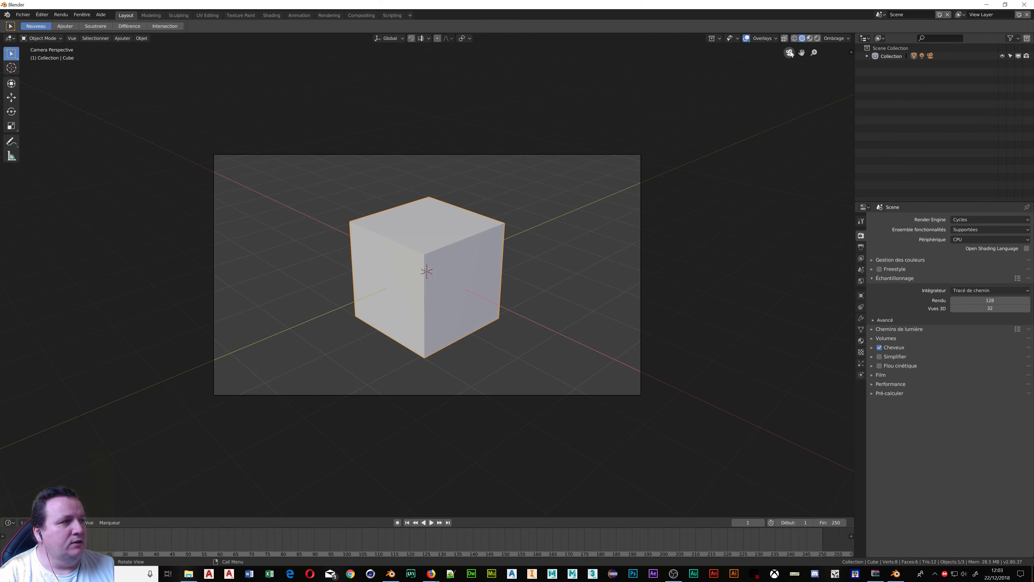
{"action": "left_click", "coordinate": [789, 53]}
{"action": "scroll", "coordinate": [789, 54], "scroll_direction": "down", "scroll_amount": 4}
{"action": "scroll", "coordinate": [789, 54], "scroll_direction": "up", "scroll_amount": 2}
{"action": "scroll", "coordinate": [789, 55], "scroll_direction": "up", "scroll_amount": 2}
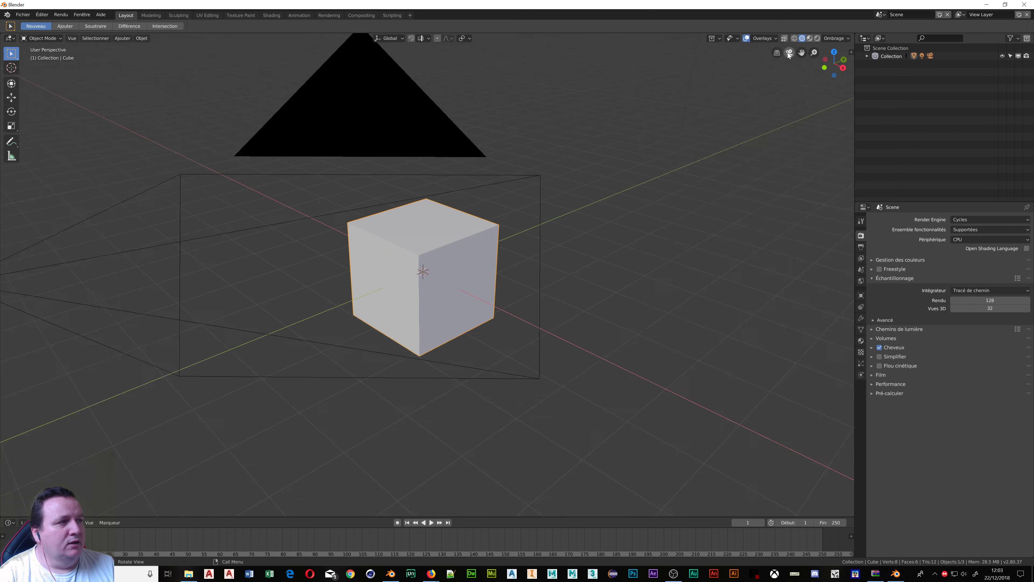
{"action": "scroll", "coordinate": [788, 55], "scroll_direction": "down", "scroll_amount": 3}
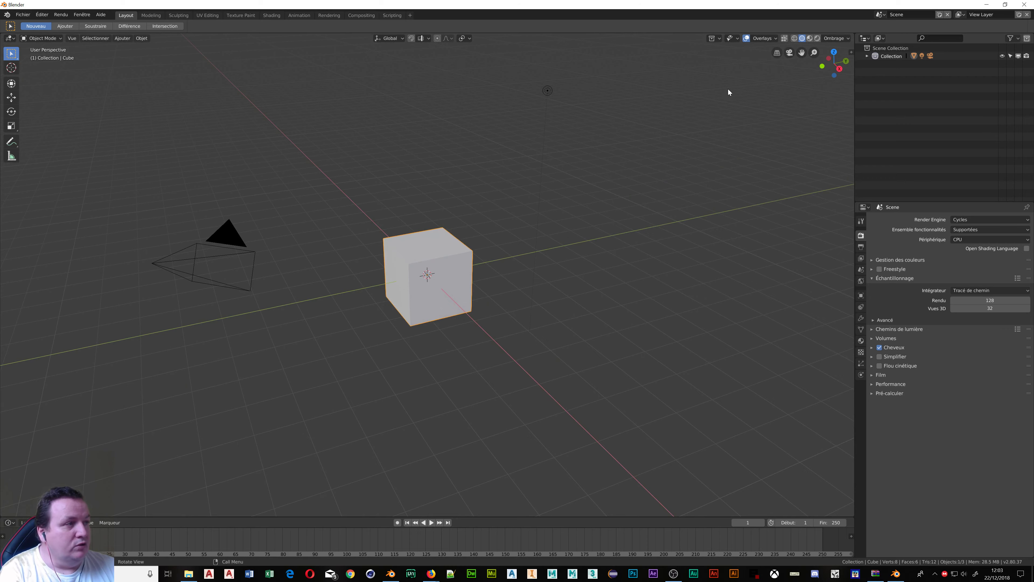
{"action": "key", "text": "KP_0"}
{"action": "key", "text": "KP_0"}
{"action": "scroll", "coordinate": [728, 89], "scroll_direction": "up", "scroll_amount": 1}
{"action": "scroll", "coordinate": [728, 89], "scroll_direction": "up", "scroll_amount": 2}
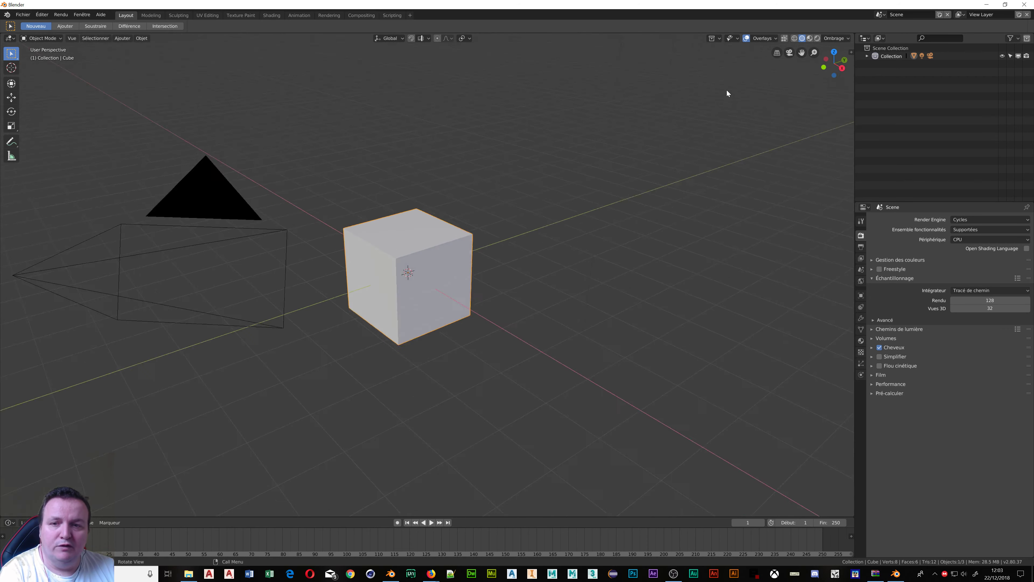
{"action": "scroll", "coordinate": [727, 93], "scroll_direction": "down", "scroll_amount": 3}
{"action": "key", "text": "KP_0"}
{"action": "key", "text": "KP_0"}
{"action": "scroll", "coordinate": [727, 94], "scroll_direction": "up", "scroll_amount": 2}
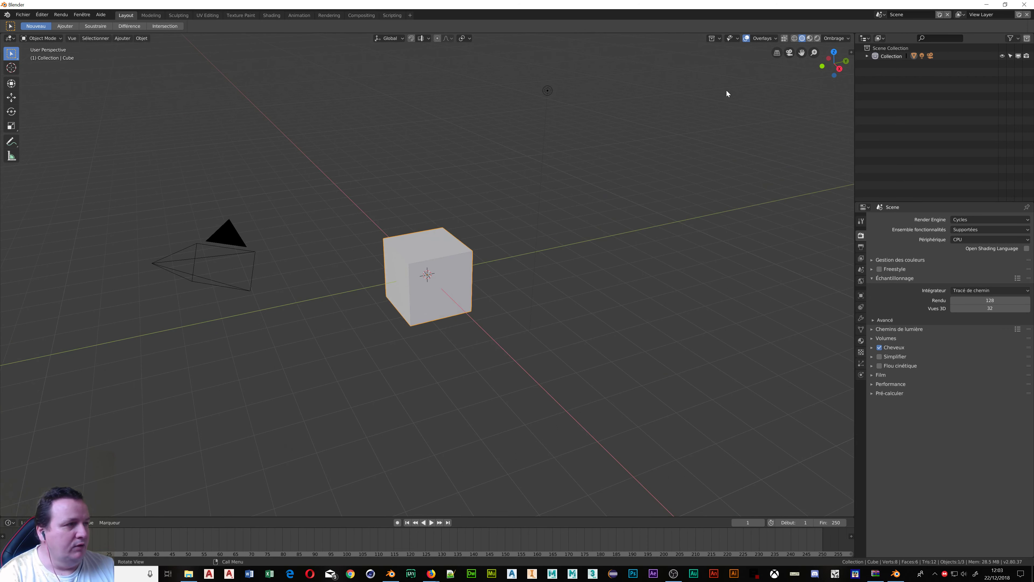
Step: Pan, zoom and orbit the viewport to look down on the cube from higher up
{"action": "left_click_drag", "start_coordinate": [802, 52], "coordinate": [755, 8]}
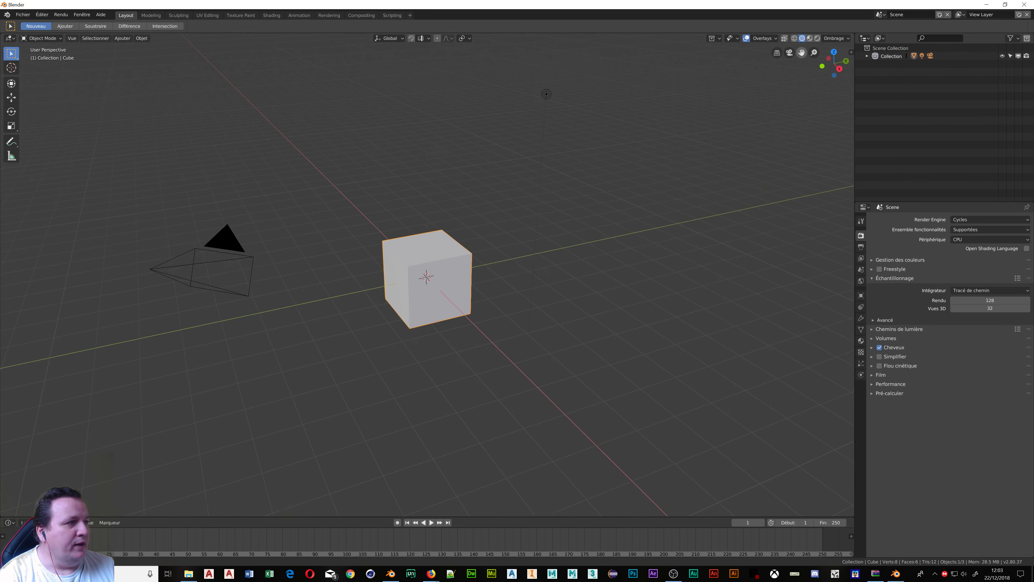
{"action": "mouse_move", "coordinate": [801, 52]}
{"action": "left_mouse_down"}
{"action": "mouse_move", "coordinate": [836, 52]}
{"action": "mouse_move", "coordinate": [801, 56]}
{"action": "mouse_move", "coordinate": [805, 65]}
{"action": "mouse_move", "coordinate": [793, 28]}
{"action": "mouse_move", "coordinate": [804, 31]}
{"action": "left_mouse_up"}
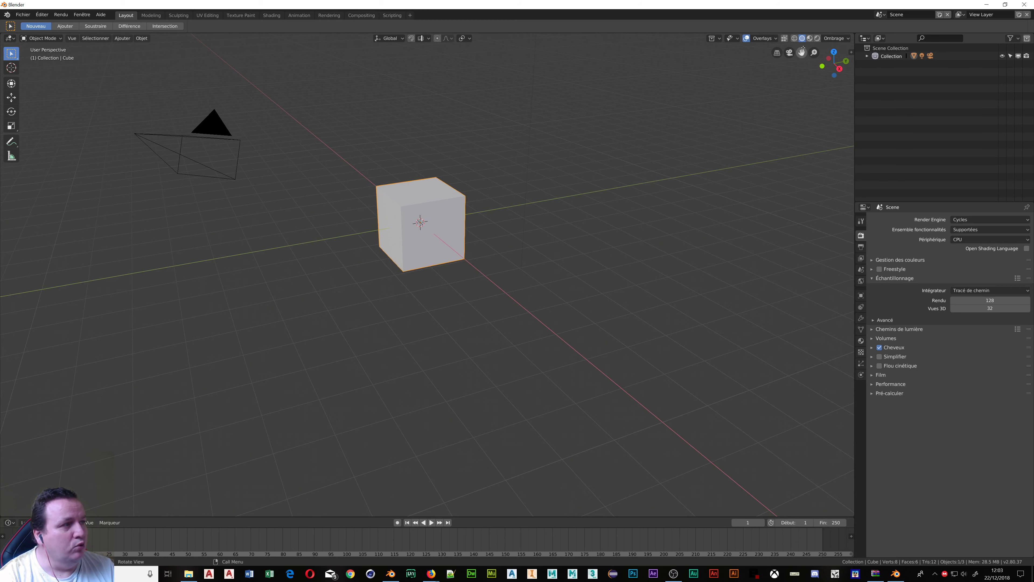
{"action": "mouse_move", "coordinate": [801, 52]}
{"action": "left_mouse_down"}
{"action": "mouse_move", "coordinate": [727, 67]}
{"action": "mouse_move", "coordinate": [794, 70]}
{"action": "left_mouse_up"}
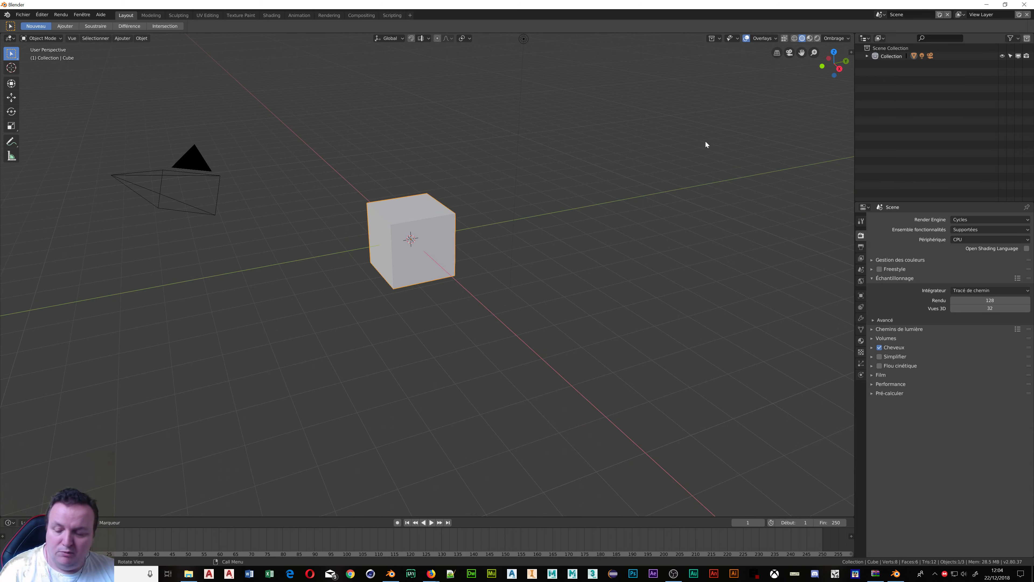
{"action": "scroll", "coordinate": [683, 147], "scroll_direction": "down", "scroll_amount": 3}
{"action": "scroll", "coordinate": [679, 148], "scroll_direction": "up", "scroll_amount": 3}
{"action": "mouse_move", "coordinate": [679, 148]}
{"action": "middle_mouse_down"}
{"action": "mouse_move", "coordinate": [605, 202]}
{"action": "mouse_move", "coordinate": [654, 173]}
{"action": "mouse_move", "coordinate": [632, 184]}
{"action": "mouse_move", "coordinate": [640, 194]}
{"action": "mouse_move", "coordinate": [444, 148]}
{"action": "mouse_move", "coordinate": [639, 202]}
{"action": "mouse_move", "coordinate": [678, 180]}
{"action": "middle_mouse_up"}
{"action": "scroll", "coordinate": [679, 181], "scroll_direction": "down", "scroll_amount": 3}
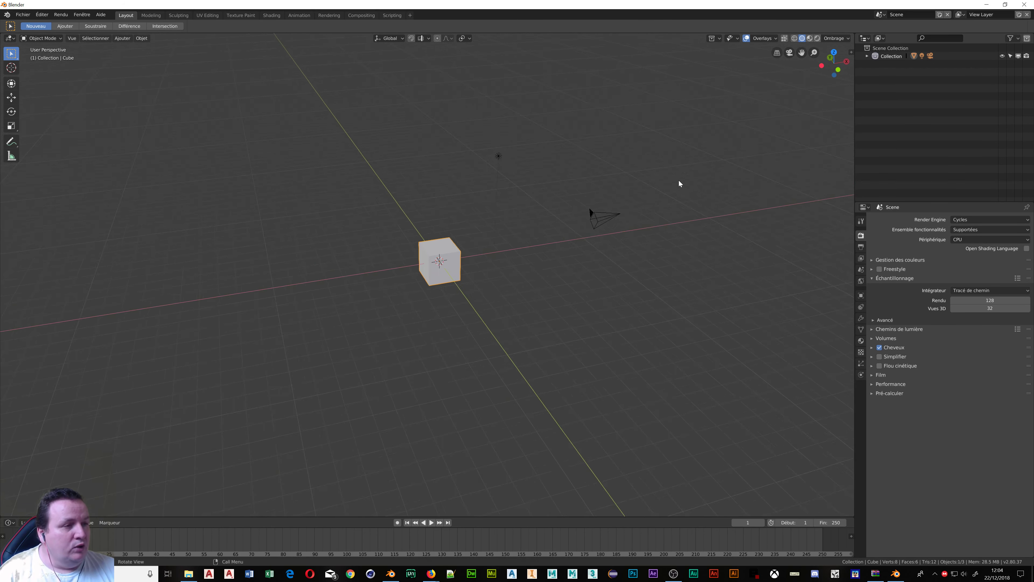
{"action": "scroll", "coordinate": [679, 181], "scroll_direction": "up", "scroll_amount": 3}
{"action": "scroll", "coordinate": [679, 180], "scroll_direction": "down", "scroll_amount": 2}
{"action": "scroll", "coordinate": [679, 180], "scroll_direction": "up", "scroll_amount": 2}
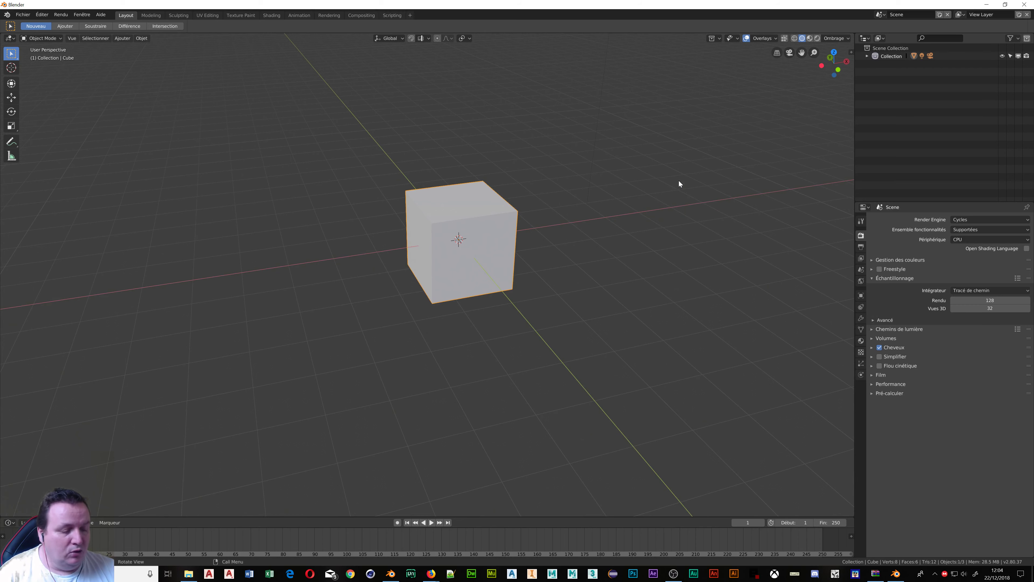
{"action": "mouse_move", "coordinate": [678, 180]}
{"action": "middle_mouse_down"}
{"action": "mouse_move", "coordinate": [522, 152]}
{"action": "mouse_move", "coordinate": [575, 139]}
{"action": "mouse_move", "coordinate": [568, 232]}
{"action": "mouse_move", "coordinate": [491, 182]}
{"action": "mouse_move", "coordinate": [510, 199]}
{"action": "mouse_move", "coordinate": [488, 276]}
{"action": "mouse_move", "coordinate": [594, 255]}
{"action": "mouse_move", "coordinate": [575, 250]}
{"action": "mouse_move", "coordinate": [547, 319]}
{"action": "mouse_move", "coordinate": [545, 275]}
{"action": "mouse_move", "coordinate": [686, 235]}
{"action": "mouse_move", "coordinate": [597, 151]}
{"action": "mouse_move", "coordinate": [648, 145]}
{"action": "mouse_move", "coordinate": [631, 150]}
{"action": "mouse_move", "coordinate": [634, 179]}
{"action": "mouse_move", "coordinate": [656, 197]}
{"action": "mouse_move", "coordinate": [582, 192]}
{"action": "middle_mouse_up"}
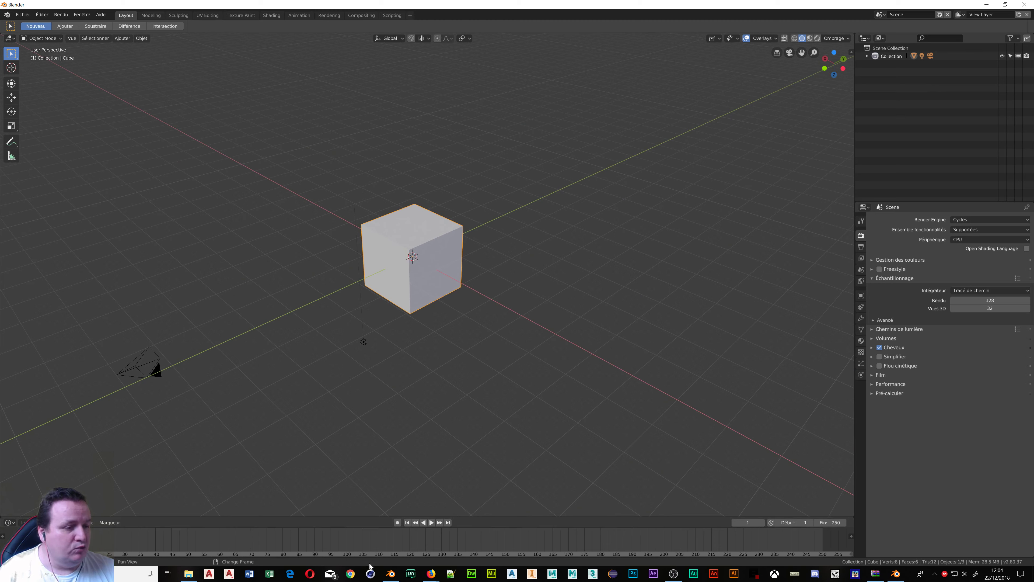
{"action": "left_click", "coordinate": [392, 573]}
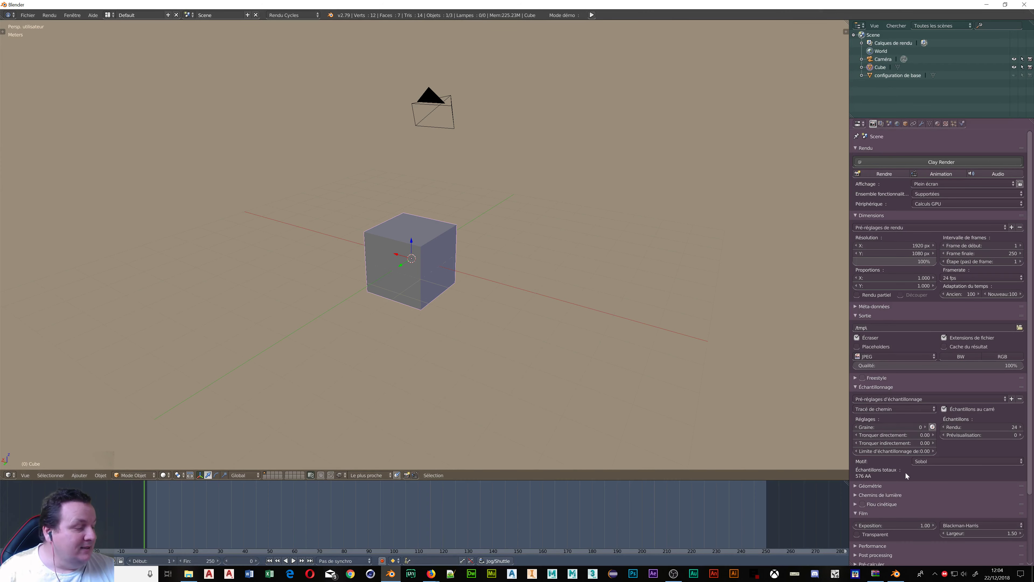
{"action": "left_click", "coordinate": [895, 574]}
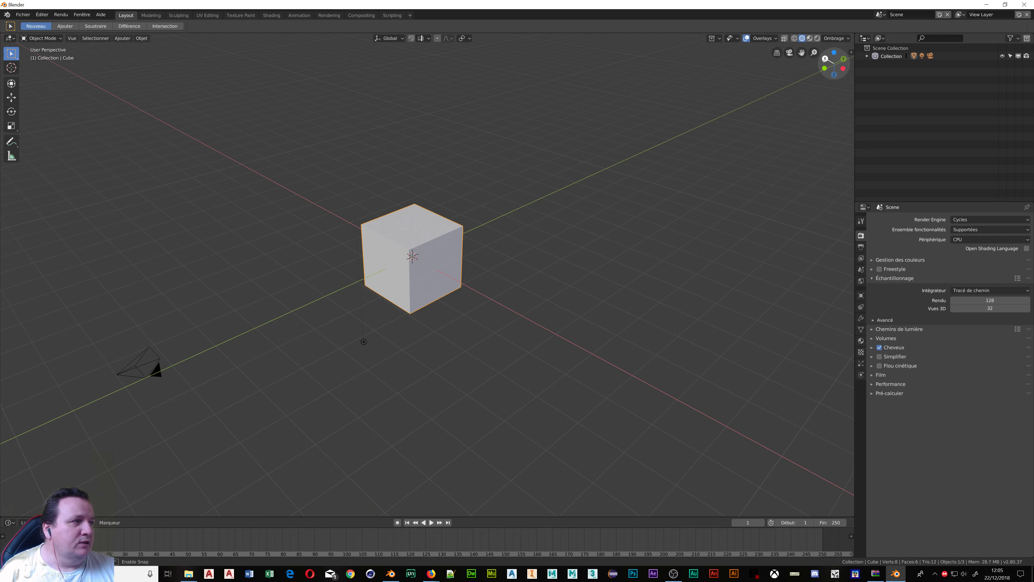
Step: Jump to the right and back views using the gizmo axes, then orbit freely around the cube
{"action": "left_click", "coordinate": [823, 60]}
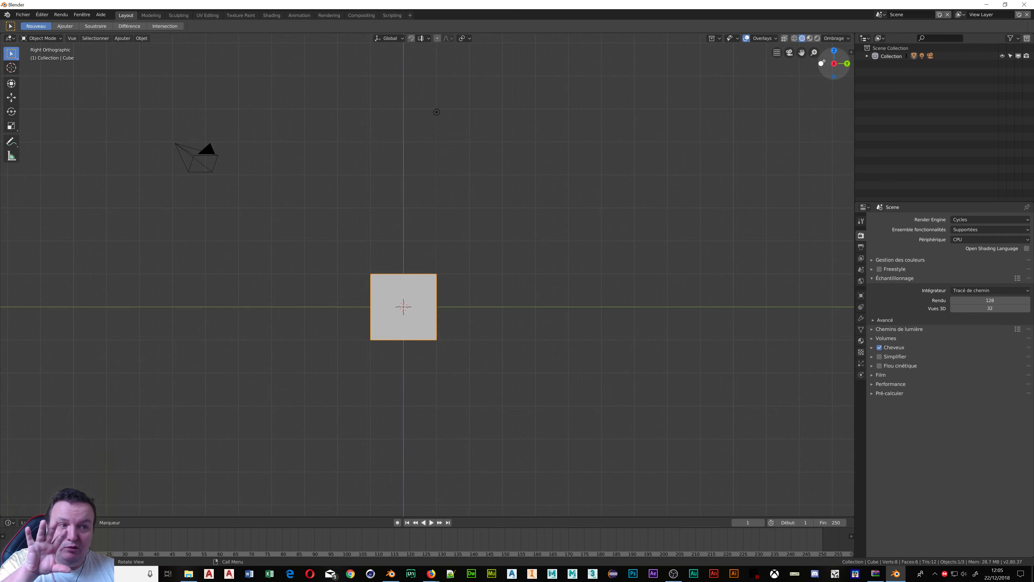
{"action": "left_click", "coordinate": [847, 64]}
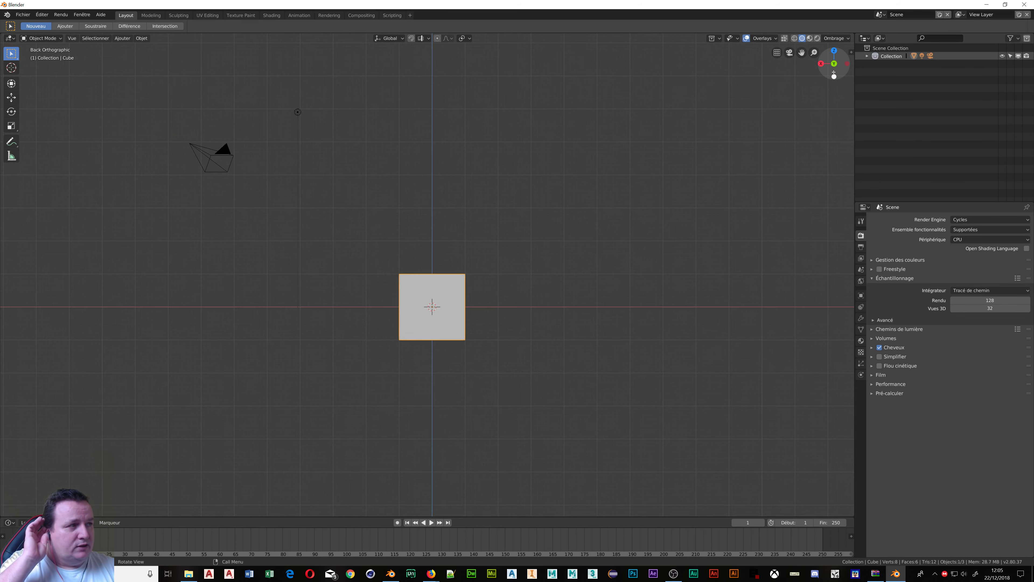
{"action": "mouse_move", "coordinate": [834, 72]}
{"action": "left_mouse_down"}
{"action": "mouse_move", "coordinate": [795, 69]}
{"action": "mouse_move", "coordinate": [838, 79]}
{"action": "left_mouse_up"}
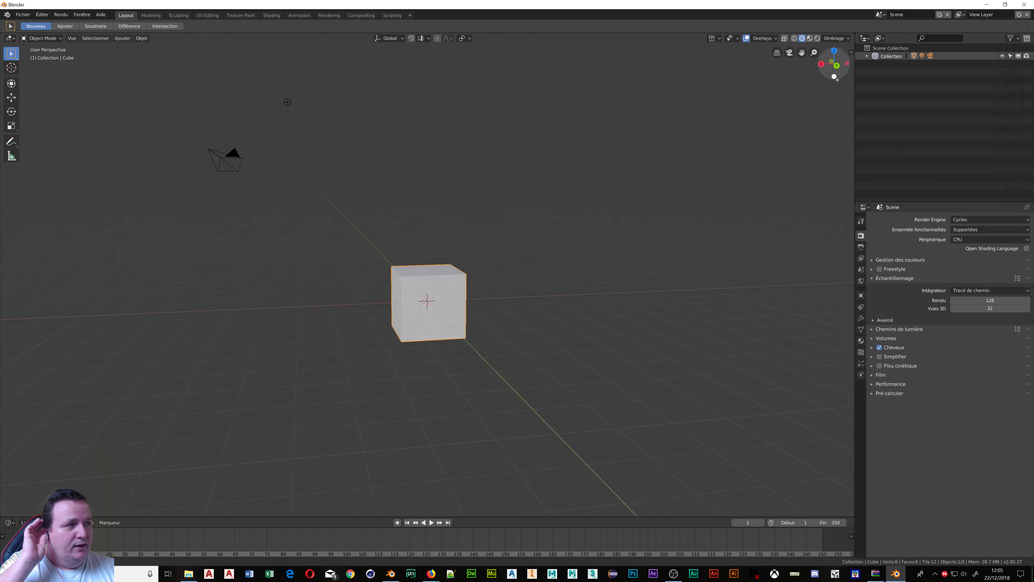
{"action": "mouse_move", "coordinate": [837, 79]}
{"action": "left_mouse_down"}
{"action": "mouse_move", "coordinate": [2, 104]}
{"action": "mouse_move", "coordinate": [1, 92]}
{"action": "left_mouse_up"}
Step: Cycle through the top, bottom, front, back, right and left orthographic numpad views
{"action": "key", "text": "KP_7"}
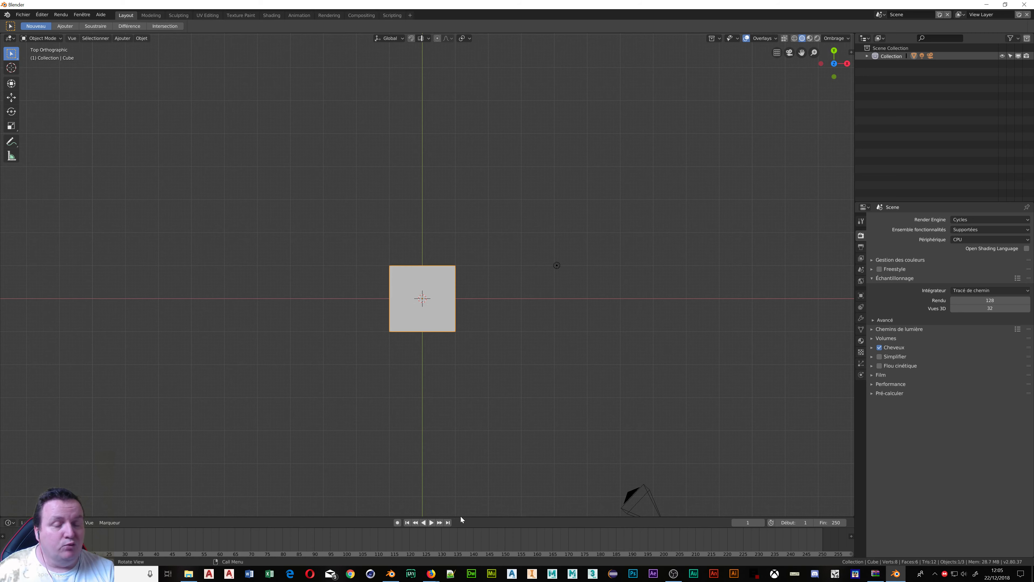
{"action": "key", "text": "ctrl+KP_7"}
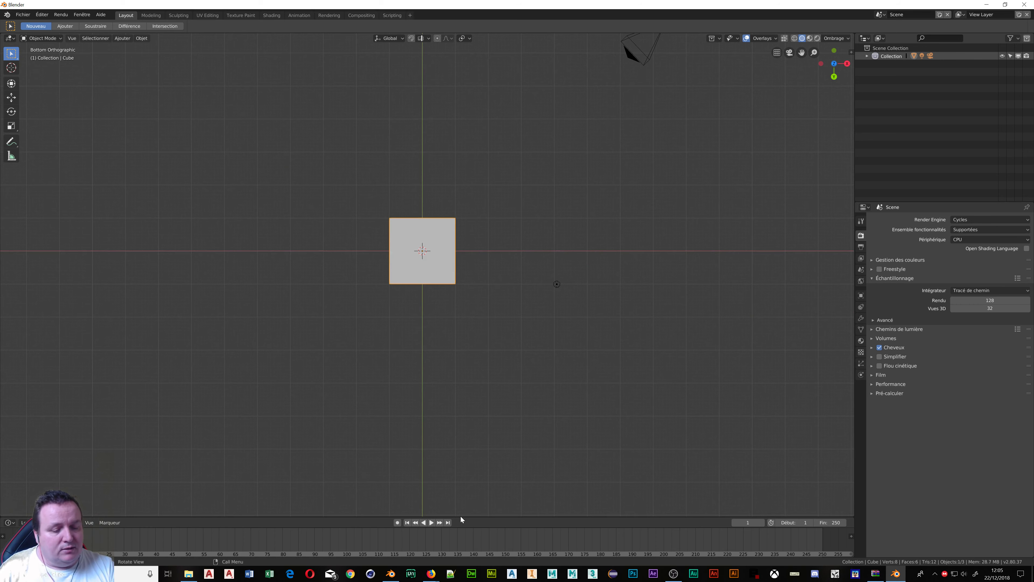
{"action": "key", "text": "KP_1"}
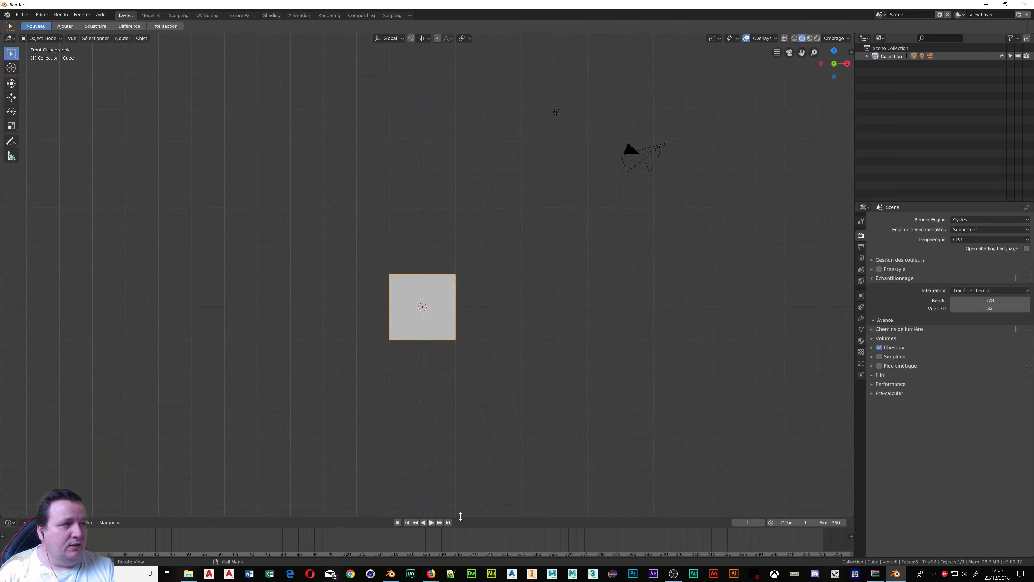
{"action": "key", "text": "ctrl+KP_1"}
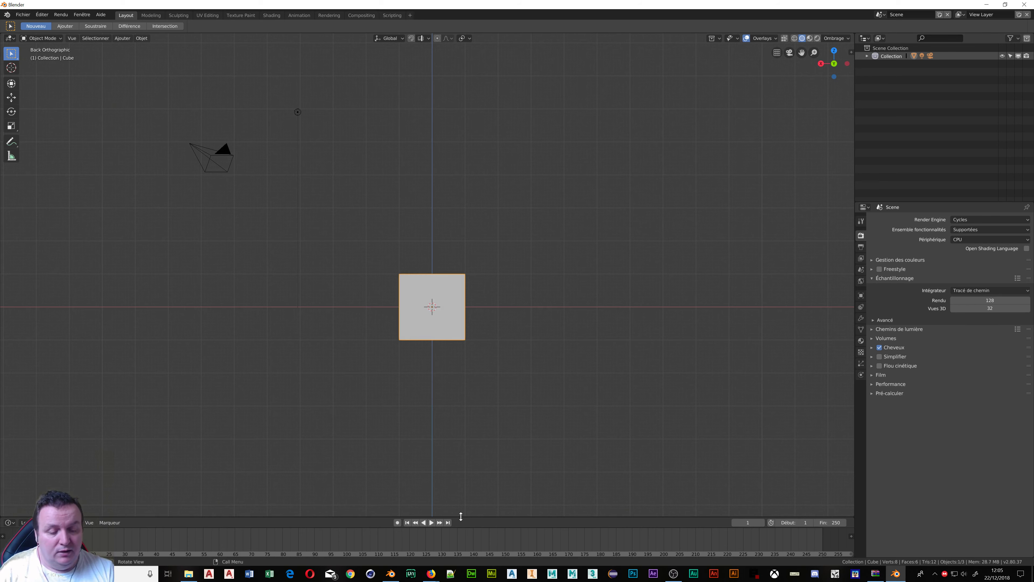
{"action": "key", "text": "KP_3"}
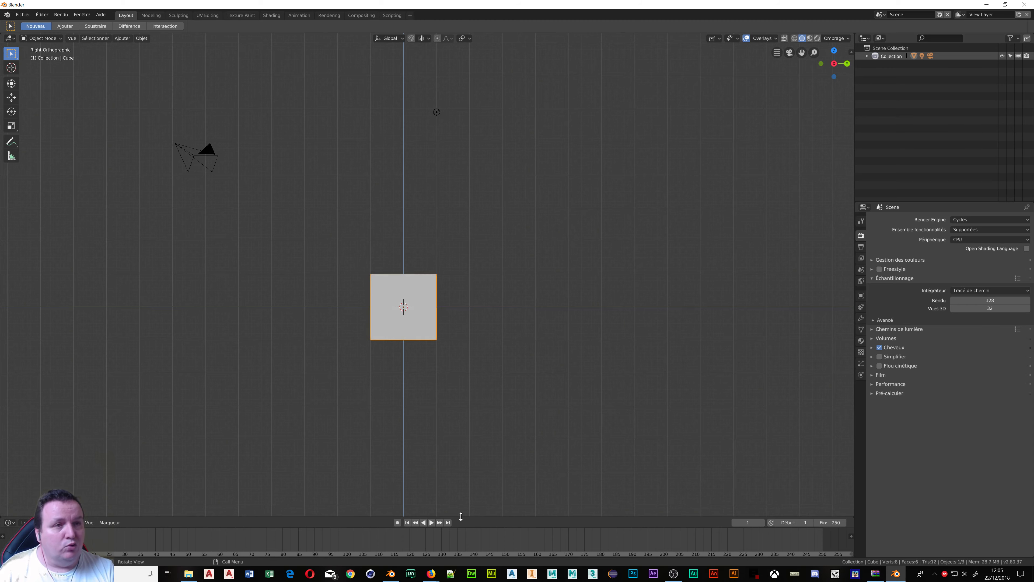
{"action": "key", "text": "ctrl+KP_3"}
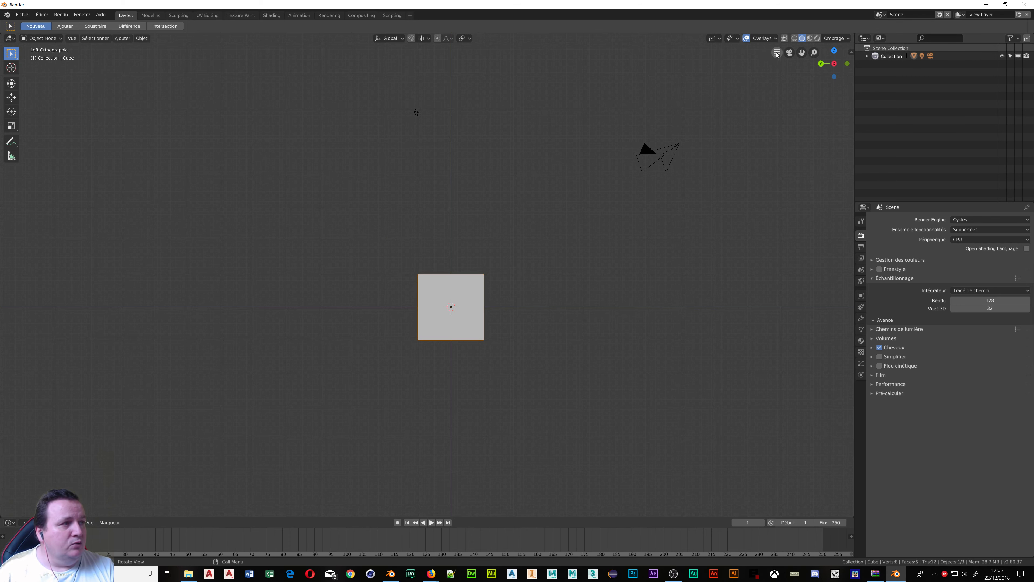
Step: Toggle the left view between orthographic and perspective, briefly checking the right view
{"action": "middle_click_drag", "start_coordinate": [415, 282], "coordinate": [424, 290]}
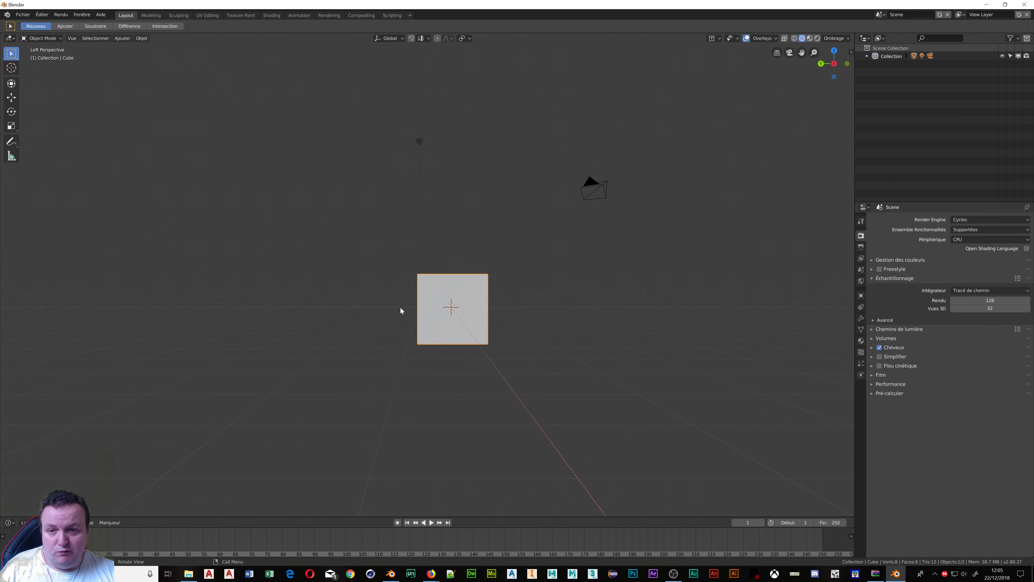
{"action": "key", "text": "ctrl+KP_3"}
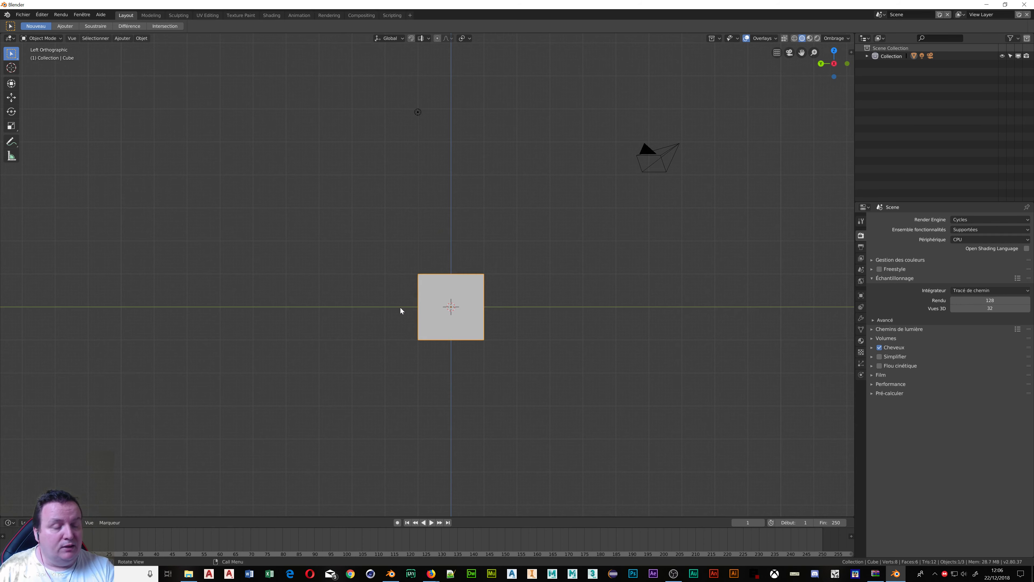
{"action": "key", "text": "KP_5"}
{"action": "key", "text": "KP_3"}
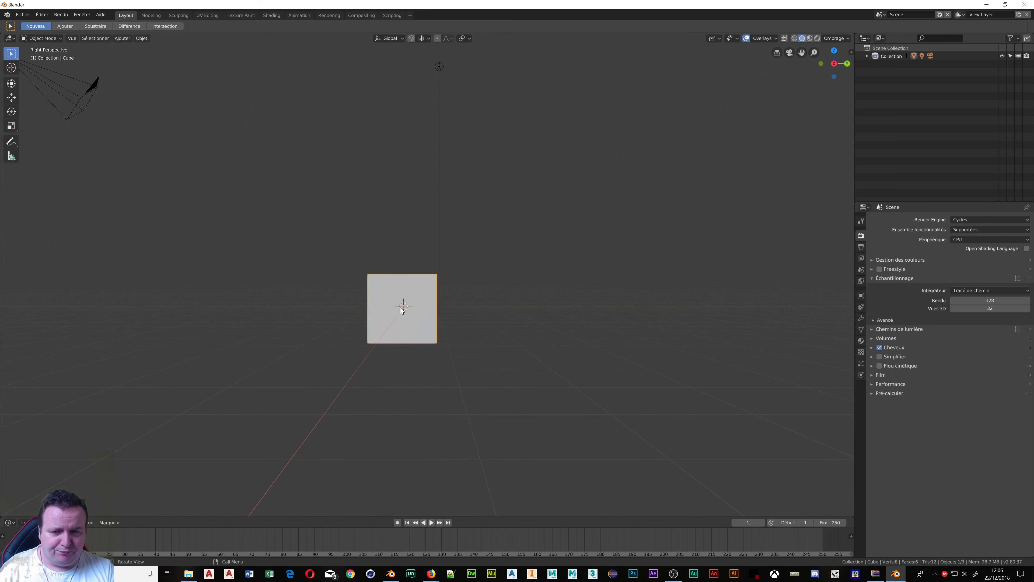
{"action": "key", "text": "ctrl+KP_3"}
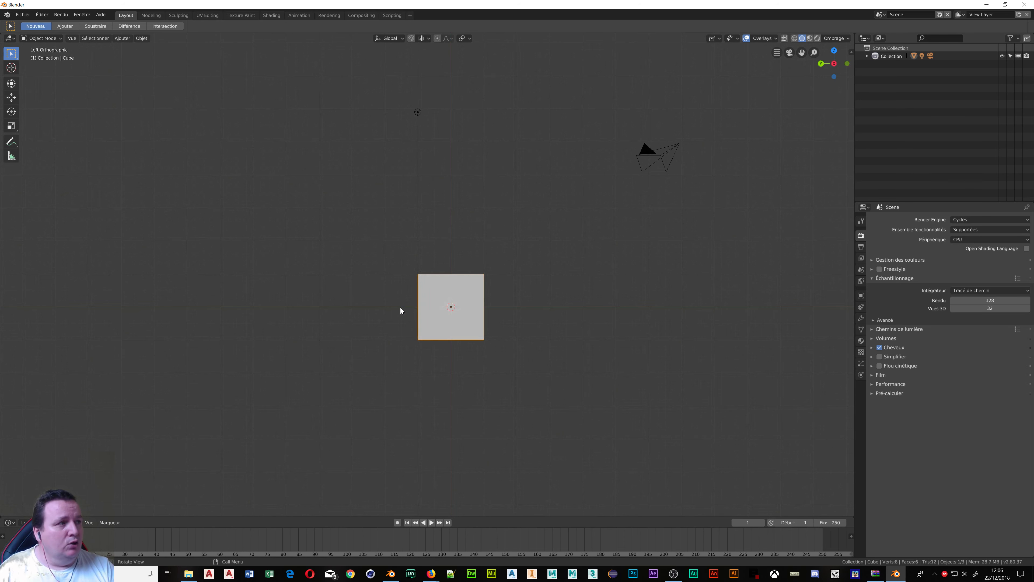
{"action": "key", "text": "KP_5"}
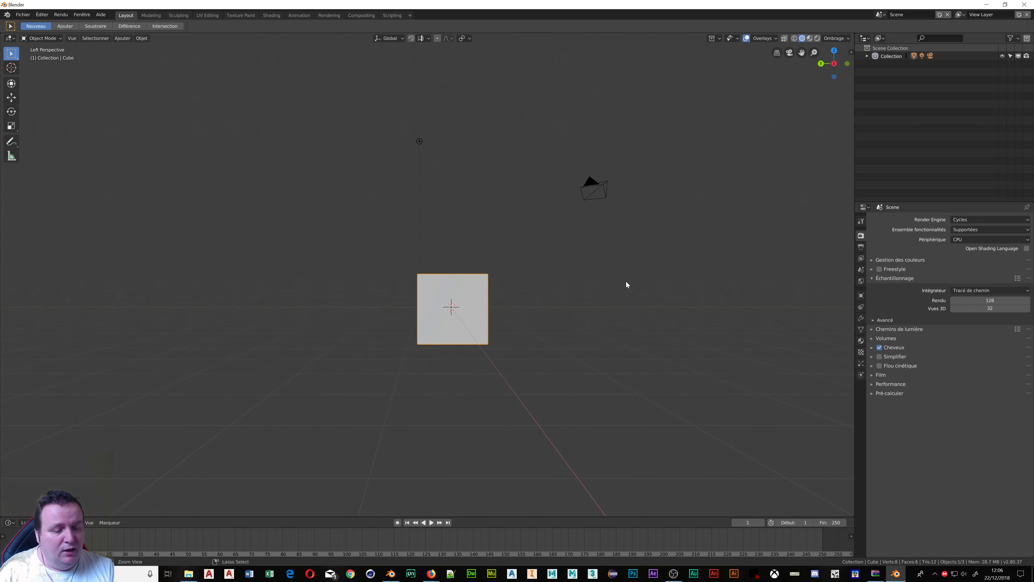
{"action": "key", "text": "ctrl+KP_3"}
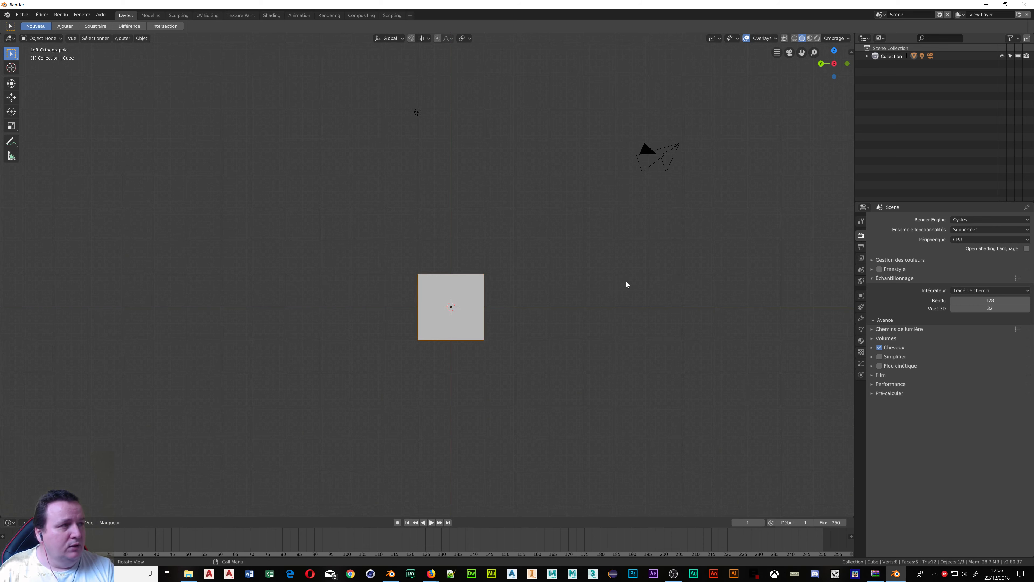
Step: Go to the right view, orbit sideways with numpad 6, and switch to perspective
{"action": "key", "text": "KP_3"}
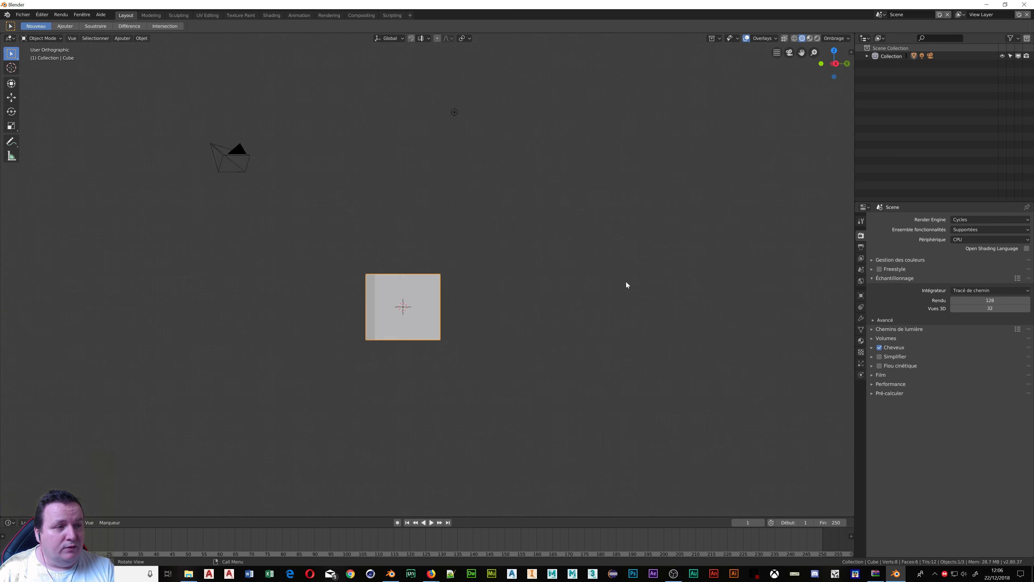
{"action": "key", "text": "KP_6"}
{"action": "key", "text": "KP_6"}
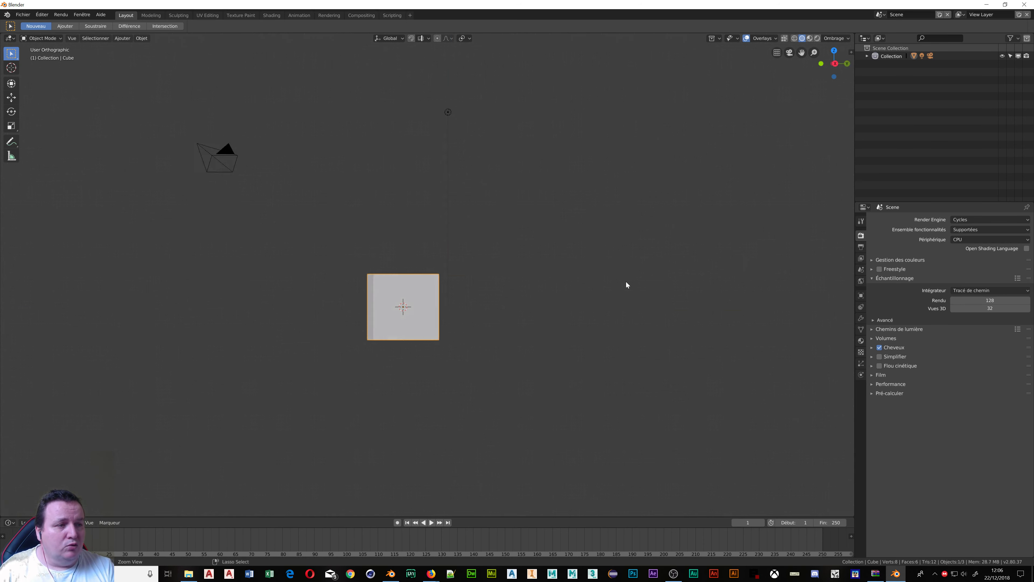
{"action": "key", "text": "KP_6"}
{"action": "key", "text": "KP_6"}
{"action": "key", "text": "KP_6"}
{"action": "key", "text": "KP_6"}
{"action": "key", "text": "KP_5"}
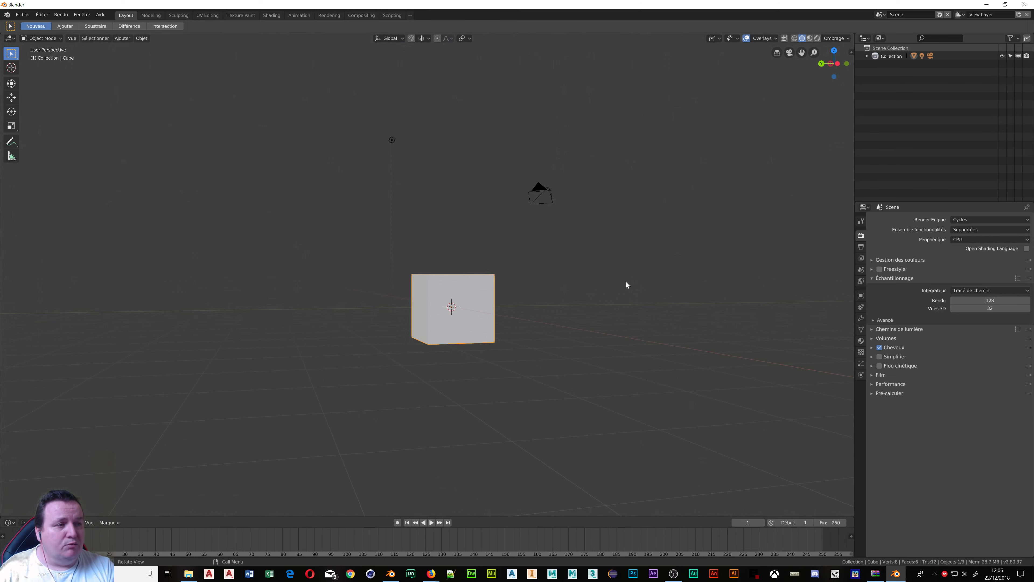
{"action": "key", "text": "KP_5"}
{"action": "key", "text": "KP_5"}
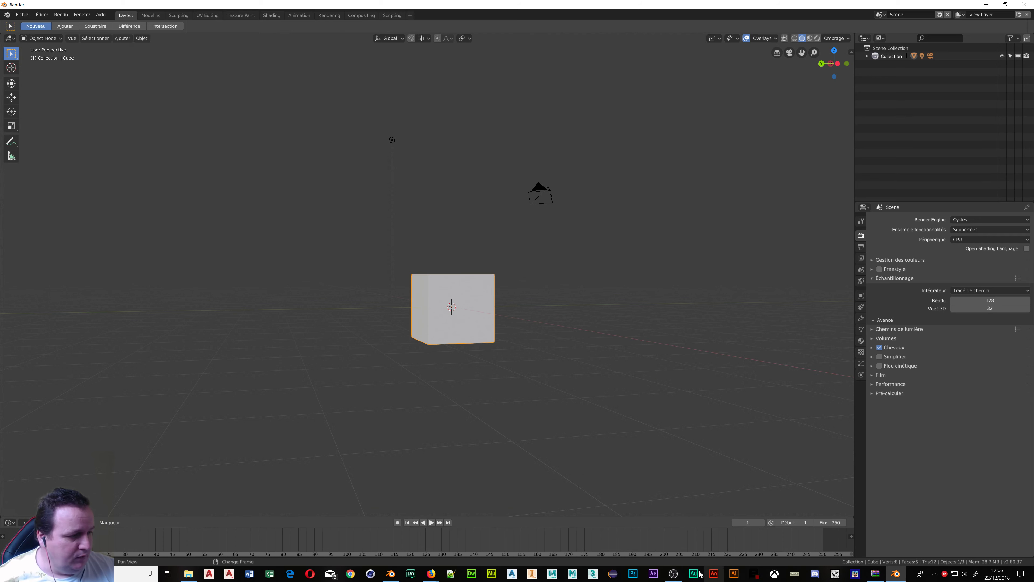
{"action": "left_click", "coordinate": [389, 574]}
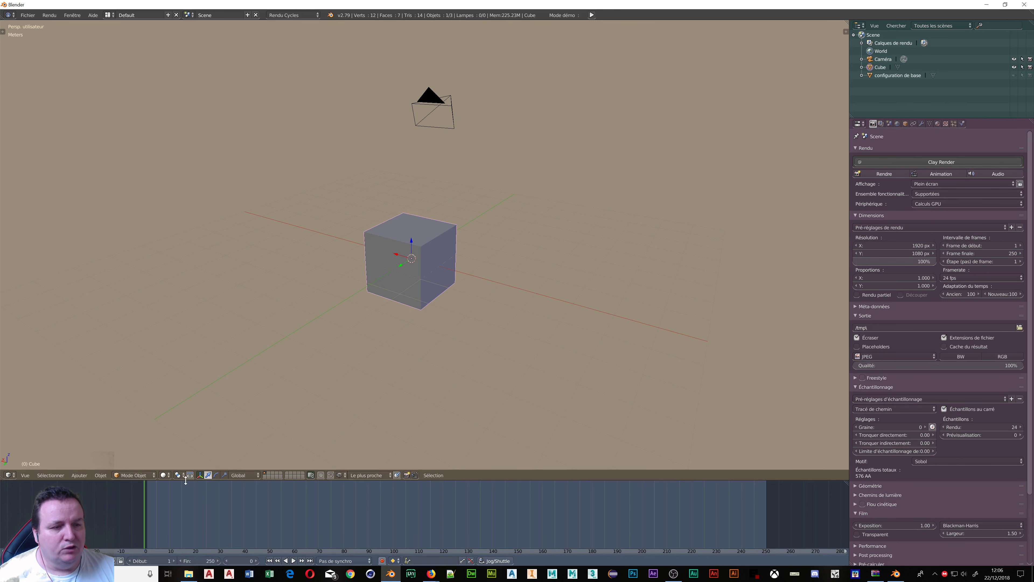
{"action": "left_click", "coordinate": [165, 475]}
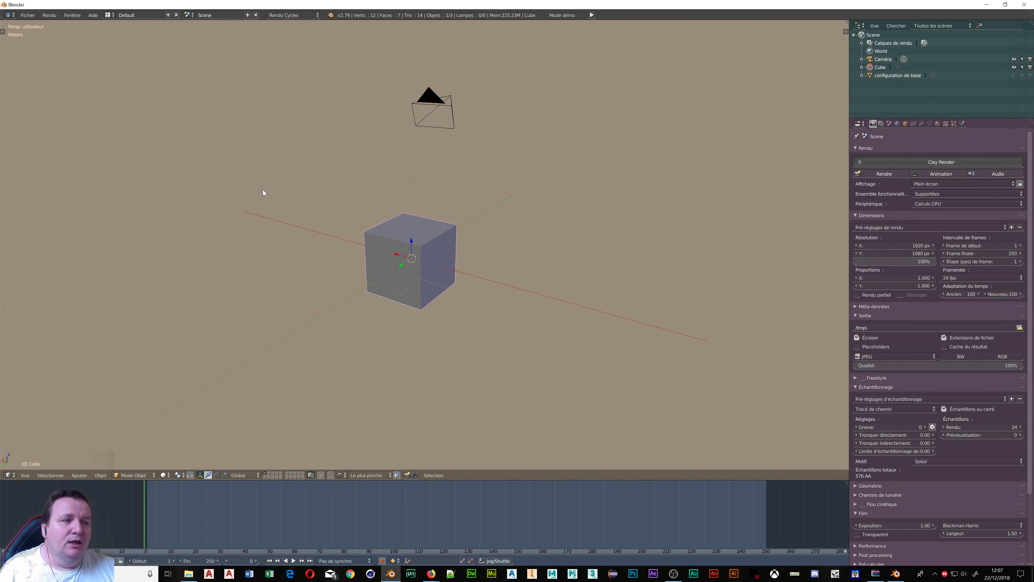
{"action": "left_click", "coordinate": [987, 5]}
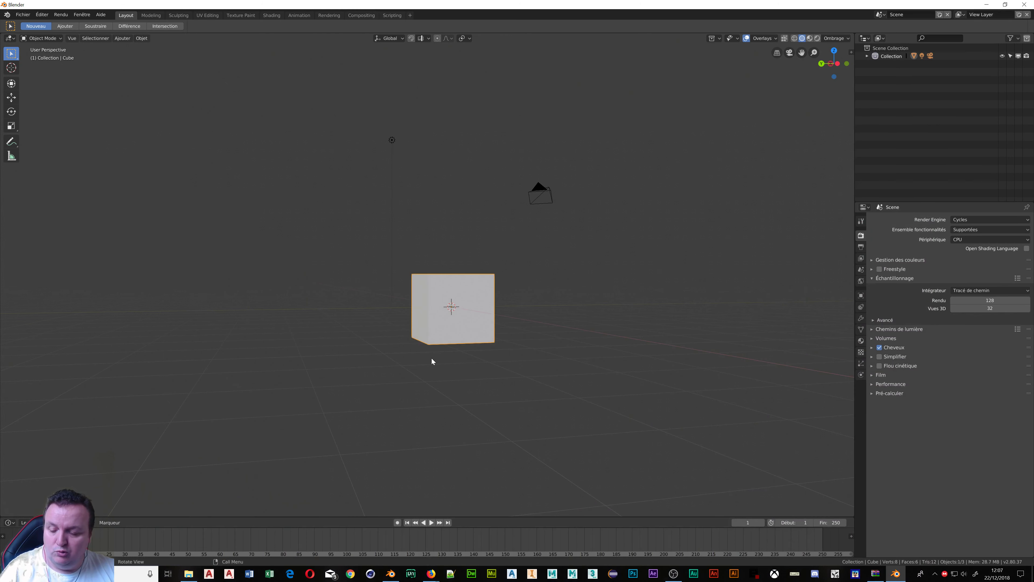
Step: Toggle wireframe on and back to solid, then set the Cycles device to GPU Compute
{"action": "key", "text": "shift+z"}
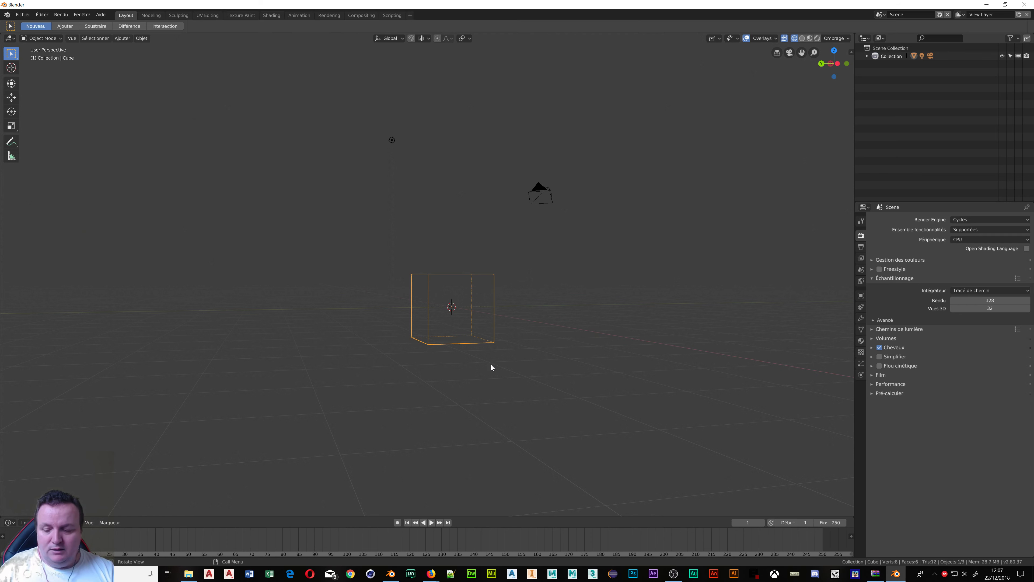
{"action": "key", "text": "shift+z"}
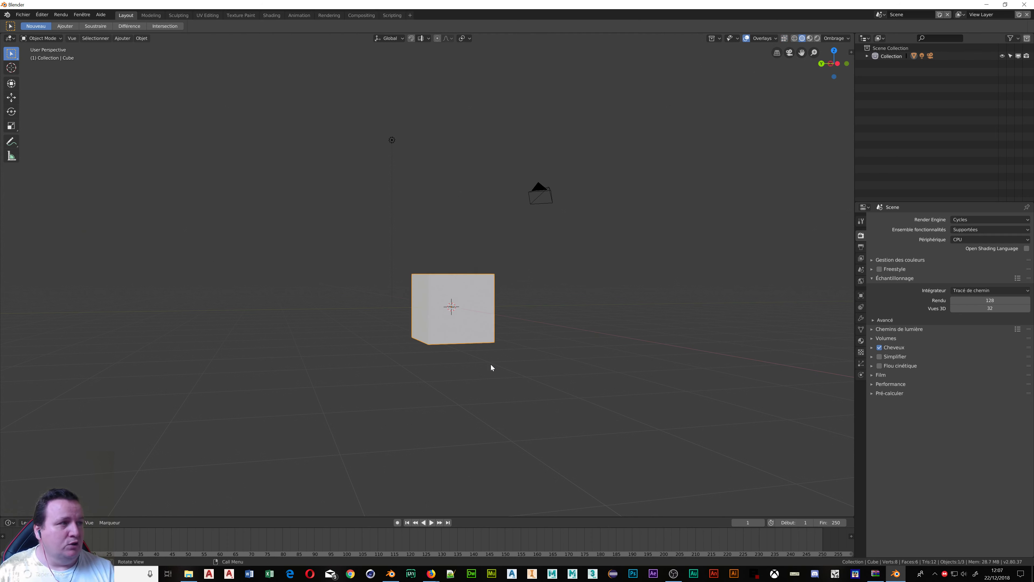
{"action": "left_click", "coordinate": [990, 240]}
{"action": "left_click", "coordinate": [986, 227]}
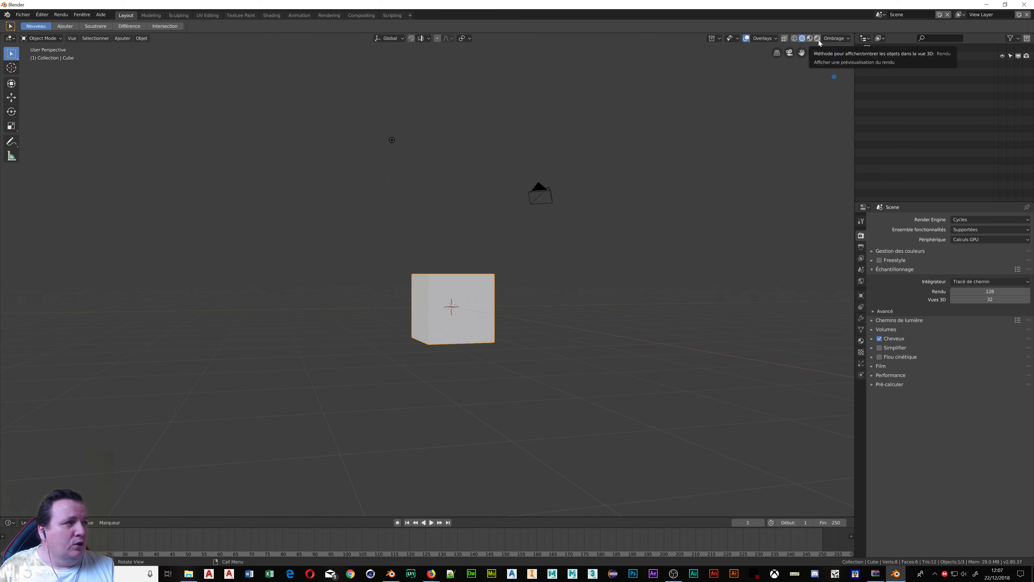
Step: Switch the viewport to Rendered shading and orbit and zoom around the cube
{"action": "left_click", "coordinate": [819, 41]}
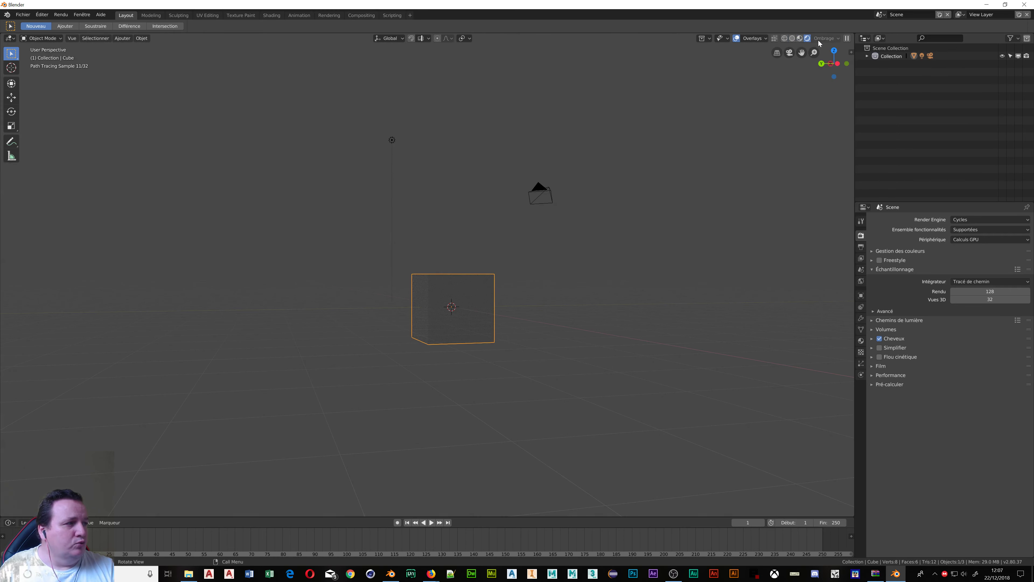
{"action": "middle_click_drag", "start_coordinate": [613, 339], "coordinate": [490, 317]}
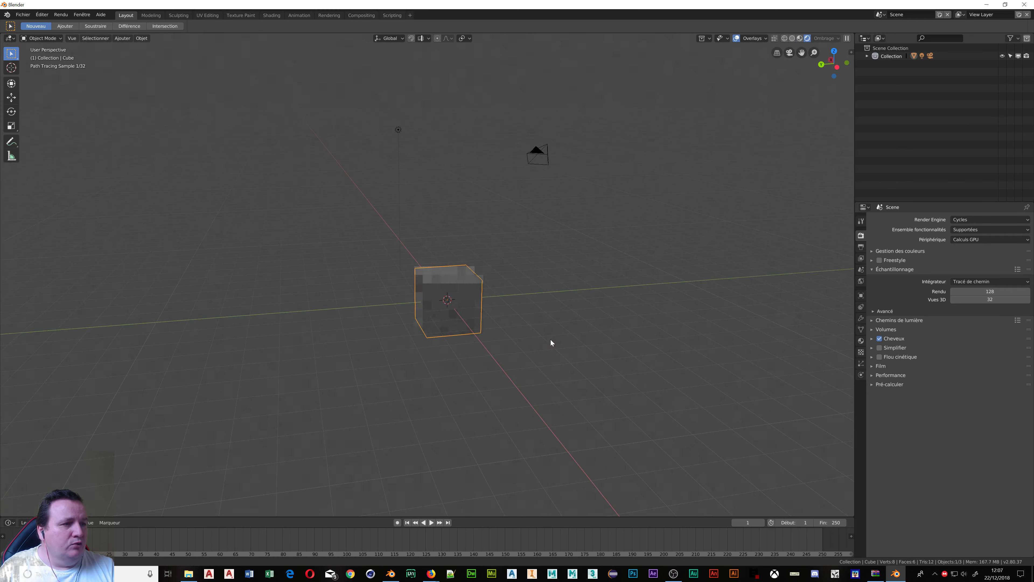
{"action": "scroll", "coordinate": [456, 307], "scroll_direction": "up", "scroll_amount": 3}
{"action": "scroll", "coordinate": [456, 307], "scroll_direction": "up", "scroll_amount": 2}
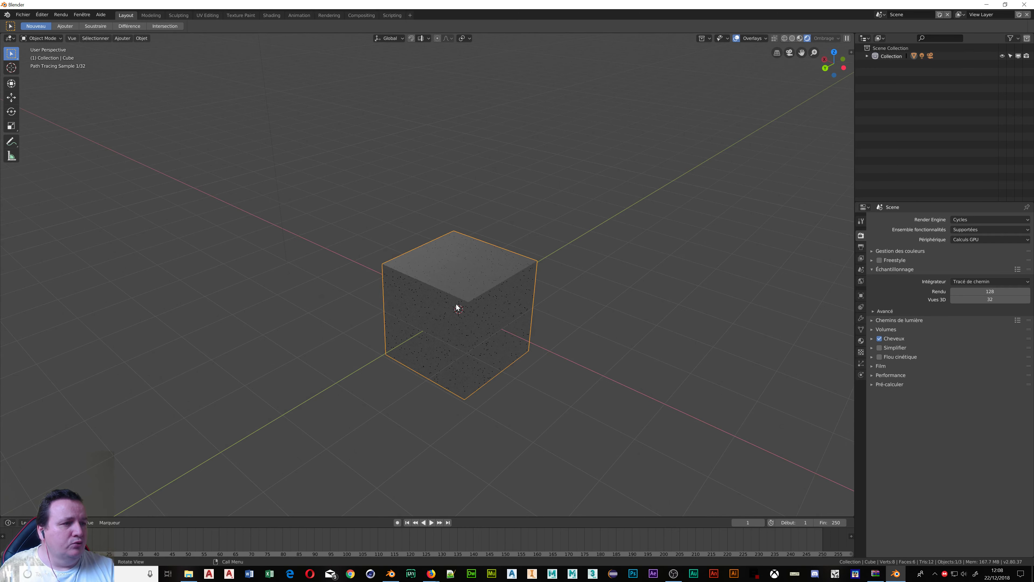
{"action": "scroll", "coordinate": [457, 306], "scroll_direction": "down", "scroll_amount": 4}
{"action": "mouse_move", "coordinate": [457, 350]}
{"action": "middle_mouse_down"}
{"action": "mouse_move", "coordinate": [507, 341]}
{"action": "mouse_move", "coordinate": [564, 267]}
{"action": "mouse_move", "coordinate": [552, 334]}
{"action": "mouse_move", "coordinate": [513, 343]}
{"action": "middle_mouse_up"}
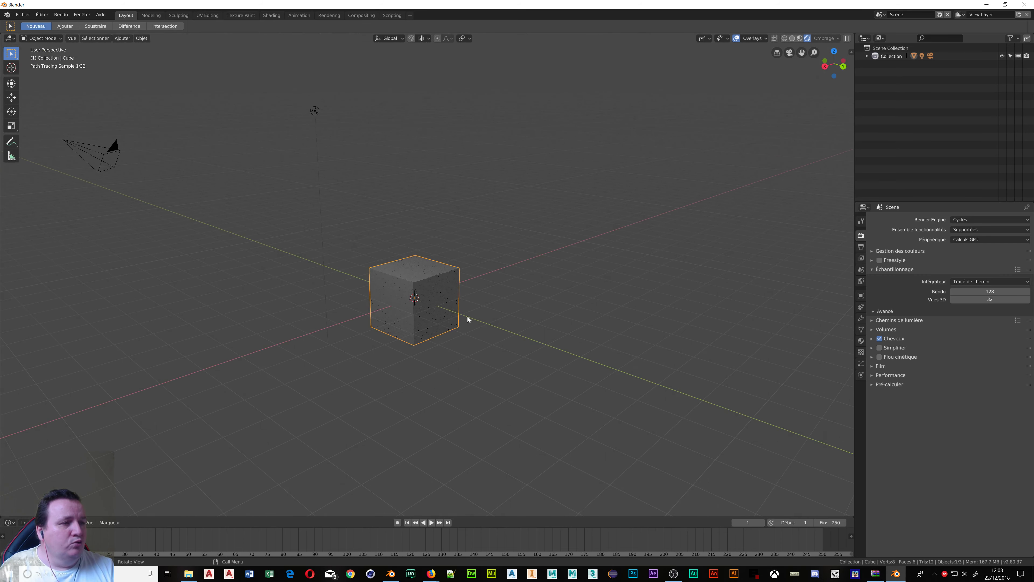
Step: Hide the grid, X axis and 3D cursor overlays, then restore grid, cursor, Y and Z axes
{"action": "left_click", "coordinate": [766, 38]}
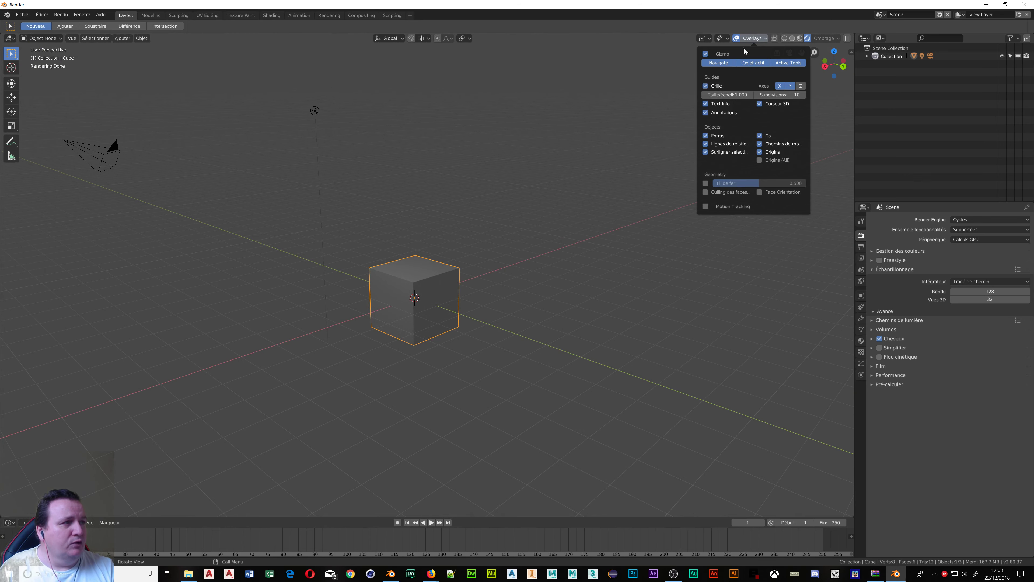
{"action": "left_click", "coordinate": [705, 86]}
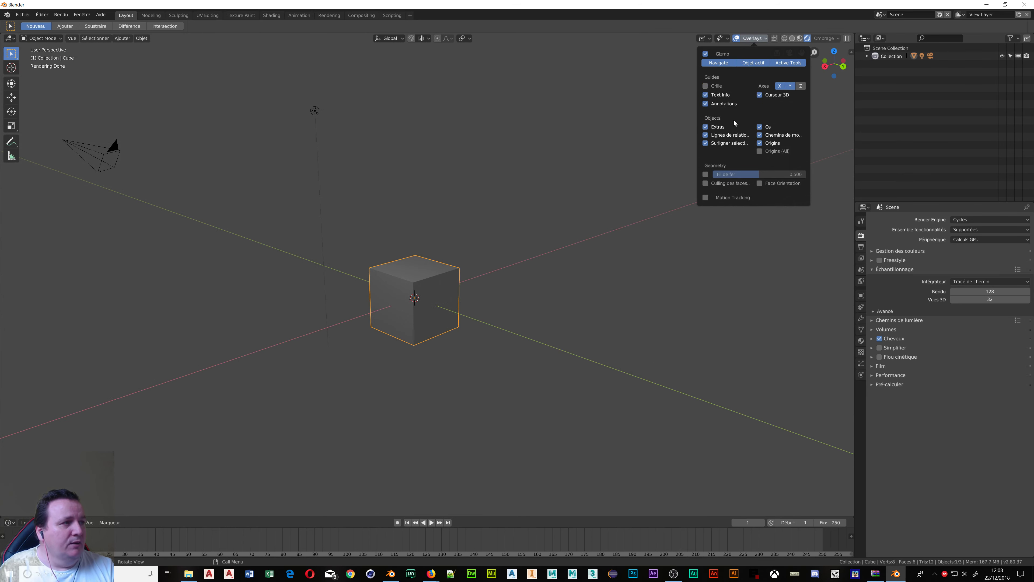
{"action": "left_click", "coordinate": [780, 87]}
{"action": "mouse_move", "coordinate": [475, 273]}
{"action": "middle_mouse_down"}
{"action": "mouse_move", "coordinate": [417, 222]}
{"action": "mouse_move", "coordinate": [387, 237]}
{"action": "mouse_move", "coordinate": [407, 335]}
{"action": "mouse_move", "coordinate": [468, 164]}
{"action": "middle_mouse_up"}
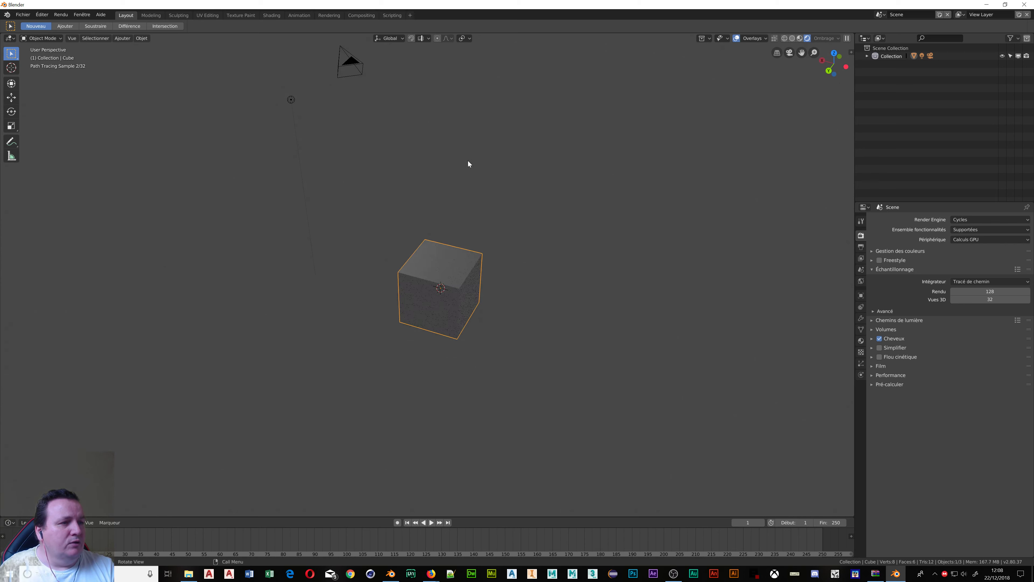
{"action": "left_click", "coordinate": [752, 38]}
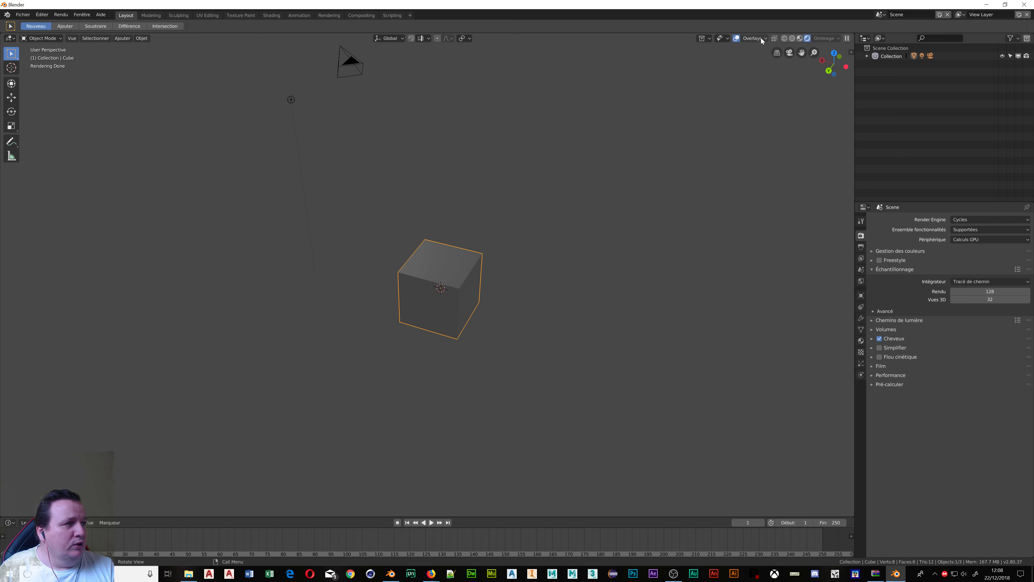
{"action": "left_click", "coordinate": [752, 38]}
{"action": "left_click", "coordinate": [760, 95]}
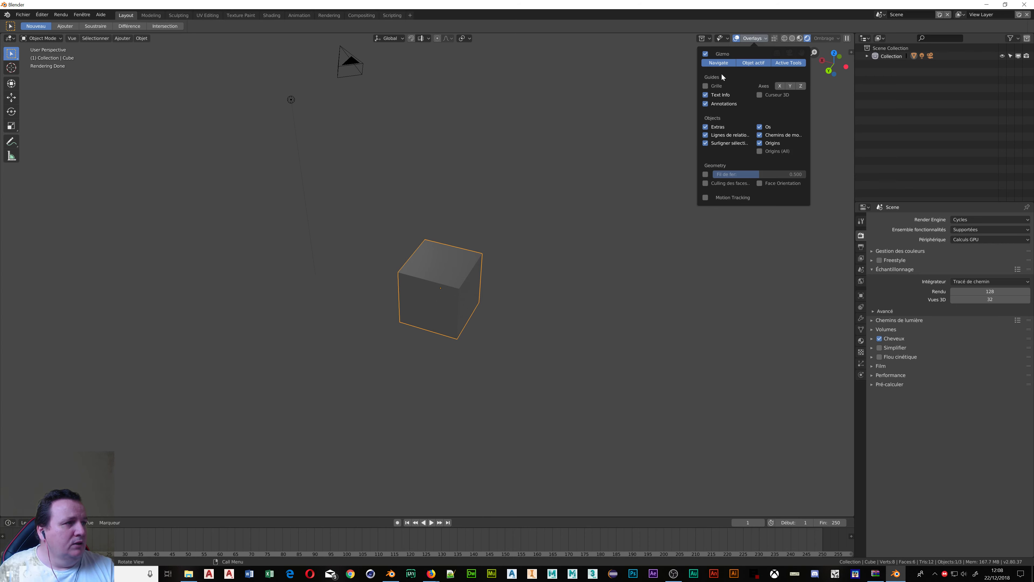
{"action": "left_click", "coordinate": [707, 86]}
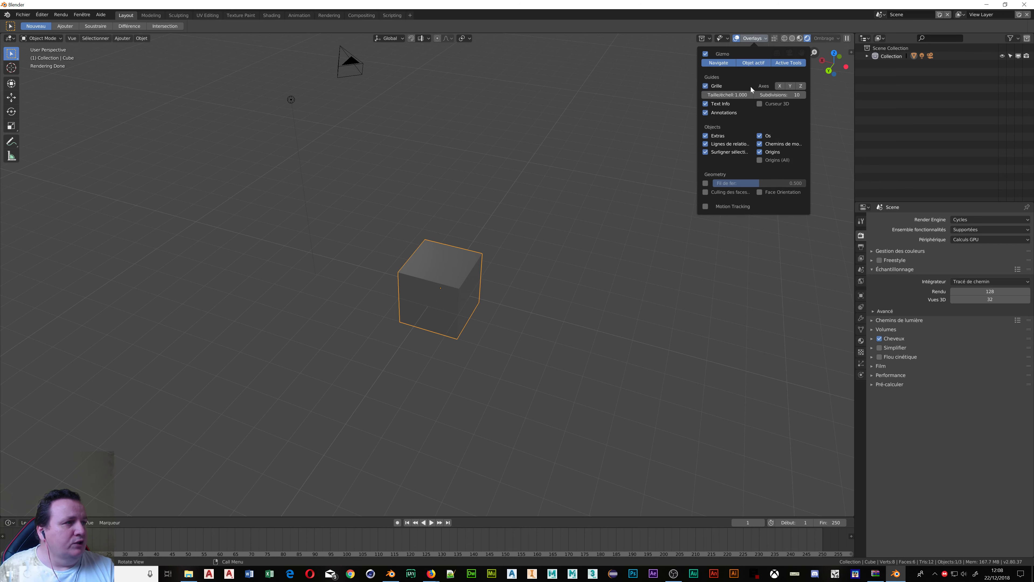
{"action": "left_click", "coordinate": [760, 103]}
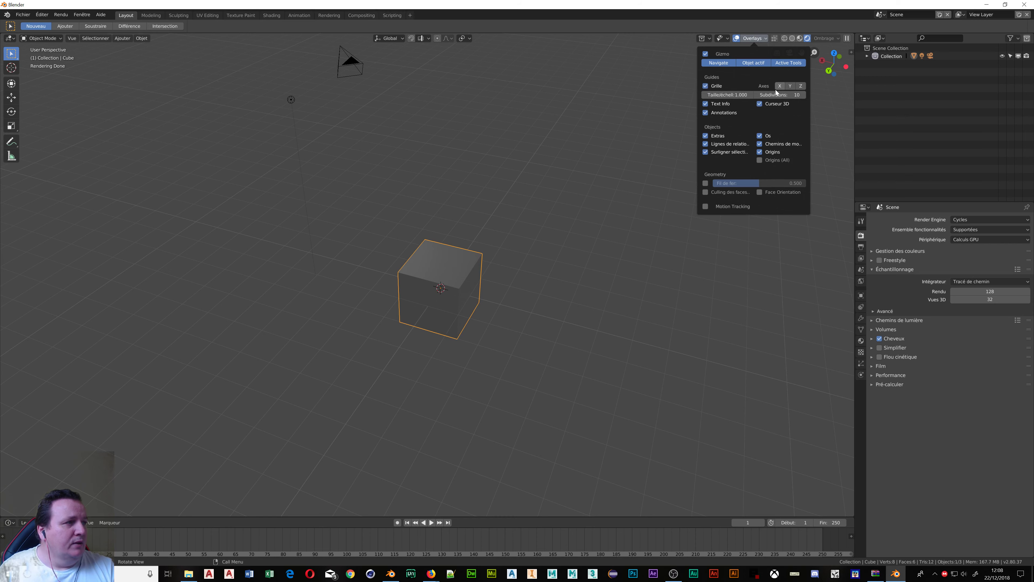
{"action": "left_click", "coordinate": [789, 87]}
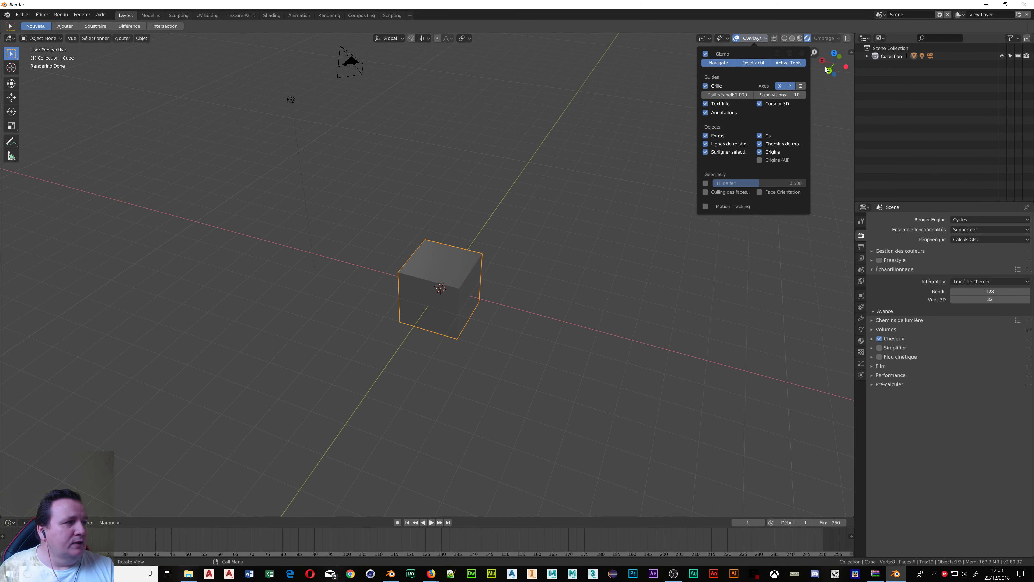
{"action": "left_click", "coordinate": [801, 87]}
Step: Orbit and zoom to a near-frontal view of the cube from above
{"action": "mouse_move", "coordinate": [456, 204]}
{"action": "middle_mouse_down"}
{"action": "mouse_move", "coordinate": [414, 178]}
{"action": "mouse_move", "coordinate": [435, 216]}
{"action": "mouse_move", "coordinate": [553, 310]}
{"action": "mouse_move", "coordinate": [479, 335]}
{"action": "mouse_move", "coordinate": [486, 268]}
{"action": "middle_mouse_up"}
{"action": "scroll", "coordinate": [486, 267], "scroll_direction": "up", "scroll_amount": 1}
{"action": "scroll", "coordinate": [486, 268], "scroll_direction": "up", "scroll_amount": 3}
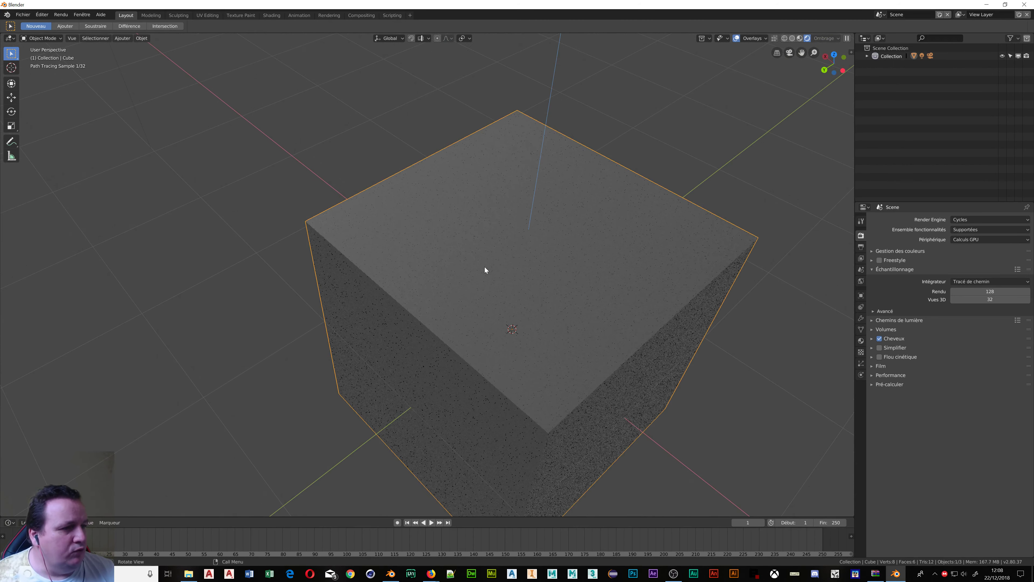
{"action": "mouse_move", "coordinate": [452, 320]}
{"action": "middle_mouse_down"}
{"action": "mouse_move", "coordinate": [399, 298]}
{"action": "mouse_move", "coordinate": [431, 321]}
{"action": "mouse_move", "coordinate": [874, 271]}
{"action": "middle_mouse_up"}
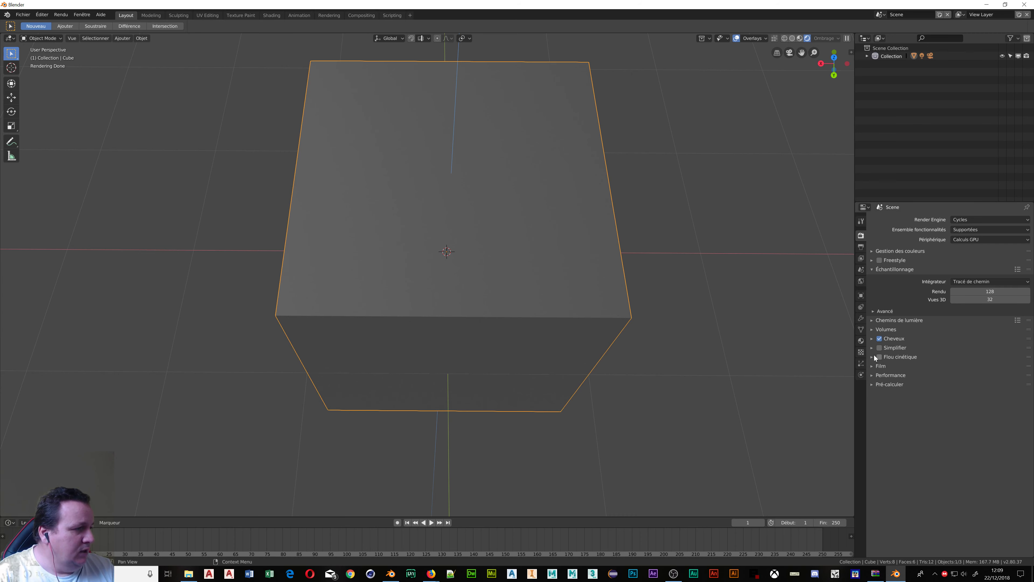
Step: Set the cube material's Base Color to yellow in the Material tab
{"action": "left_click", "coordinate": [861, 341]}
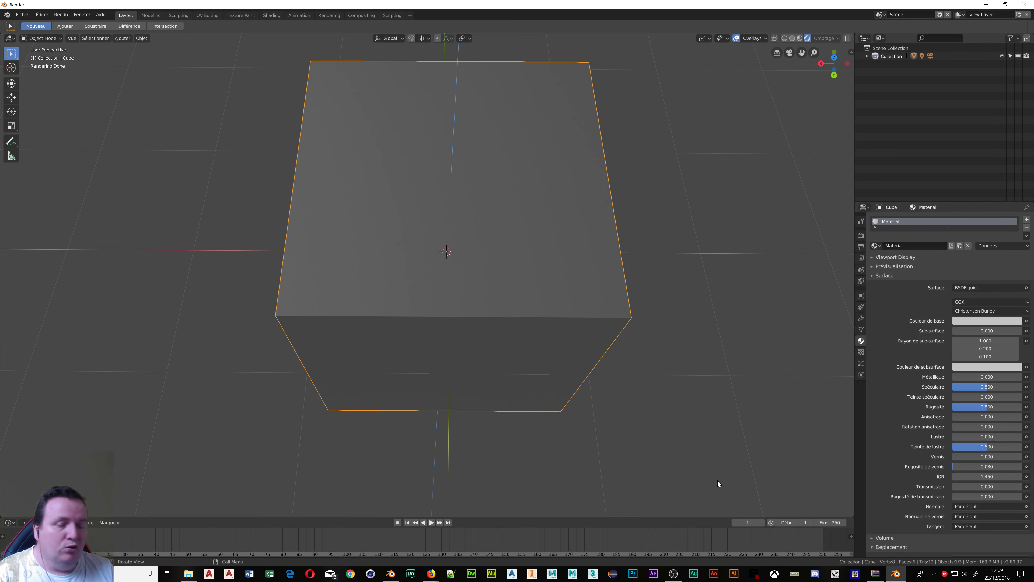
{"action": "mouse_move", "coordinate": [402, 220]}
{"action": "middle_mouse_down"}
{"action": "mouse_move", "coordinate": [384, 202]}
{"action": "mouse_move", "coordinate": [639, 232]}
{"action": "middle_mouse_up"}
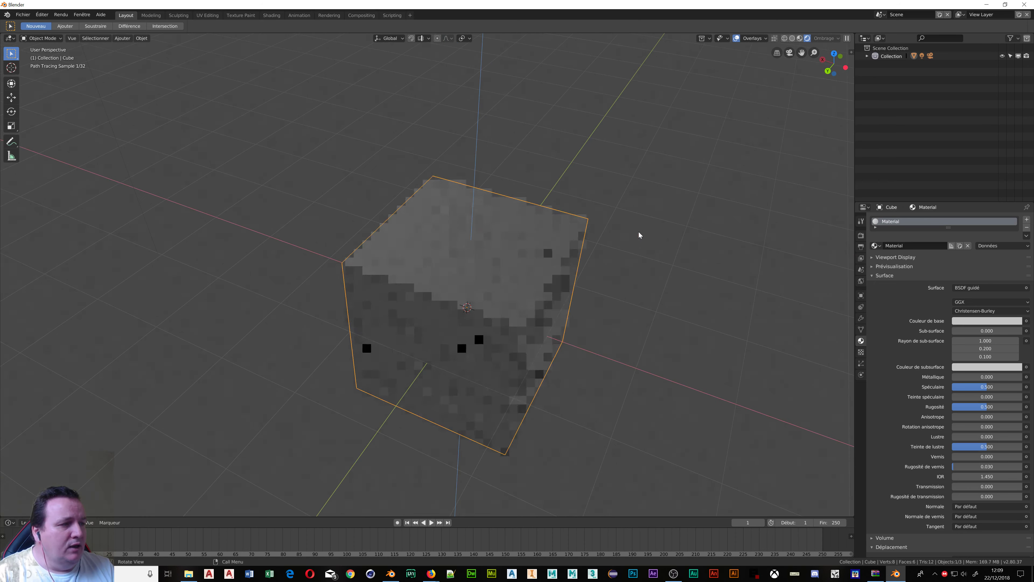
{"action": "left_click", "coordinate": [992, 322]}
{"action": "left_click_drag", "start_coordinate": [988, 218], "coordinate": [955, 232]}
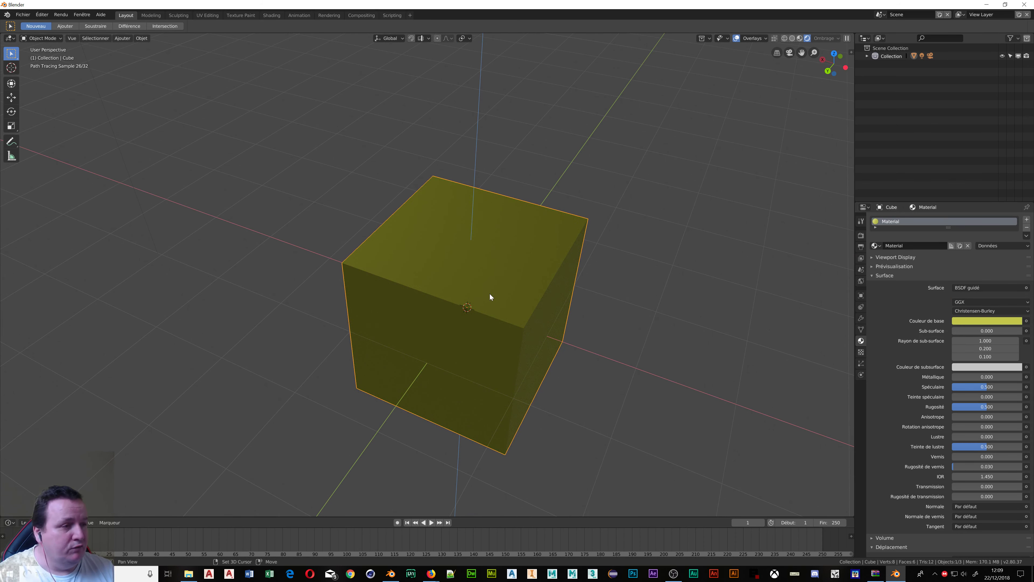
{"action": "key", "text": "shift+a"}
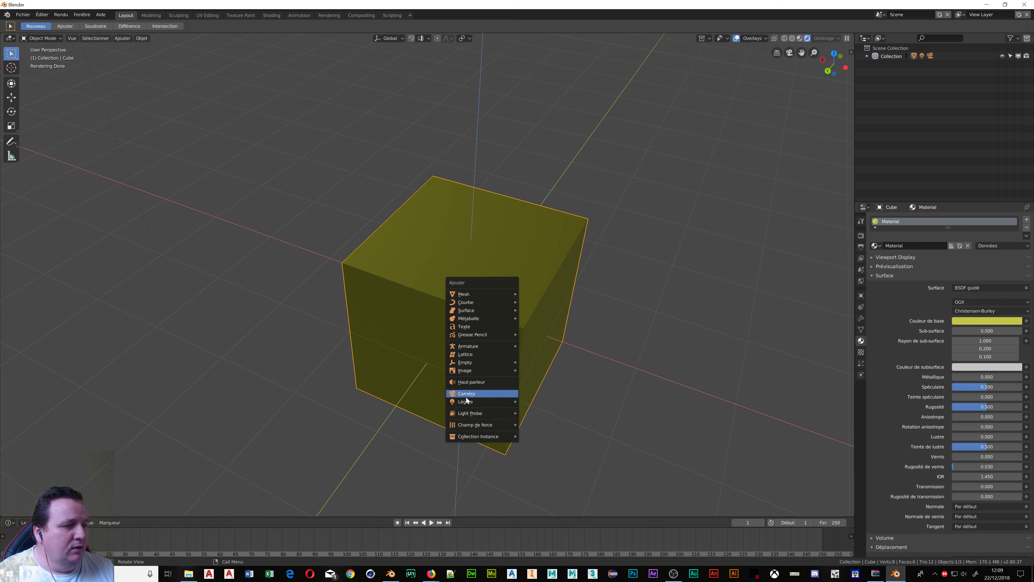
{"action": "mouse_move", "coordinate": [481, 402]}
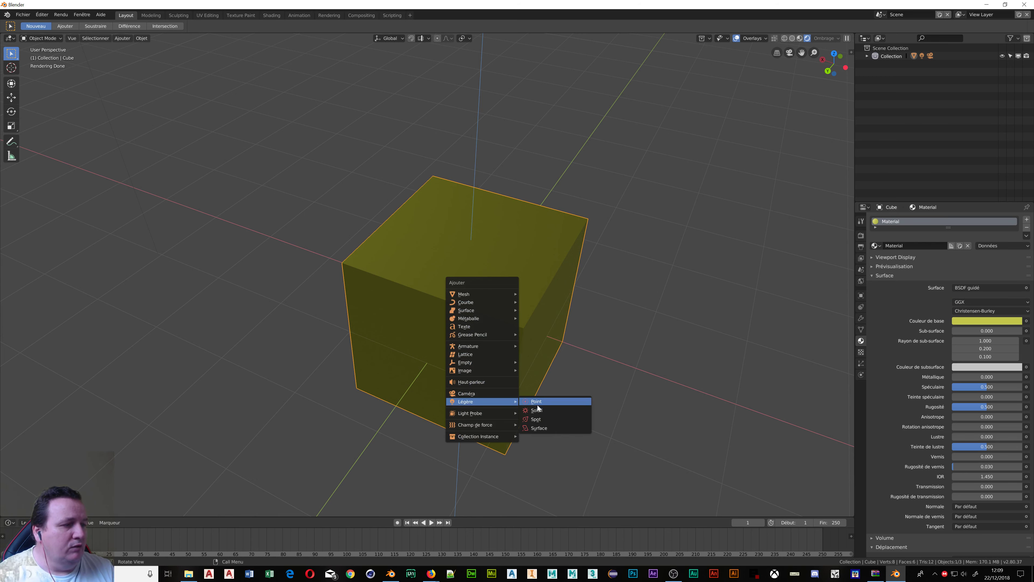
Step: Add a point light and raise it along Z high above the yellow cube
{"action": "left_click", "coordinate": [540, 403]}
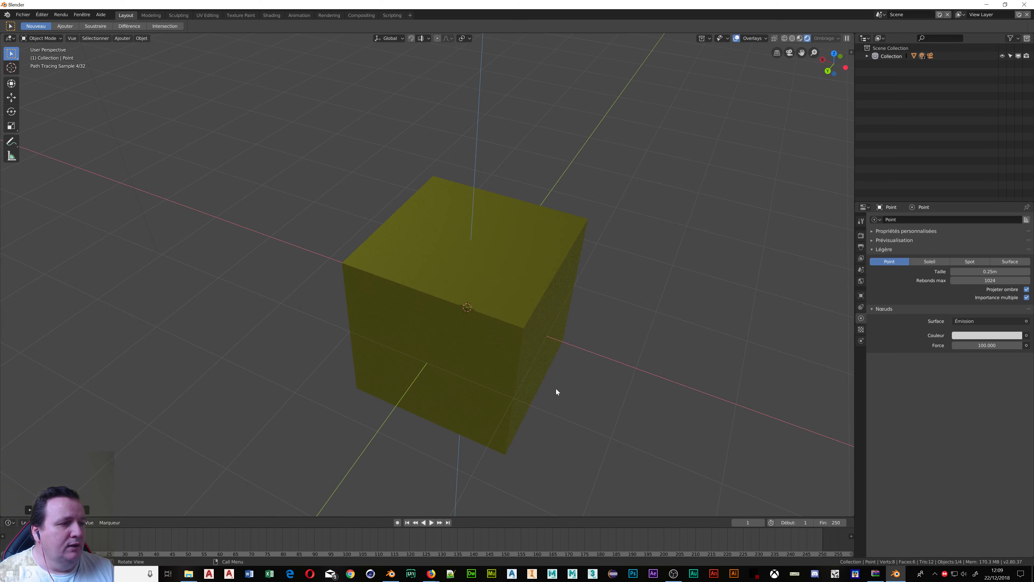
{"action": "key", "text": "g"}
{"action": "key", "text": "z"}
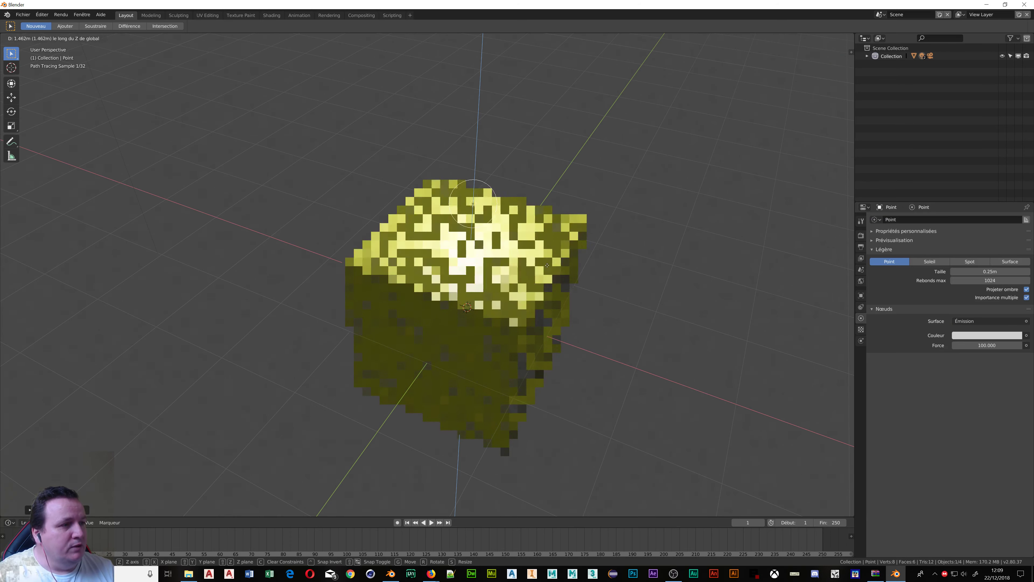
{"action": "left_click", "coordinate": [529, 163]}
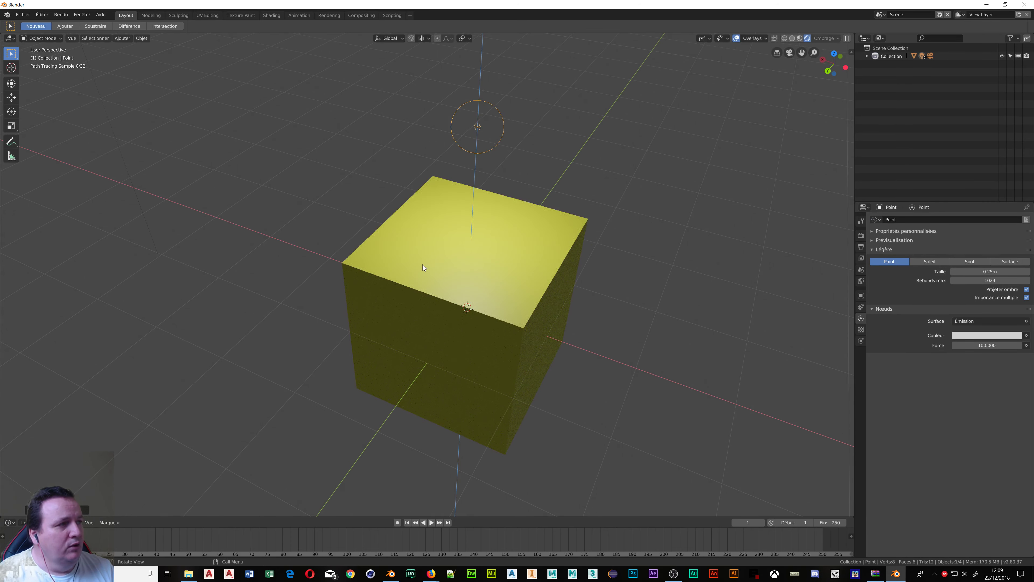
{"action": "mouse_move", "coordinate": [422, 267]}
{"action": "middle_mouse_down"}
{"action": "mouse_move", "coordinate": [477, 273]}
{"action": "mouse_move", "coordinate": [505, 256]}
{"action": "mouse_move", "coordinate": [524, 277]}
{"action": "middle_mouse_up"}
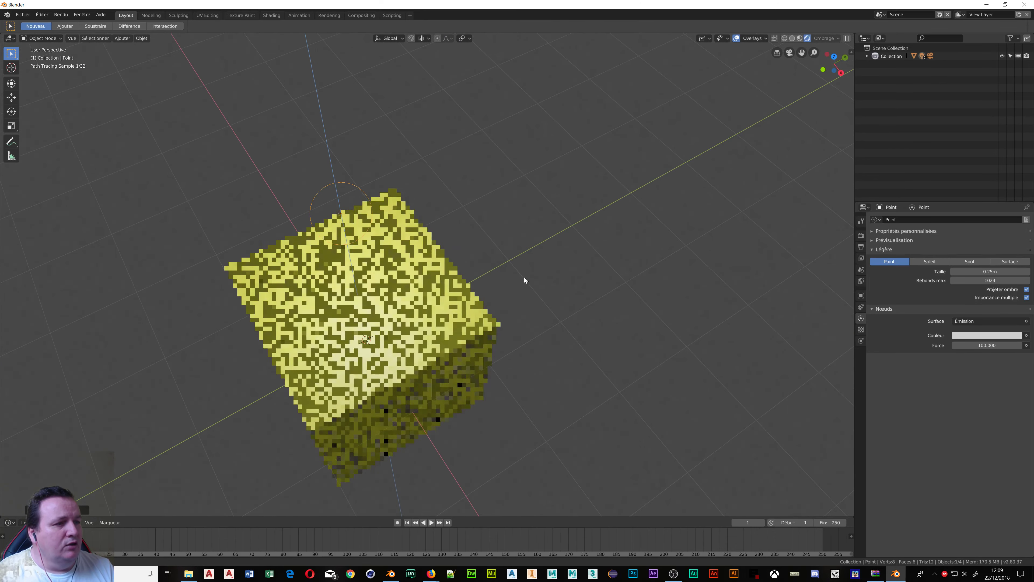
{"action": "mouse_move", "coordinate": [386, 299]}
{"action": "middle_mouse_down"}
{"action": "mouse_move", "coordinate": [395, 295]}
{"action": "mouse_move", "coordinate": [388, 316]}
{"action": "mouse_move", "coordinate": [444, 268]}
{"action": "mouse_move", "coordinate": [448, 295]}
{"action": "mouse_move", "coordinate": [414, 302]}
{"action": "mouse_move", "coordinate": [401, 332]}
{"action": "middle_mouse_up"}
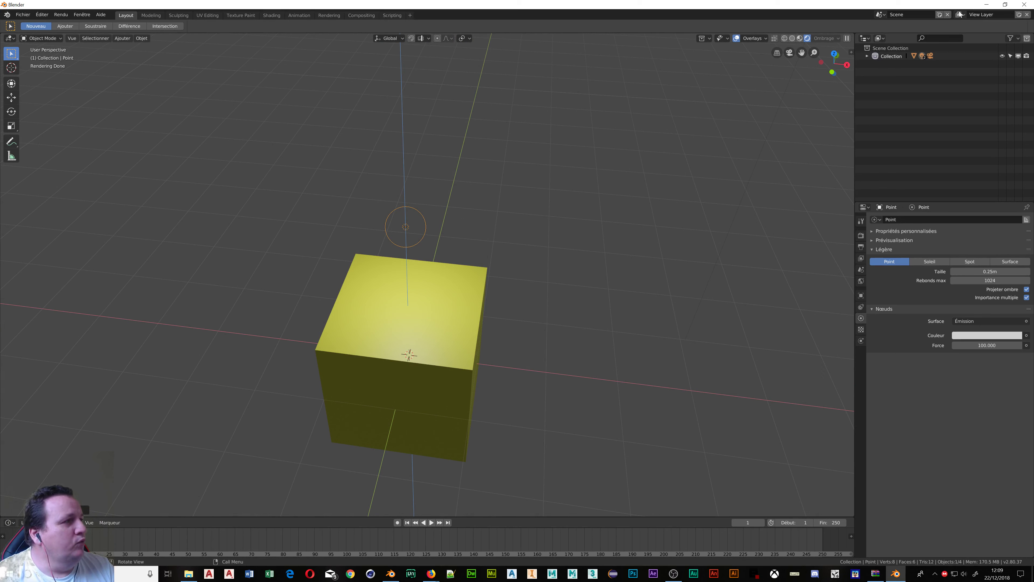
Step: Switch to Material Preview shading and orbit and zoom around the yellow cube
{"action": "left_click", "coordinate": [802, 38]}
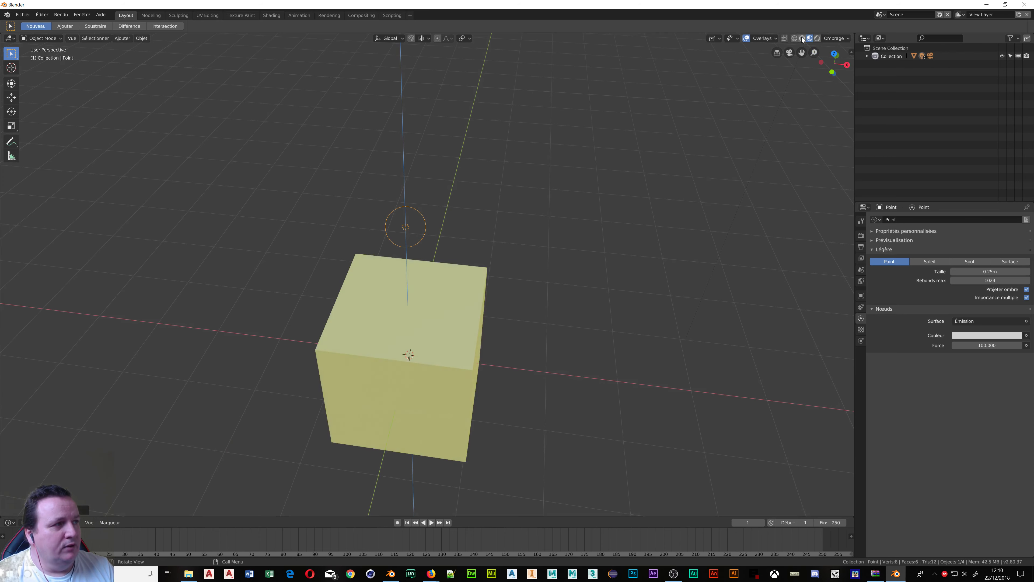
{"action": "middle_click_drag", "start_coordinate": [509, 309], "coordinate": [450, 387]}
{"action": "mouse_move", "coordinate": [388, 367]}
{"action": "middle_mouse_down"}
{"action": "mouse_move", "coordinate": [446, 354]}
{"action": "mouse_move", "coordinate": [449, 383]}
{"action": "mouse_move", "coordinate": [470, 398]}
{"action": "mouse_move", "coordinate": [521, 399]}
{"action": "middle_mouse_up"}
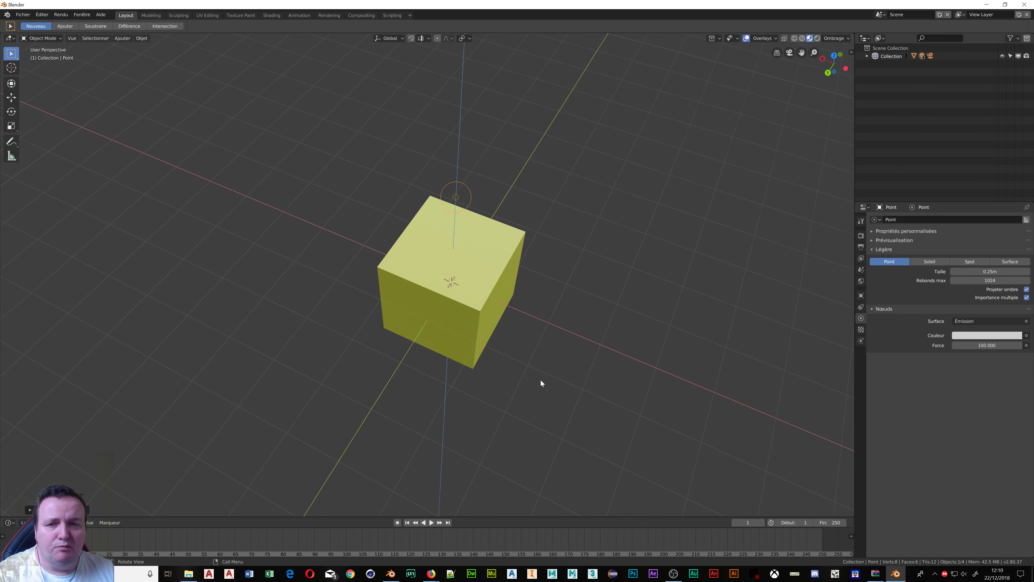
{"action": "scroll", "coordinate": [540, 380], "scroll_direction": "up", "scroll_amount": 1}
{"action": "scroll", "coordinate": [523, 335], "scroll_direction": "up", "scroll_amount": 3}
{"action": "scroll", "coordinate": [506, 316], "scroll_direction": "up", "scroll_amount": 2}
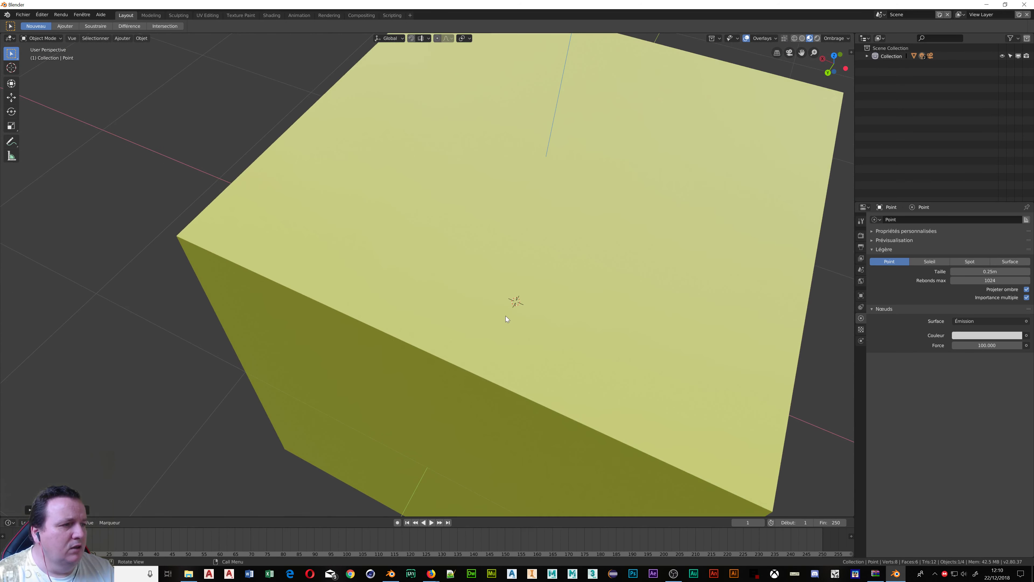
{"action": "mouse_move", "coordinate": [506, 316]}
{"action": "middle_mouse_down"}
{"action": "mouse_move", "coordinate": [563, 337]}
{"action": "mouse_move", "coordinate": [576, 316]}
{"action": "mouse_move", "coordinate": [562, 305]}
{"action": "middle_mouse_up"}
{"action": "scroll", "coordinate": [562, 306], "scroll_direction": "down", "scroll_amount": 3}
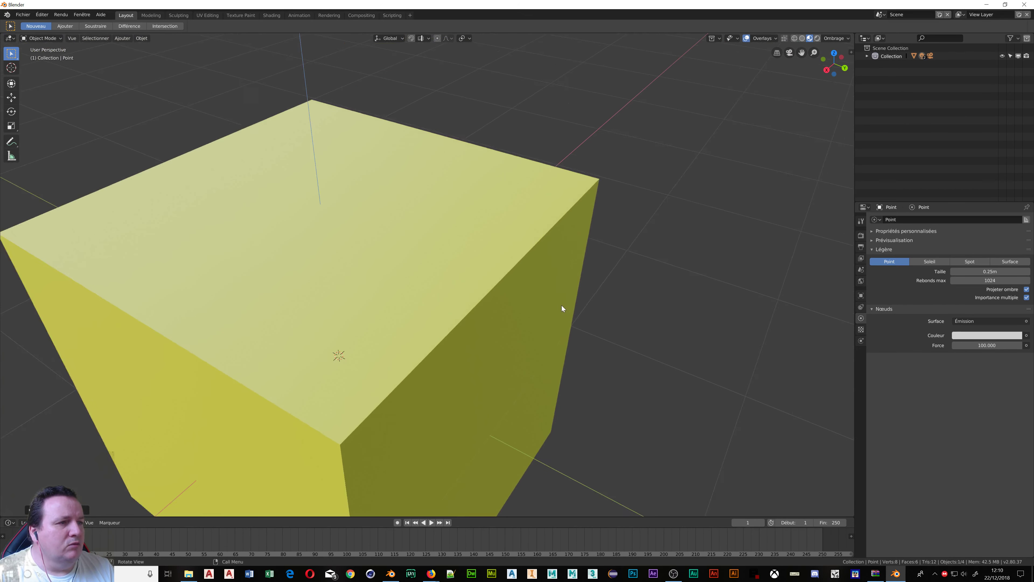
{"action": "scroll", "coordinate": [562, 306], "scroll_direction": "down", "scroll_amount": 3}
{"action": "scroll", "coordinate": [562, 305], "scroll_direction": "down", "scroll_amount": 3}
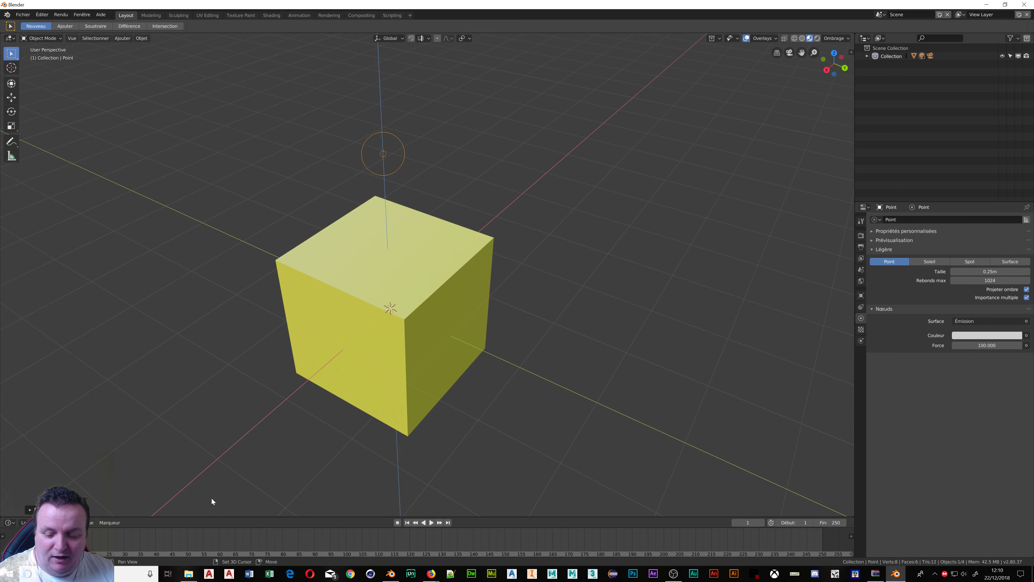
Step: Add a UV sphere and move it along Z and Y to sit beside the cube
{"action": "key", "text": "shift+a"}
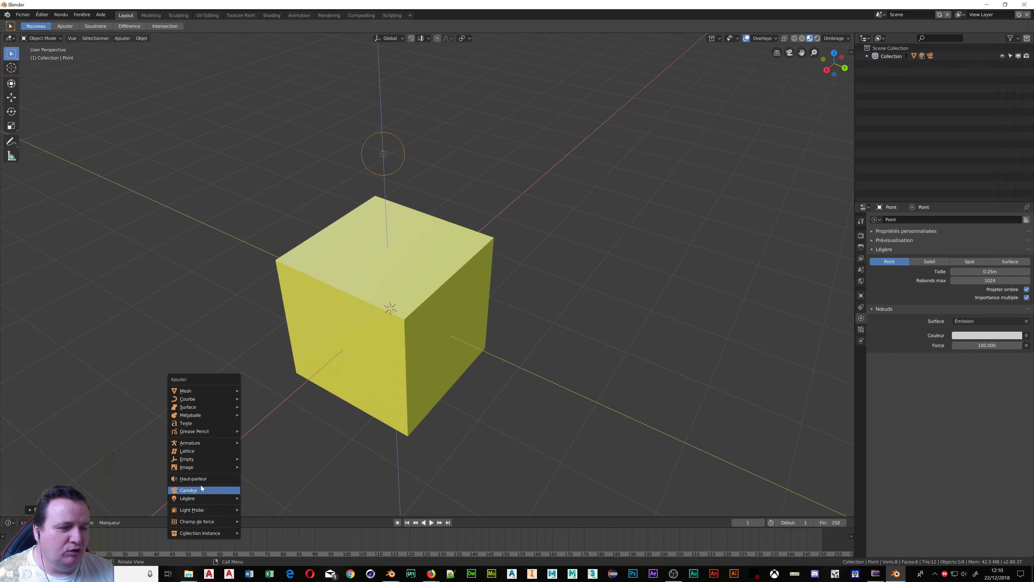
{"action": "mouse_move", "coordinate": [186, 391]}
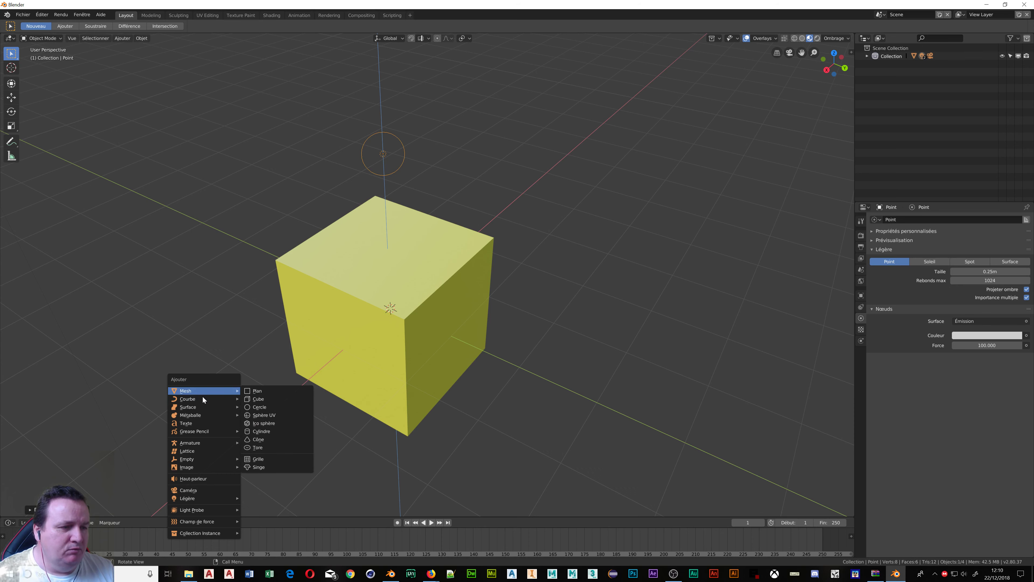
{"action": "left_click", "coordinate": [265, 415]}
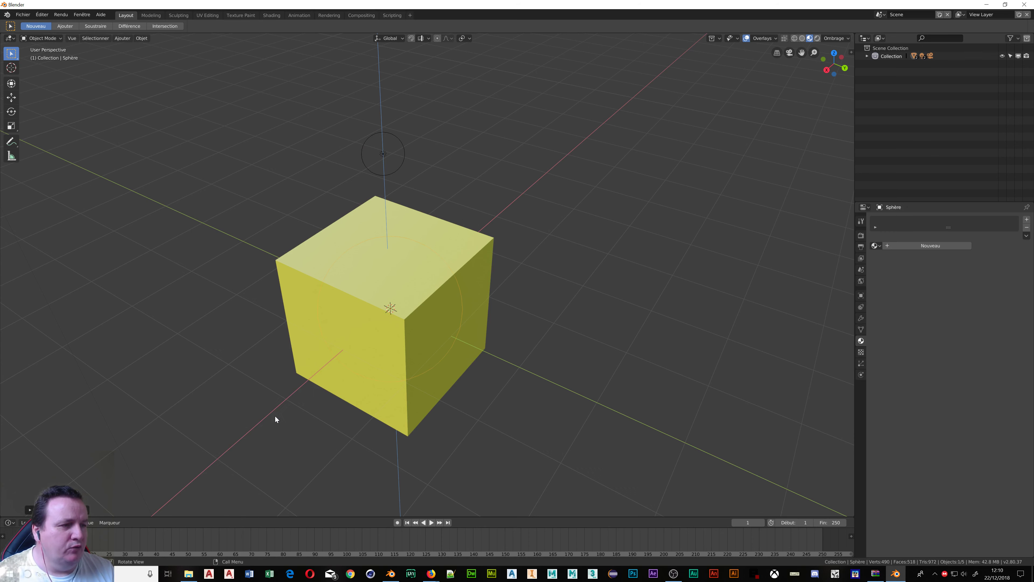
{"action": "key", "text": "g"}
{"action": "key", "text": "z"}
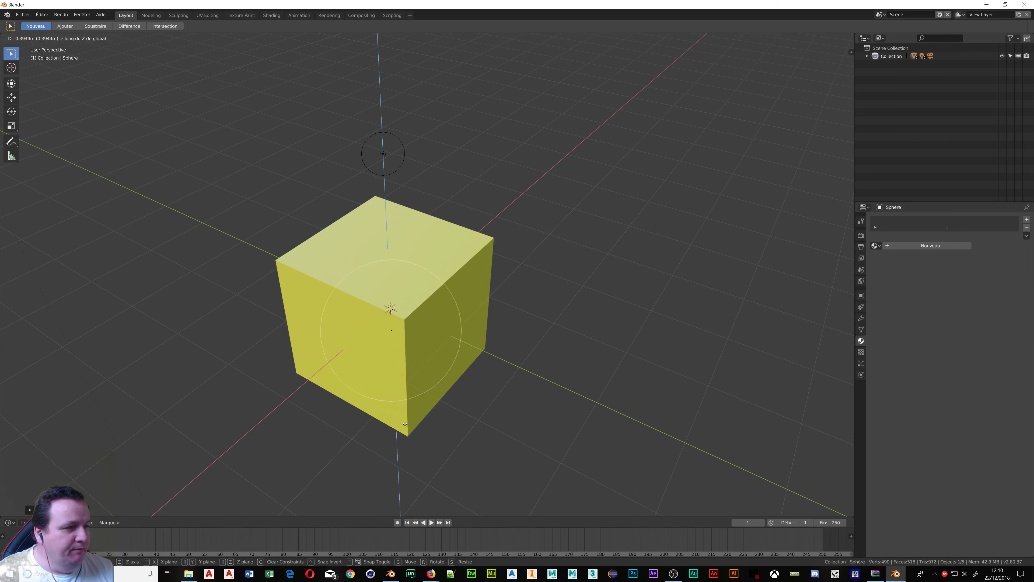
{"action": "left_click_drag", "start_coordinate": [480, 449], "coordinate": [436, 405]}
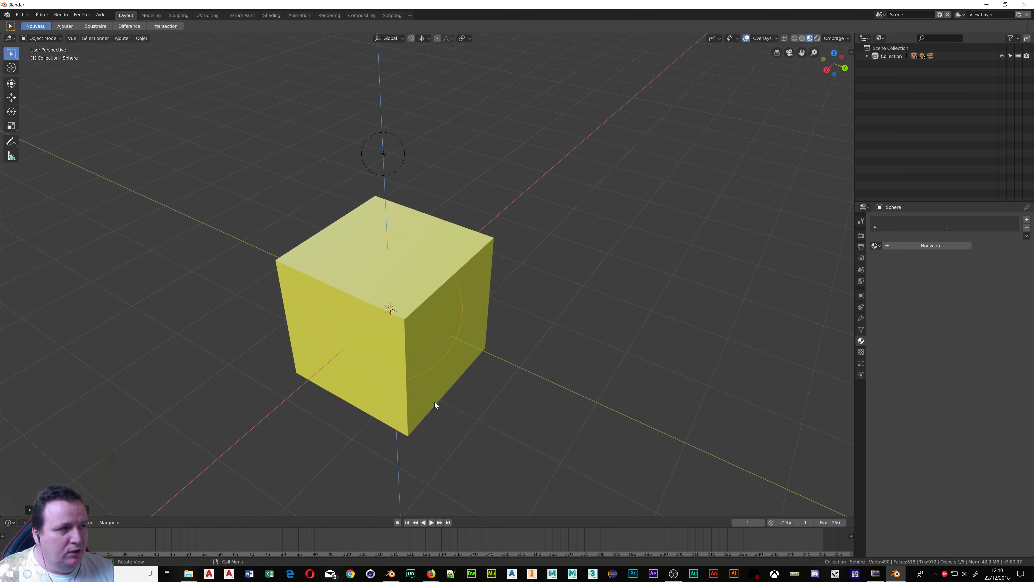
{"action": "key", "text": "g"}
{"action": "key", "text": "y"}
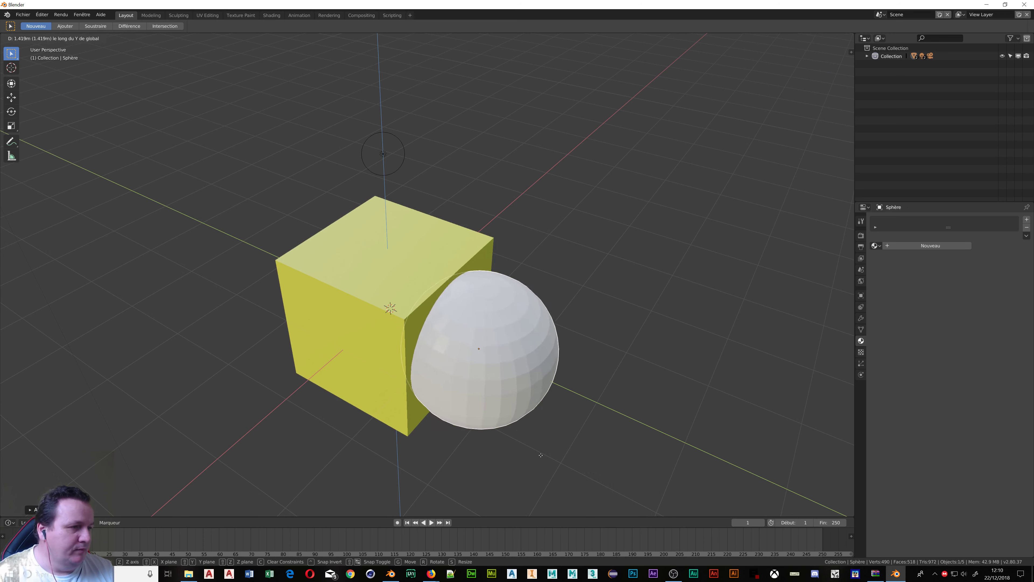
{"action": "left_click", "coordinate": [570, 472]}
Step: Orbit to face the cube and sphere and switch to Rendered shading
{"action": "mouse_move", "coordinate": [436, 385]}
{"action": "middle_mouse_down"}
{"action": "mouse_move", "coordinate": [455, 370]}
{"action": "mouse_move", "coordinate": [433, 346]}
{"action": "mouse_move", "coordinate": [727, 3]}
{"action": "middle_mouse_up"}
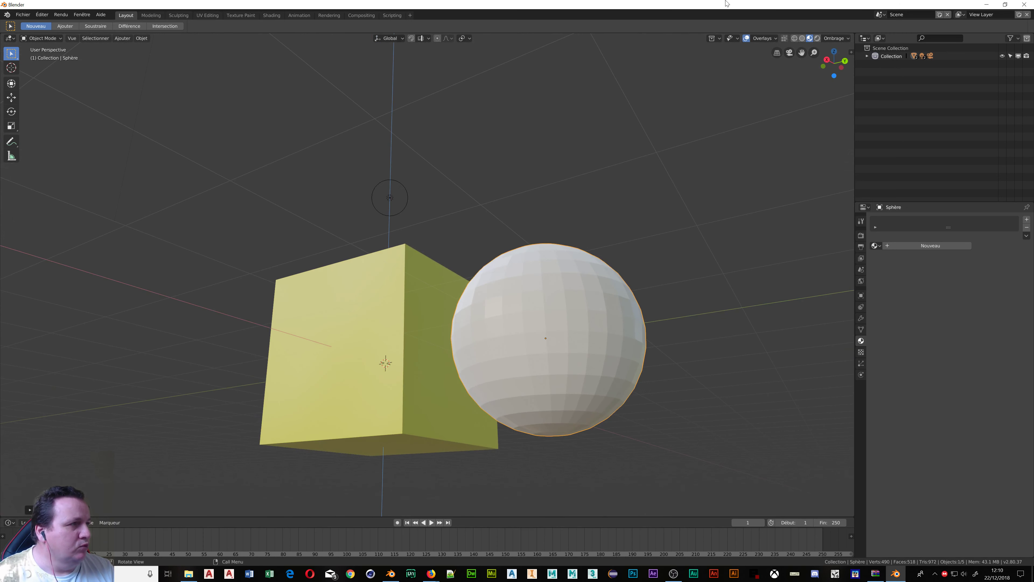
{"action": "left_click", "coordinate": [816, 41]}
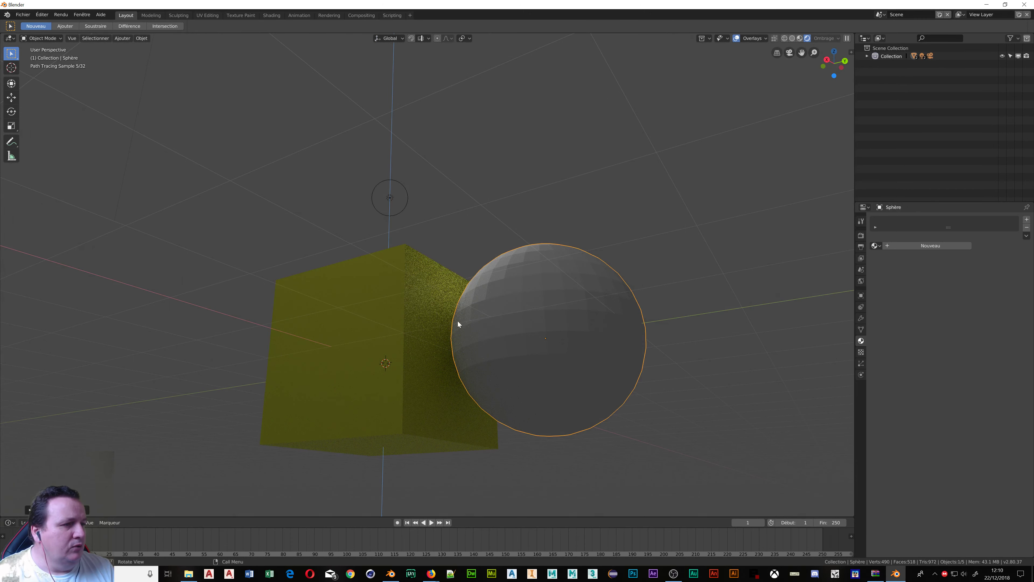
{"action": "middle_click_drag", "start_coordinate": [457, 321], "coordinate": [419, 373]}
{"action": "scroll", "coordinate": [427, 339], "scroll_direction": "up", "scroll_amount": 1}
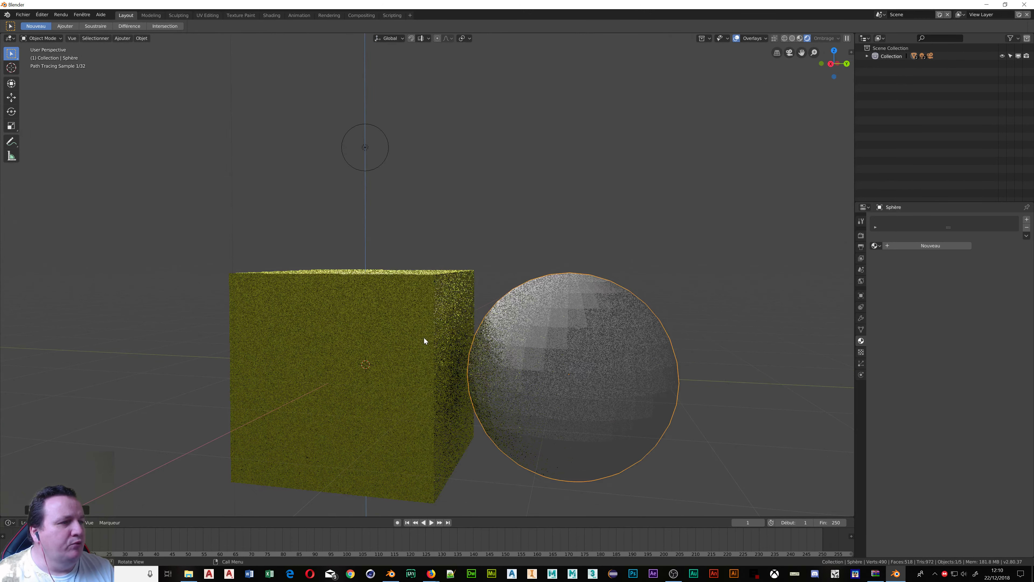
{"action": "scroll", "coordinate": [424, 337], "scroll_direction": "up", "scroll_amount": 1}
{"action": "scroll", "coordinate": [411, 351], "scroll_direction": "down", "scroll_amount": 2}
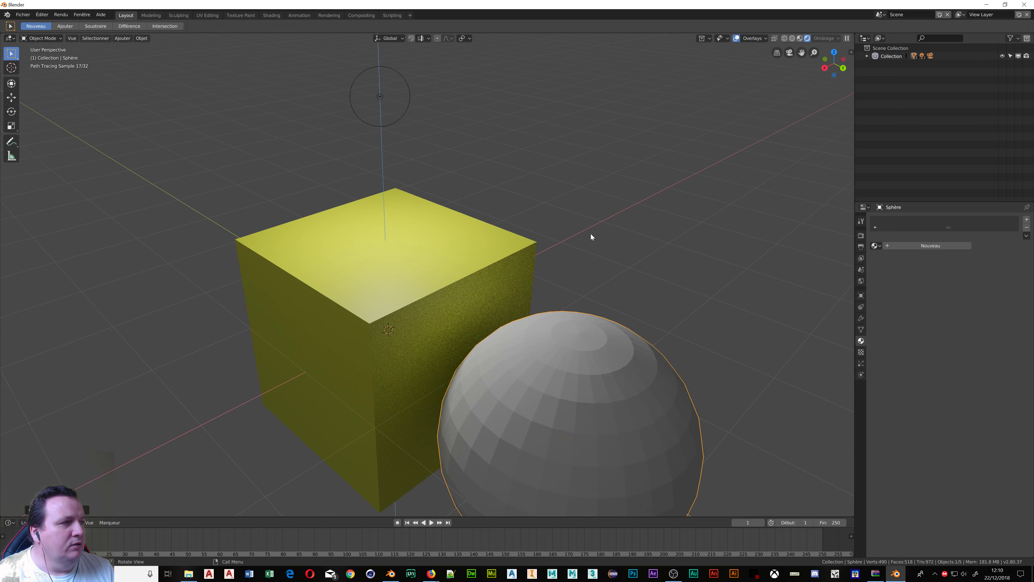
Step: Return to Material Preview and enable Scene Lights in the viewport shading options
{"action": "left_click", "coordinate": [800, 38]}
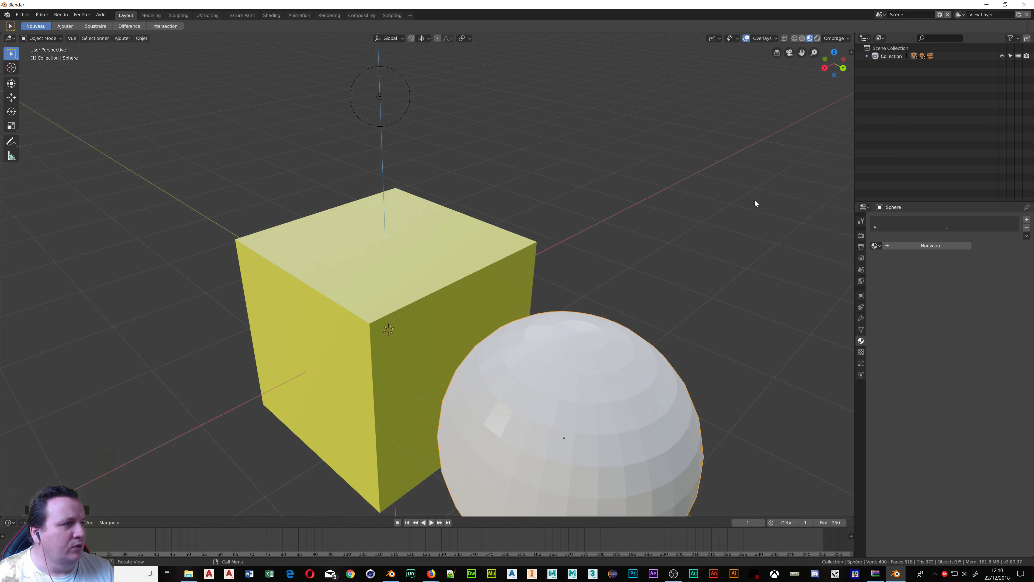
{"action": "scroll", "coordinate": [717, 230], "scroll_direction": "down", "scroll_amount": 2}
{"action": "mouse_move", "coordinate": [679, 259]}
{"action": "middle_mouse_down"}
{"action": "mouse_move", "coordinate": [551, 352]}
{"action": "mouse_move", "coordinate": [634, 307]}
{"action": "mouse_move", "coordinate": [534, 331]}
{"action": "mouse_move", "coordinate": [561, 346]}
{"action": "middle_mouse_up"}
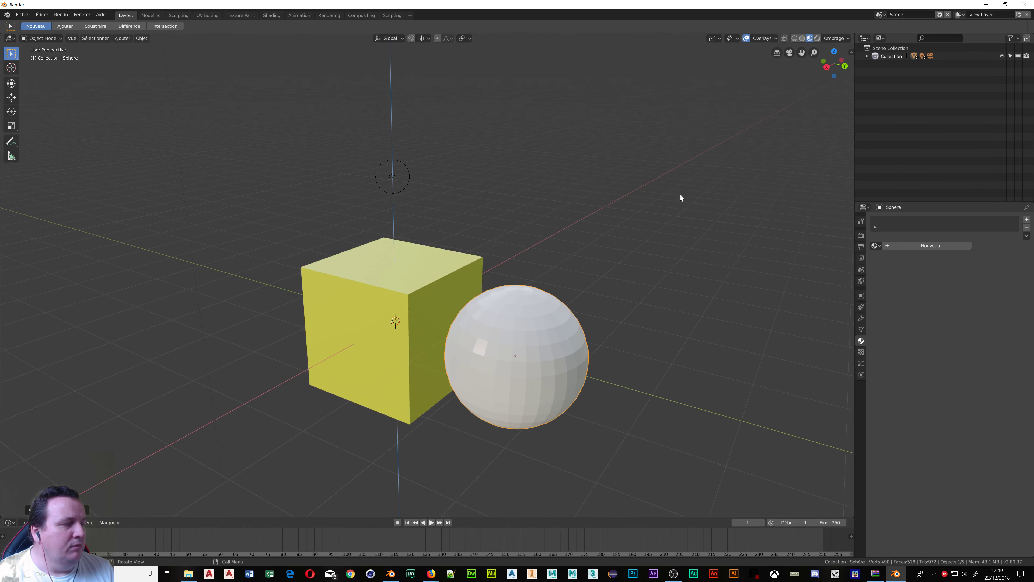
{"action": "left_click", "coordinate": [843, 39]}
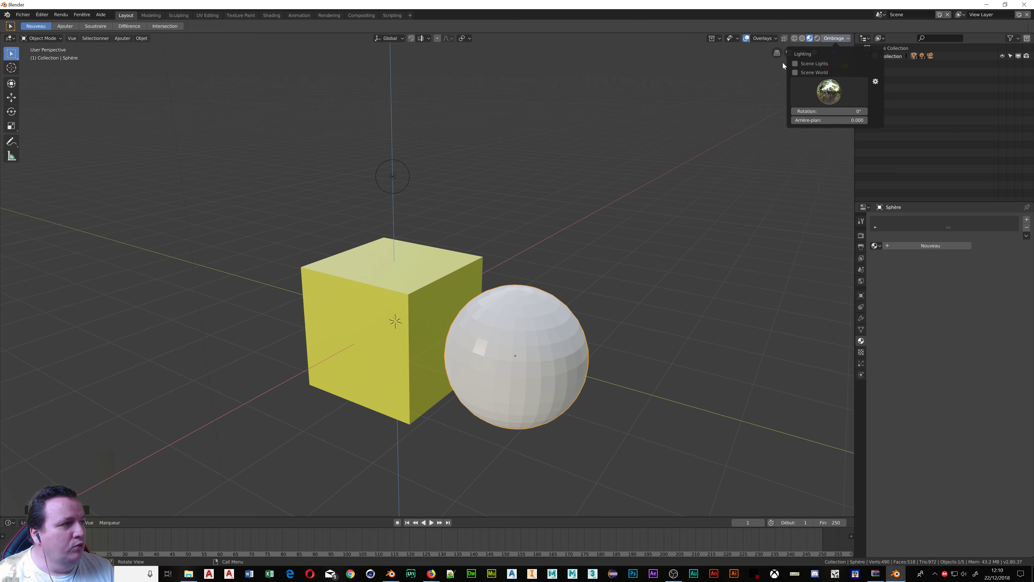
{"action": "left_click", "coordinate": [795, 64]}
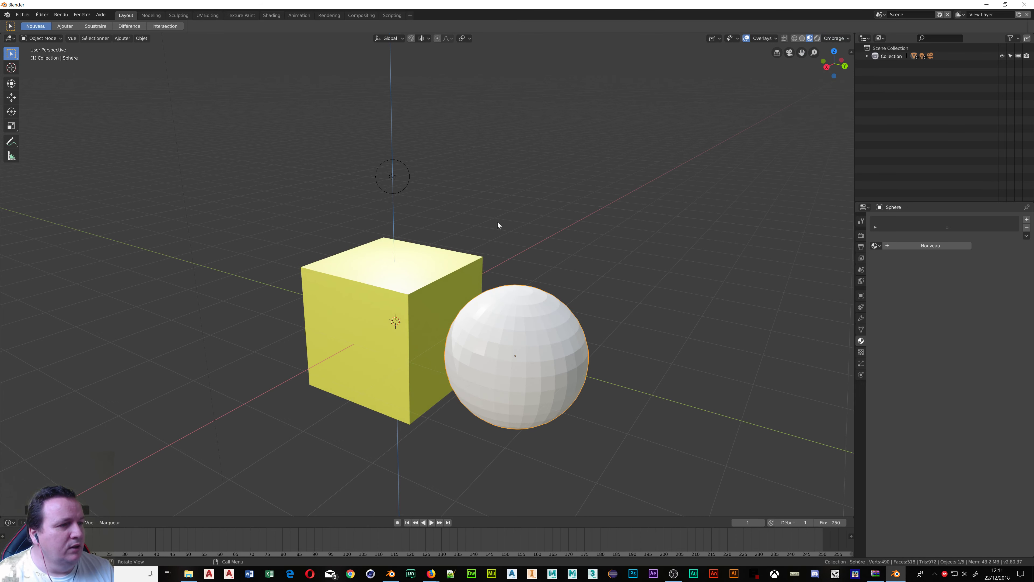
{"action": "mouse_move", "coordinate": [498, 222]}
{"action": "middle_mouse_down"}
{"action": "mouse_move", "coordinate": [472, 229]}
{"action": "mouse_move", "coordinate": [452, 257]}
{"action": "middle_mouse_up"}
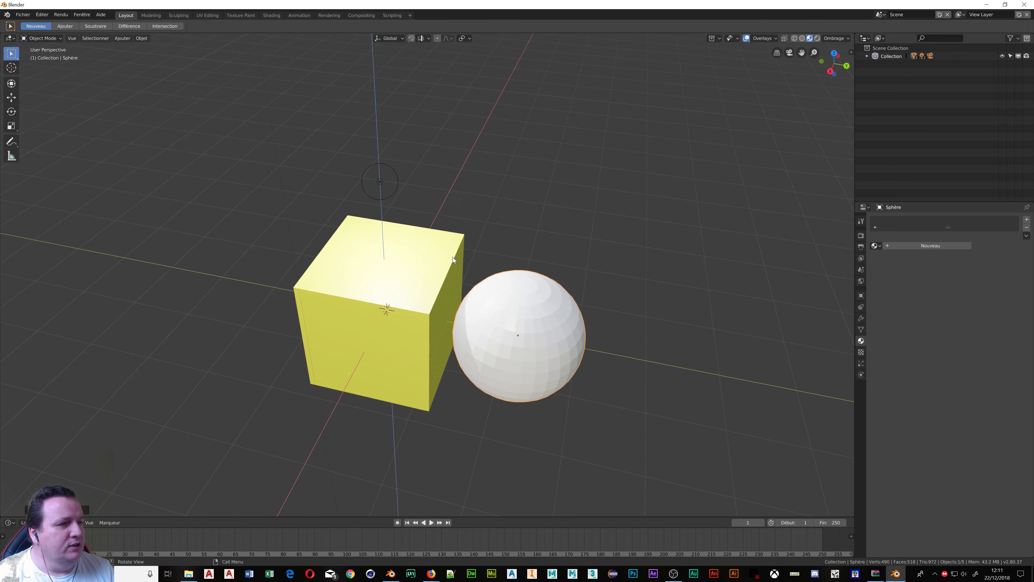
Step: Move the point light along the X axis to a new spot above the cube
{"action": "left_click", "coordinate": [393, 167]}
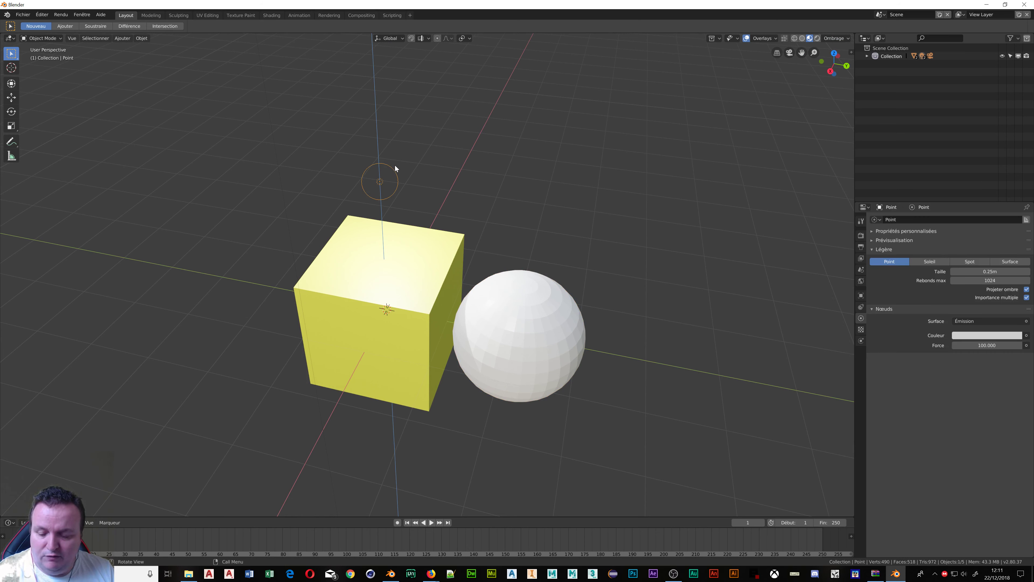
{"action": "key", "text": "g"}
{"action": "key", "text": "x"}
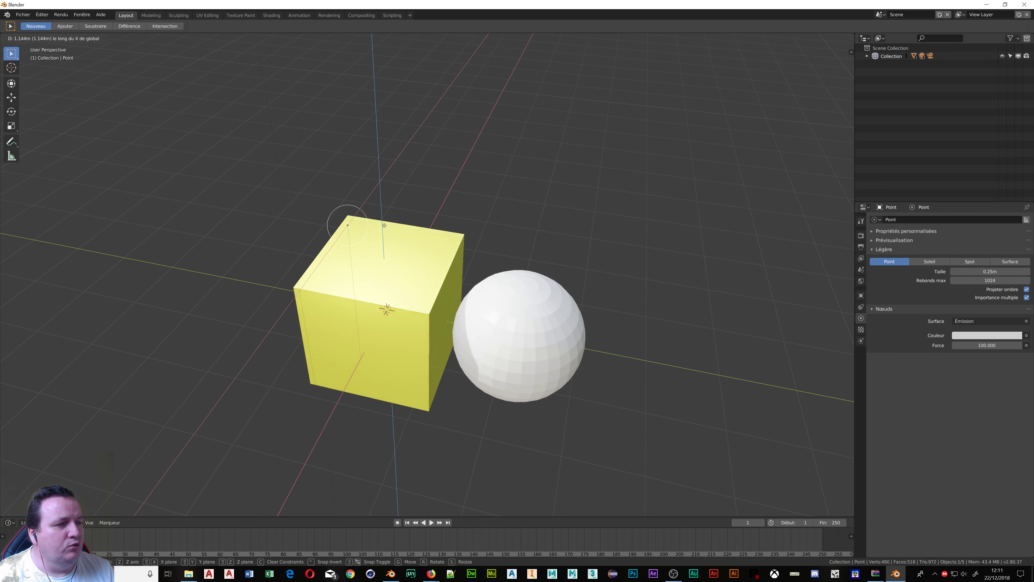
{"action": "left_click", "coordinate": [377, 243]}
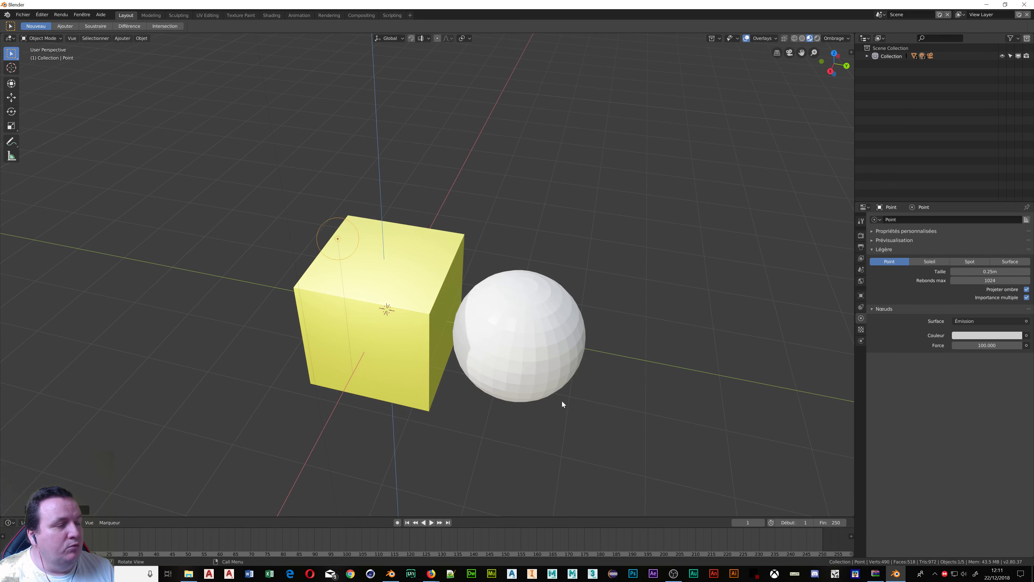
Step: Check the lighting in Rendered shading, try another X move, then return to material preview
{"action": "left_click", "coordinate": [817, 39]}
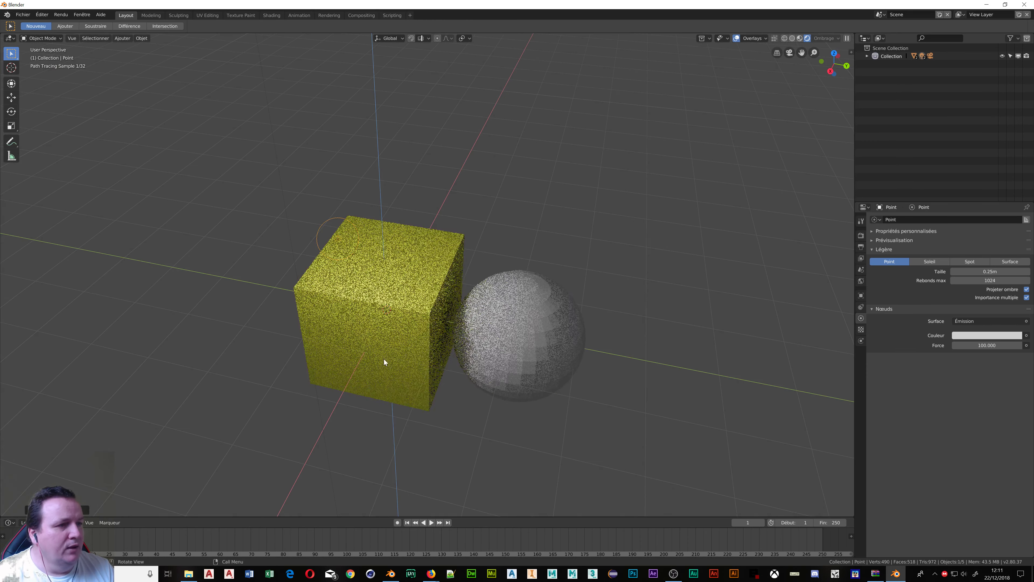
{"action": "key", "text": "g"}
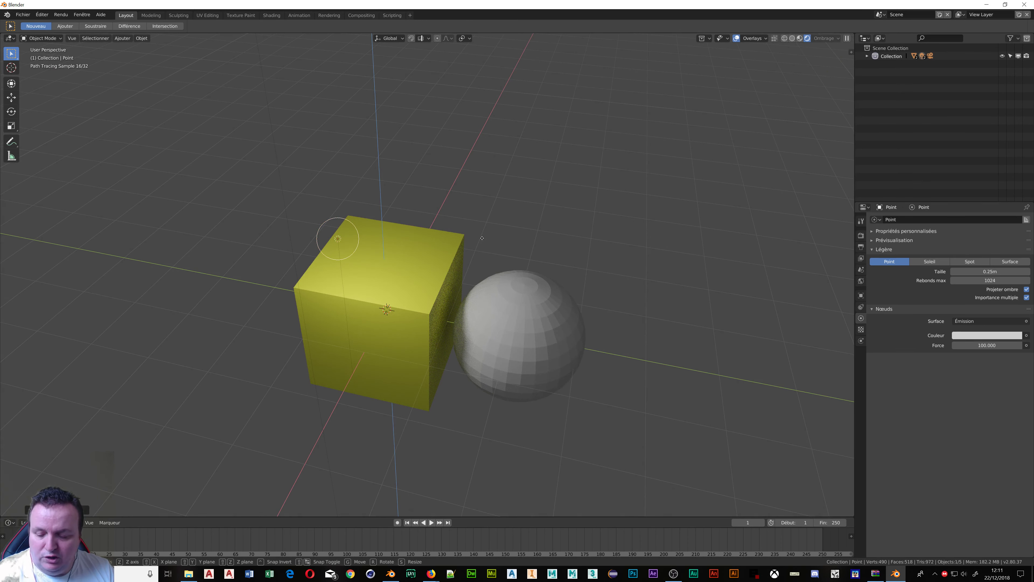
{"action": "key", "text": "x"}
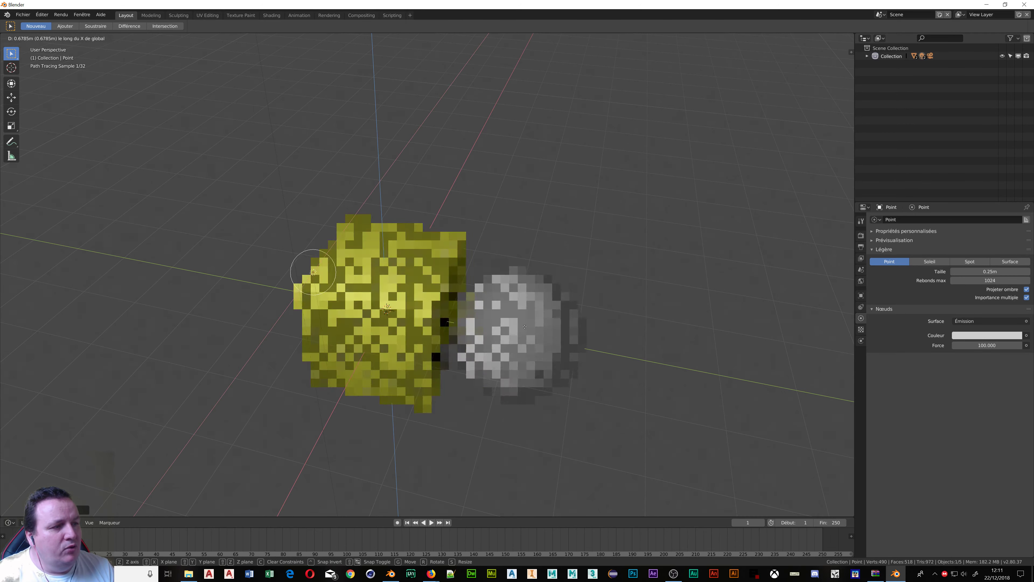
{"action": "key", "text": "Escape"}
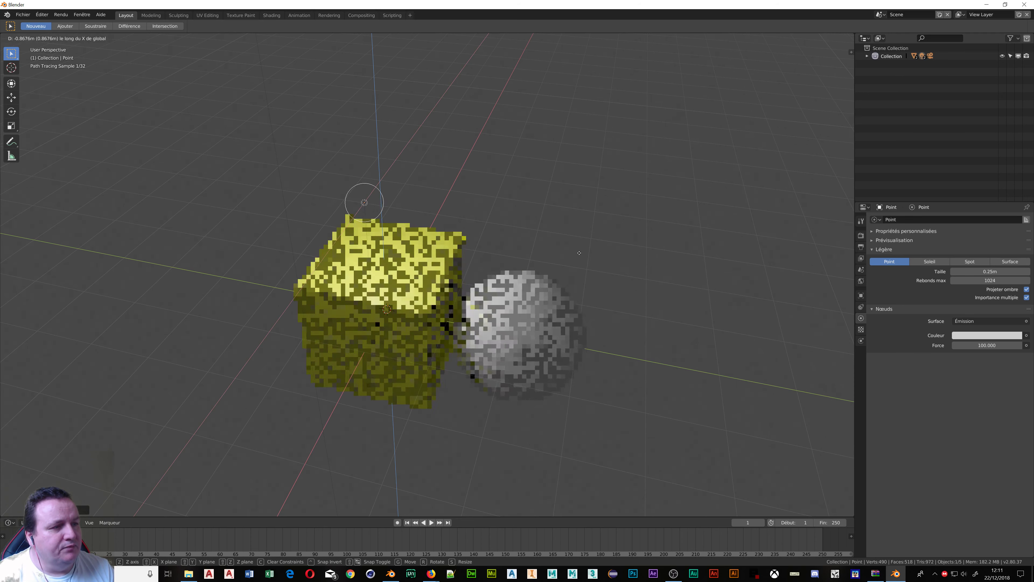
{"action": "left_click", "coordinate": [801, 38]}
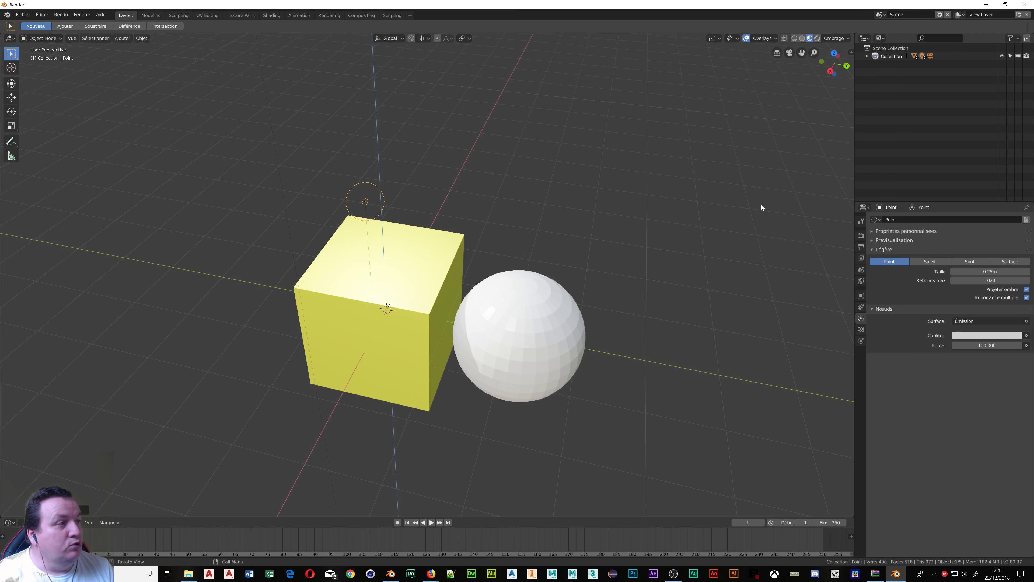
Step: Light the viewport preview with the scene world and orbit to a lower angle
{"action": "left_click", "coordinate": [833, 37]}
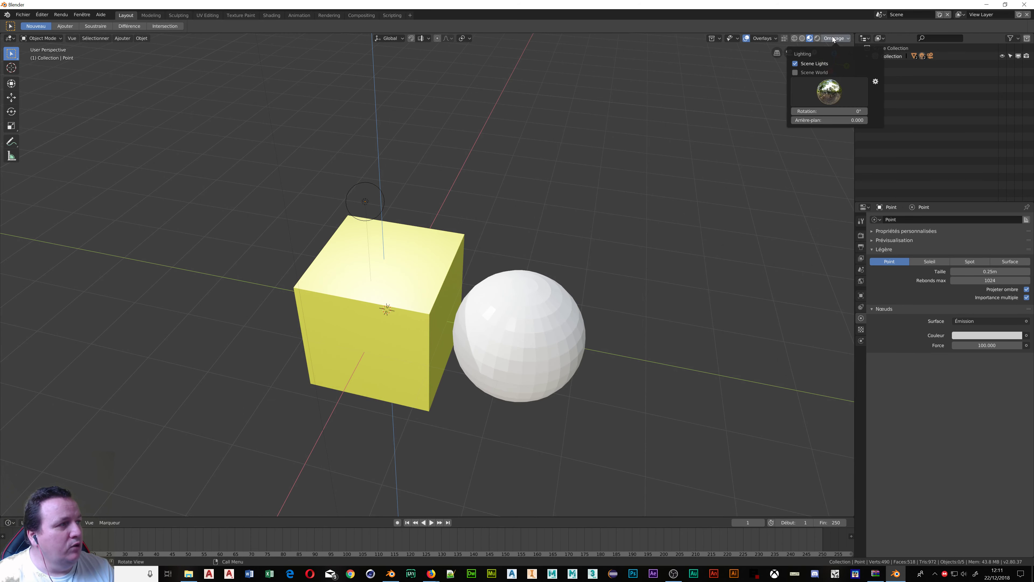
{"action": "left_click", "coordinate": [796, 72]}
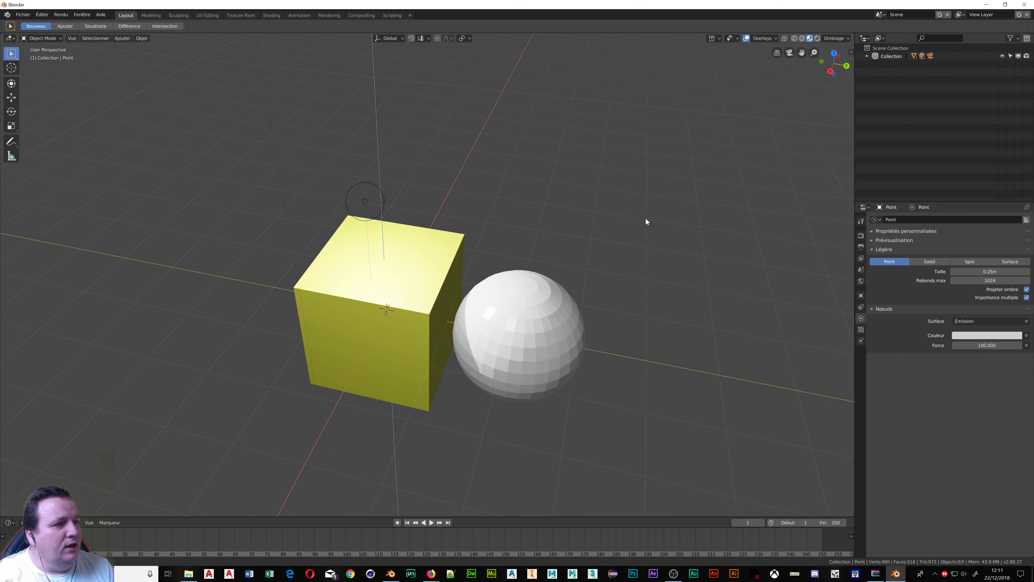
{"action": "mouse_move", "coordinate": [646, 219]}
{"action": "middle_mouse_down"}
{"action": "mouse_move", "coordinate": [642, 184]}
{"action": "mouse_move", "coordinate": [637, 231]}
{"action": "middle_mouse_up"}
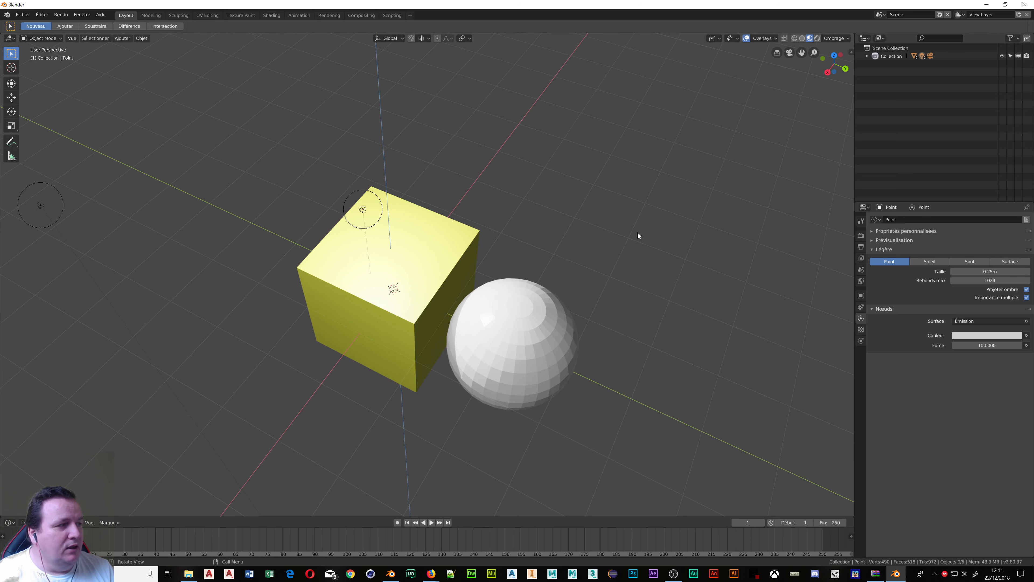
Step: Turn on Use Nodes for the world surface and bring up its Color input options
{"action": "left_click", "coordinate": [859, 282]}
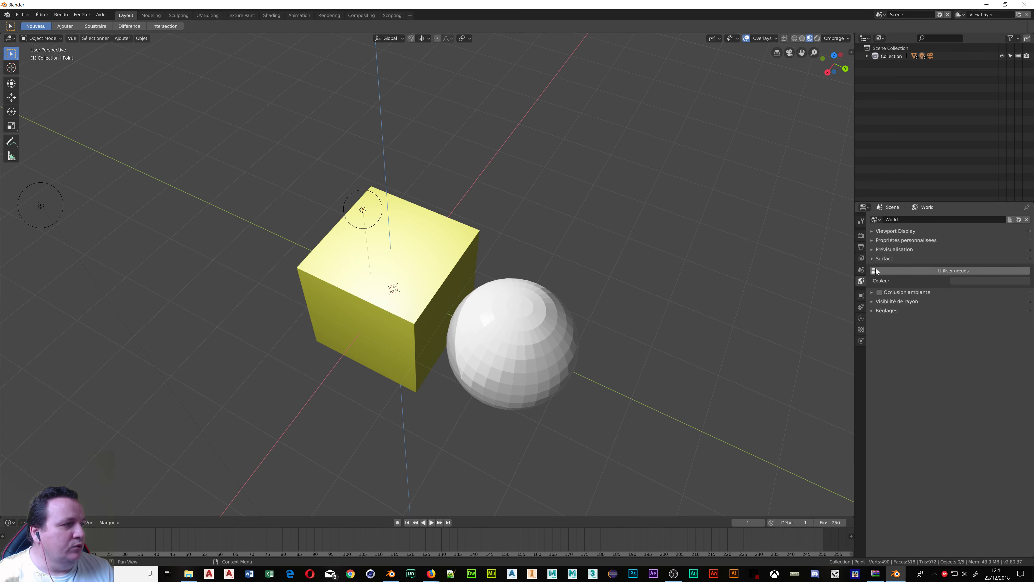
{"action": "left_click", "coordinate": [876, 271]}
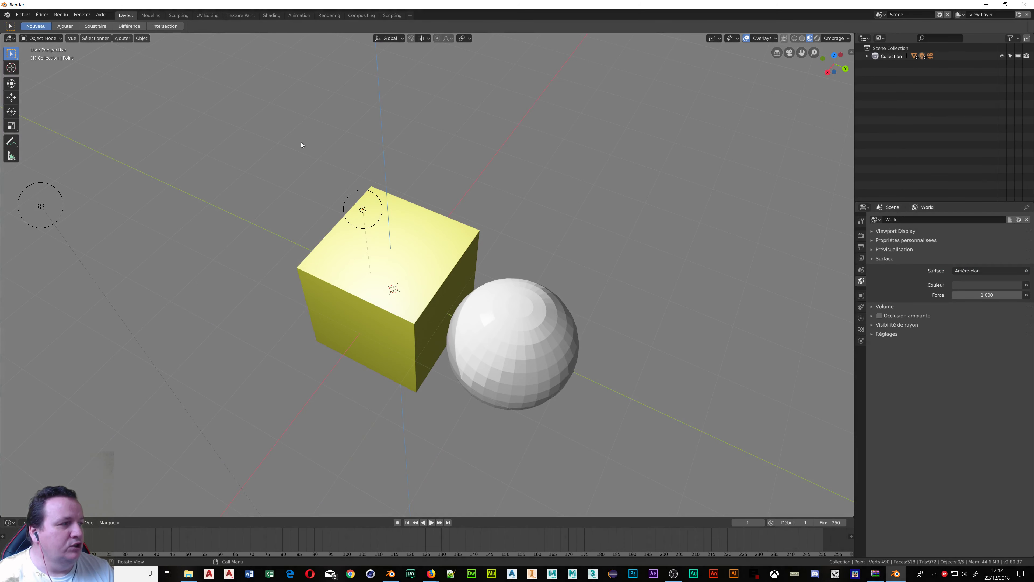
{"action": "middle_click_drag", "start_coordinate": [256, 198], "coordinate": [379, 201]}
{"action": "middle_click_drag", "start_coordinate": [398, 167], "coordinate": [337, 223]}
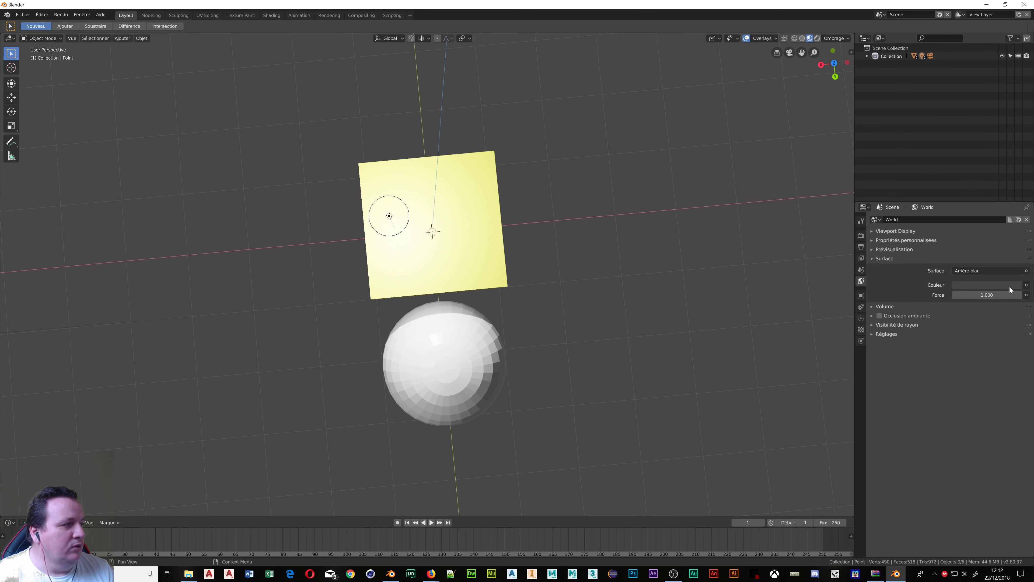
{"action": "left_click", "coordinate": [1025, 287]}
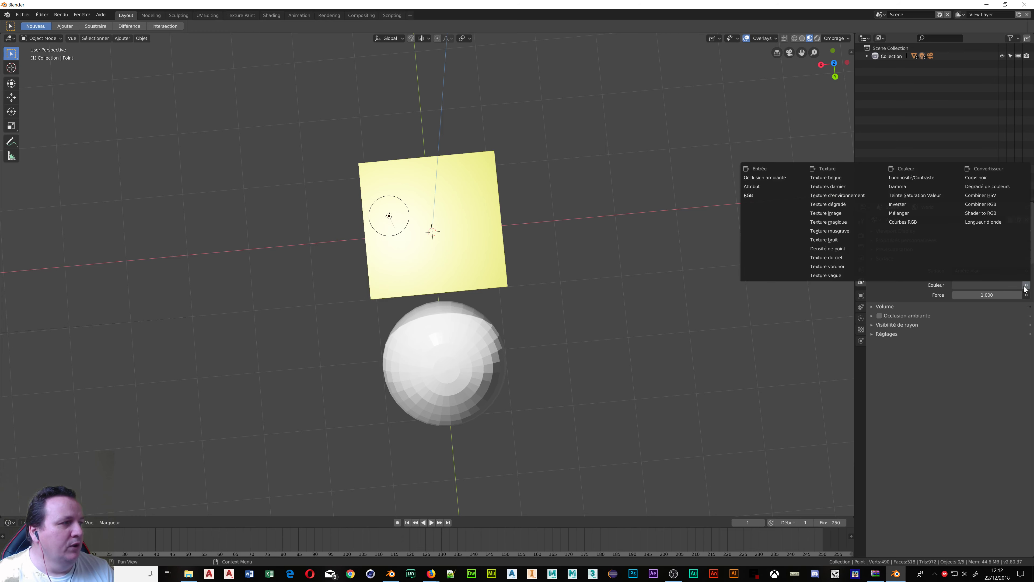
Step: Drive the world colour with an Environment Texture and browse for its image file
{"action": "left_click", "coordinate": [845, 195]}
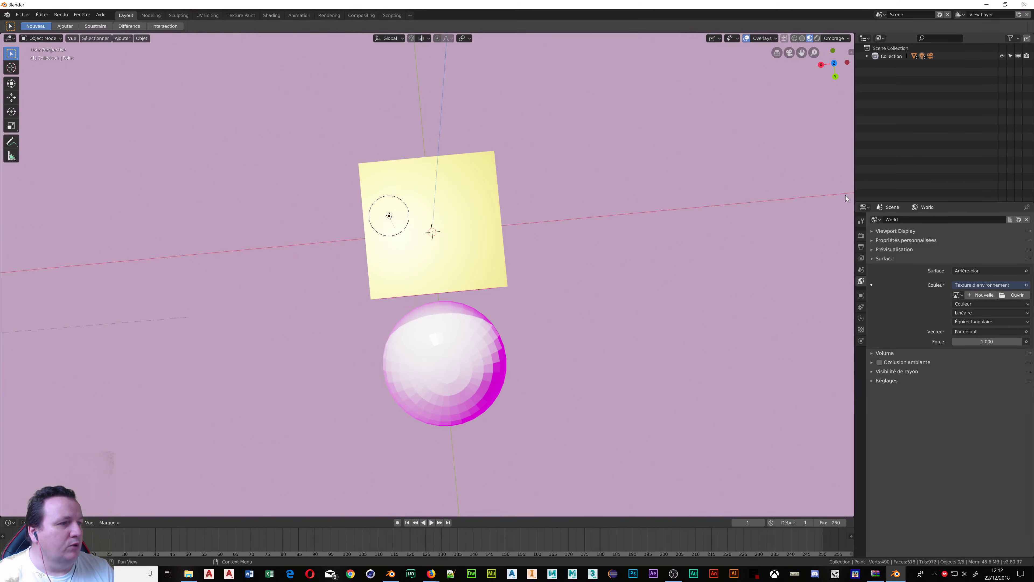
{"action": "mouse_move", "coordinate": [532, 283]}
{"action": "middle_mouse_down"}
{"action": "mouse_move", "coordinate": [597, 224]}
{"action": "mouse_move", "coordinate": [503, 200]}
{"action": "mouse_move", "coordinate": [502, 220]}
{"action": "mouse_move", "coordinate": [536, 238]}
{"action": "mouse_move", "coordinate": [603, 250]}
{"action": "mouse_move", "coordinate": [579, 247]}
{"action": "middle_mouse_up"}
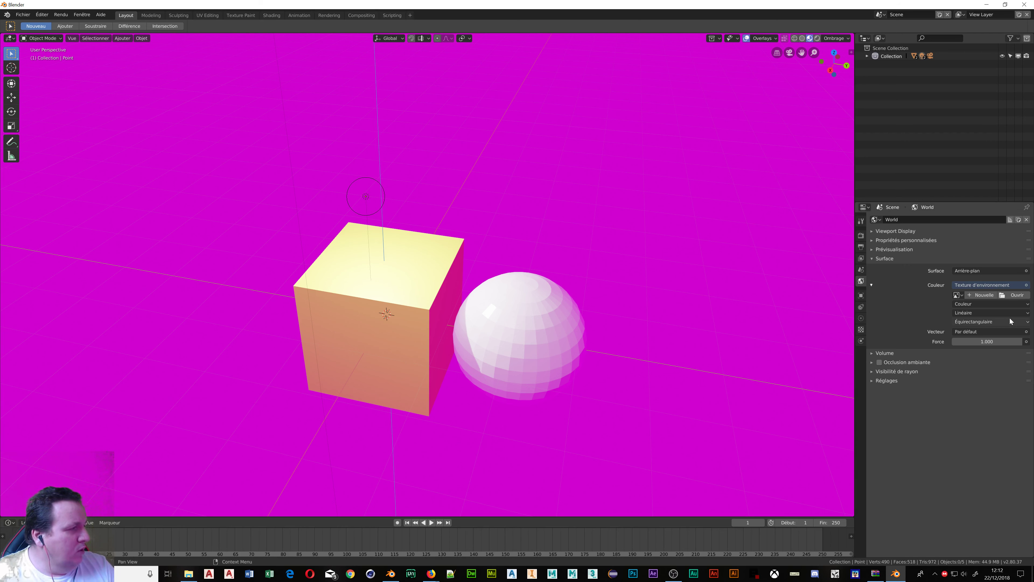
{"action": "left_click", "coordinate": [997, 294]}
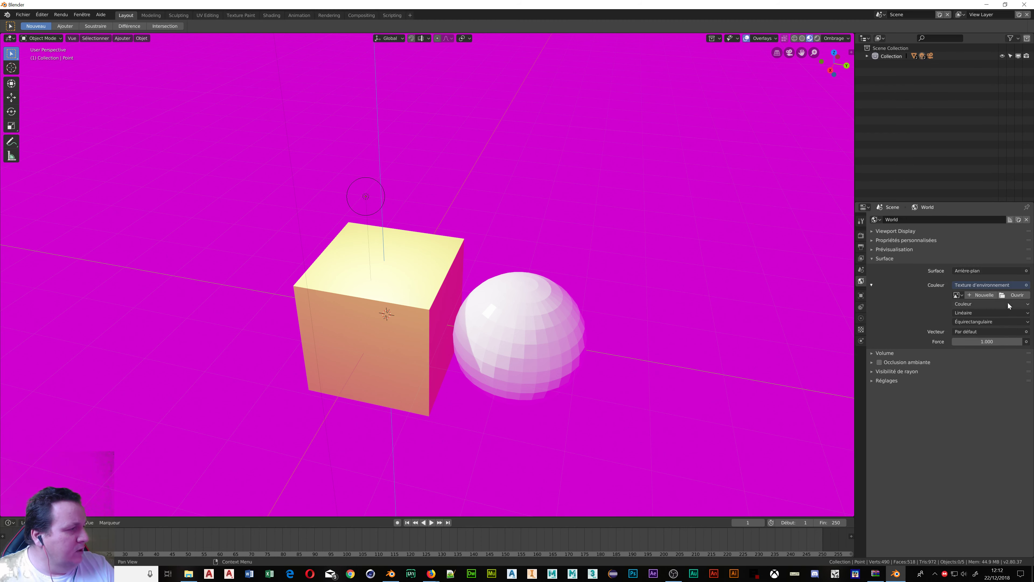
{"action": "left_click", "coordinate": [1017, 295]}
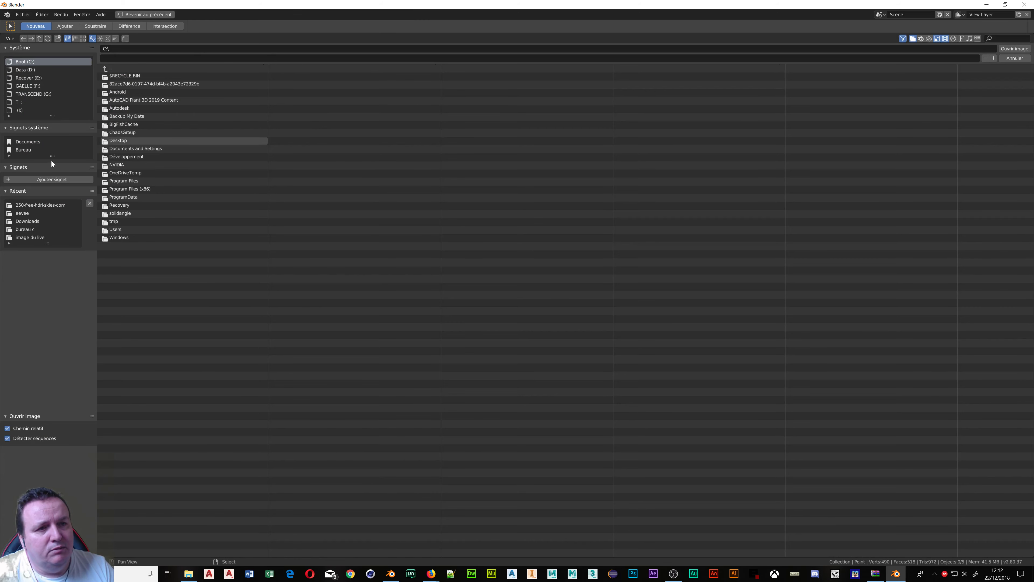
Step: Load 250-free-hdri-skies-com.hdr from the HDRI skies folder as the world environment image
{"action": "left_click", "coordinate": [48, 207]}
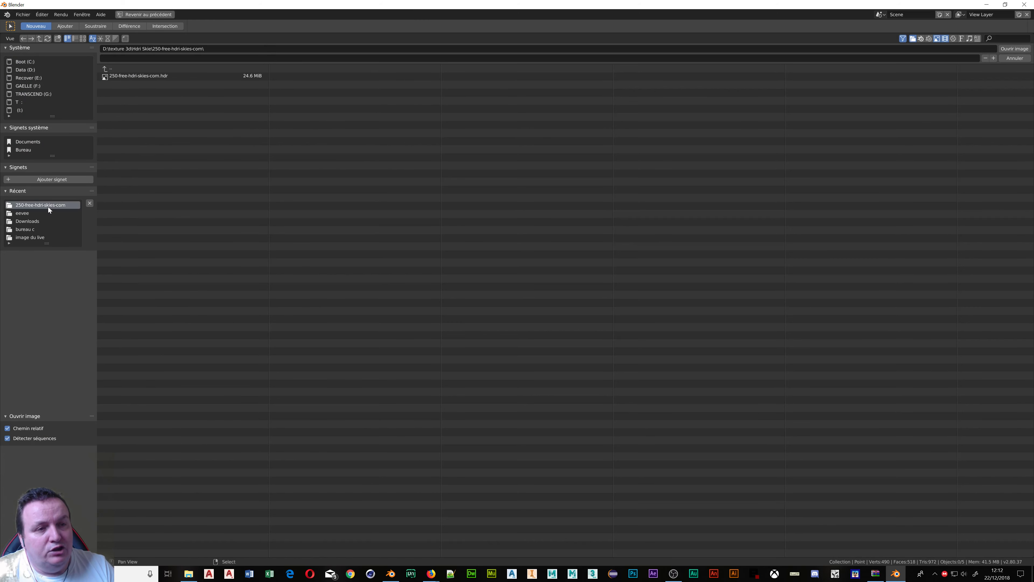
{"action": "left_click", "coordinate": [111, 77]}
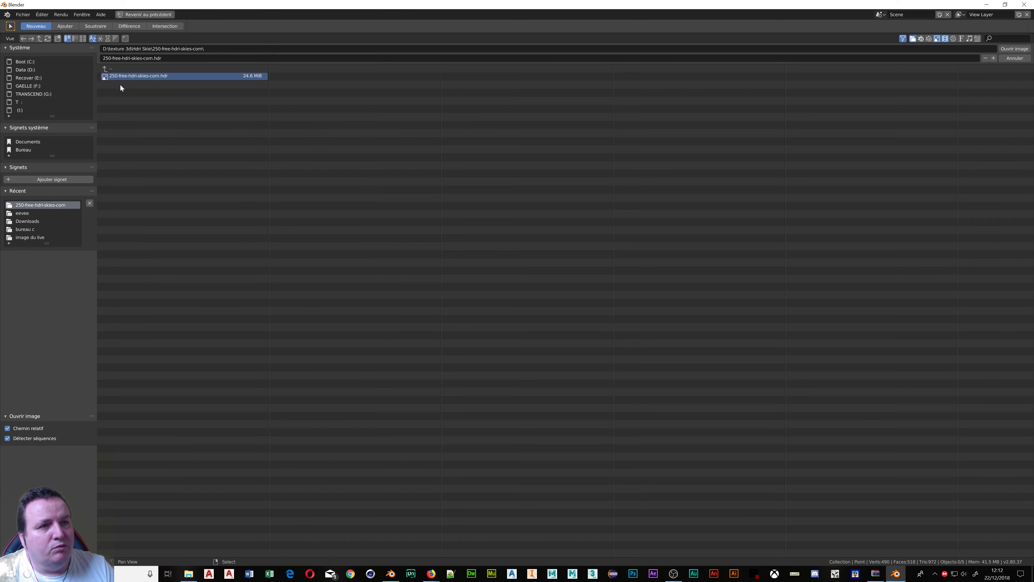
{"action": "left_click", "coordinate": [77, 38]}
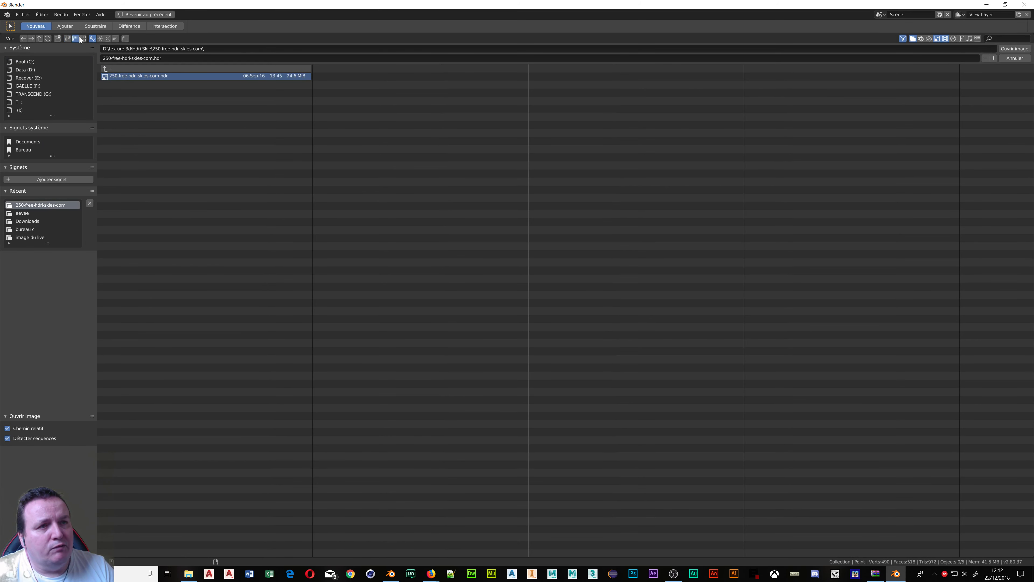
{"action": "left_click", "coordinate": [83, 39]}
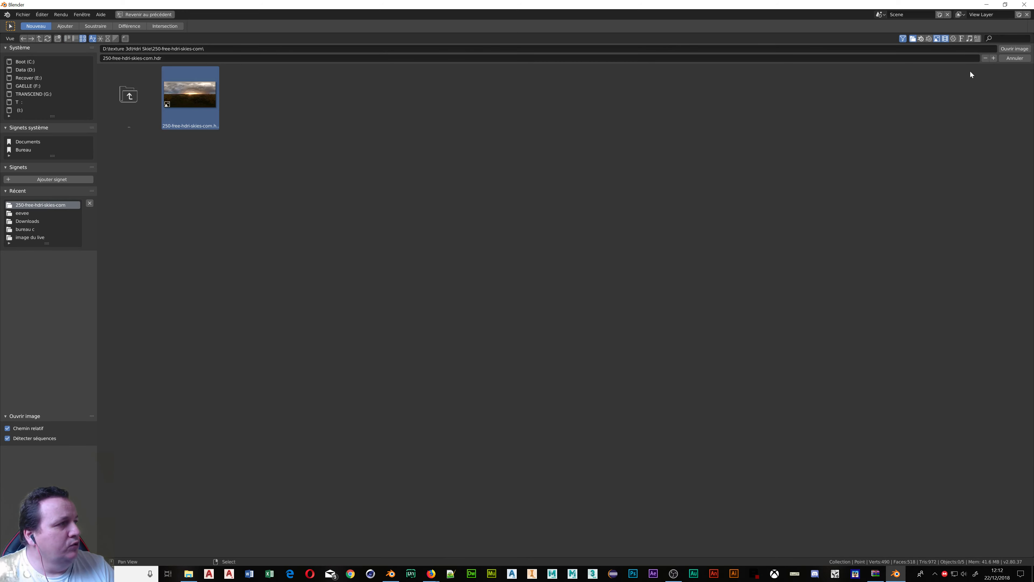
{"action": "left_click", "coordinate": [1009, 51]}
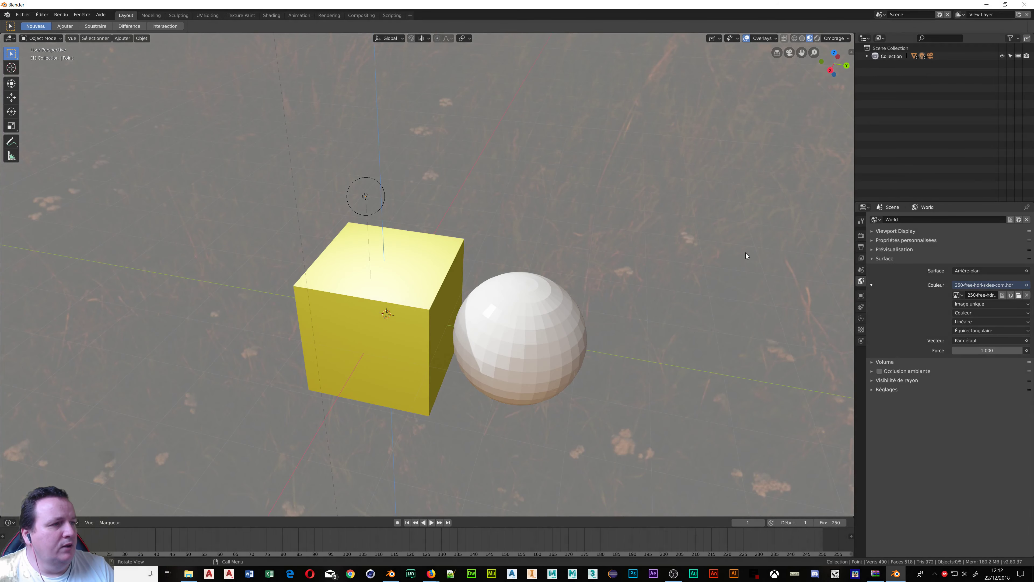
Step: Orbit to a level view of the HDRI horizon and check the viewport lighting options
{"action": "scroll", "coordinate": [599, 219], "scroll_direction": "down", "scroll_amount": 3}
{"action": "mouse_move", "coordinate": [594, 217]}
{"action": "middle_mouse_down"}
{"action": "mouse_move", "coordinate": [593, 182]}
{"action": "mouse_move", "coordinate": [634, 185]}
{"action": "mouse_move", "coordinate": [659, 206]}
{"action": "mouse_move", "coordinate": [773, 209]}
{"action": "mouse_move", "coordinate": [675, 225]}
{"action": "mouse_move", "coordinate": [705, 197]}
{"action": "mouse_move", "coordinate": [733, 216]}
{"action": "mouse_move", "coordinate": [827, 185]}
{"action": "mouse_move", "coordinate": [713, 206]}
{"action": "middle_mouse_up"}
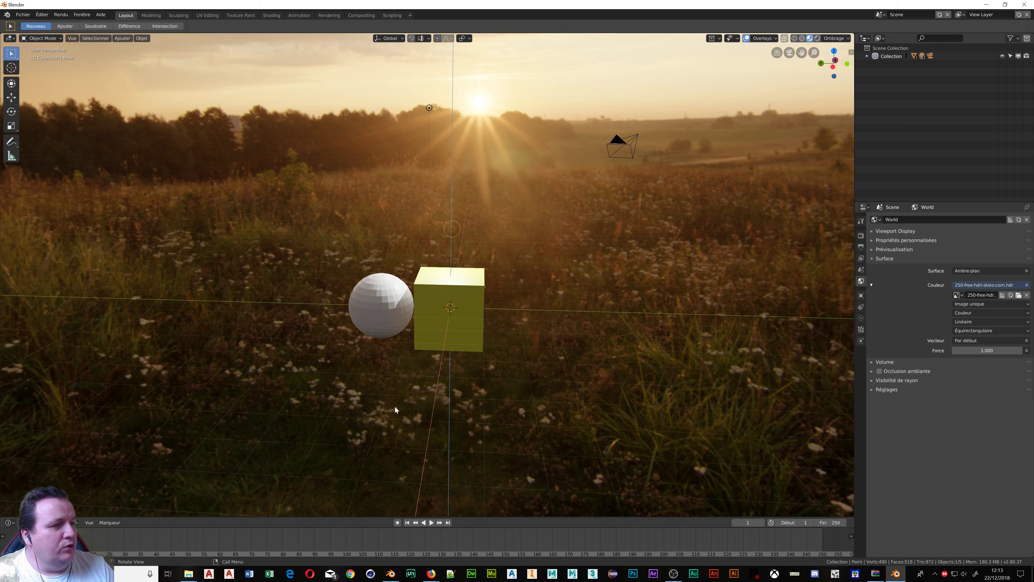
{"action": "left_click", "coordinate": [838, 43]}
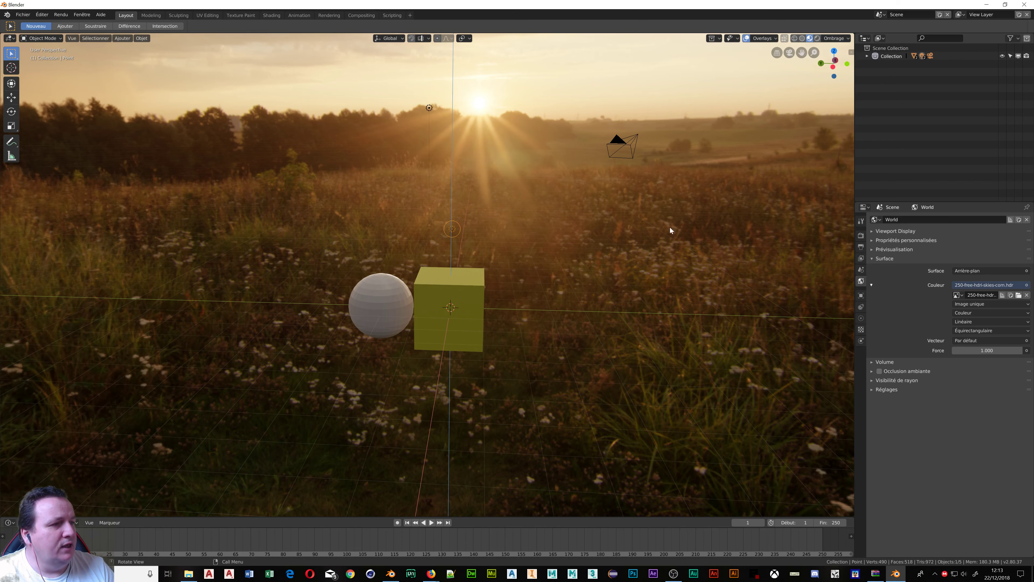
{"action": "mouse_move", "coordinate": [670, 228]}
{"action": "middle_mouse_down"}
{"action": "mouse_move", "coordinate": [608, 276]}
{"action": "mouse_move", "coordinate": [573, 286]}
{"action": "mouse_move", "coordinate": [412, 276]}
{"action": "mouse_move", "coordinate": [305, 288]}
{"action": "mouse_move", "coordinate": [205, 261]}
{"action": "mouse_move", "coordinate": [154, 276]}
{"action": "mouse_move", "coordinate": [49, 278]}
{"action": "mouse_move", "coordinate": [296, 249]}
{"action": "mouse_move", "coordinate": [410, 280]}
{"action": "middle_mouse_up"}
Step: Show the cube's side face, open the sidebar, and split the 3D view into two side-by-side viewports
{"action": "scroll", "coordinate": [490, 286], "scroll_direction": "up", "scroll_amount": 4}
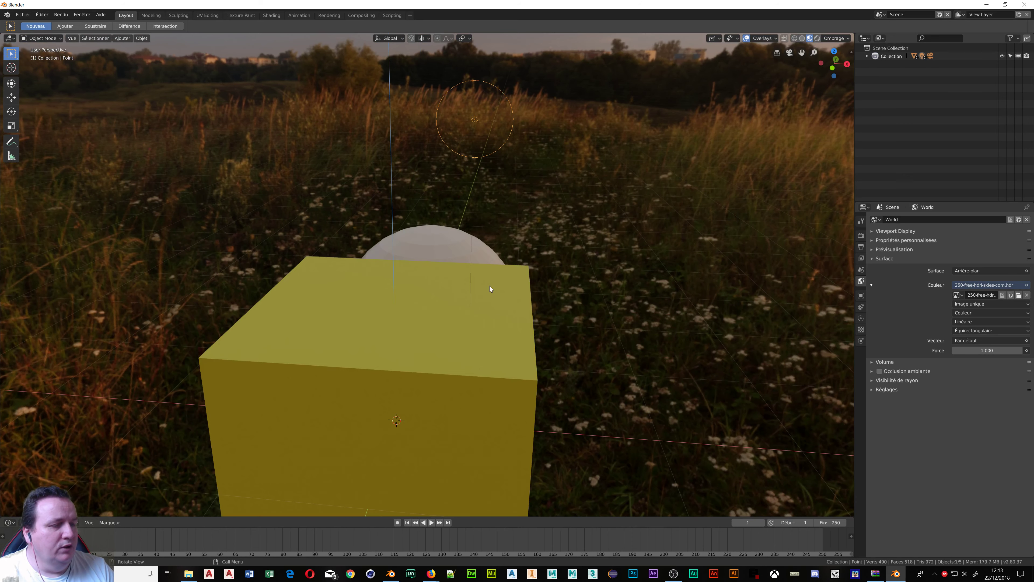
{"action": "mouse_move", "coordinate": [556, 387]}
{"action": "middle_mouse_down"}
{"action": "mouse_move", "coordinate": [510, 282]}
{"action": "mouse_move", "coordinate": [324, 215]}
{"action": "mouse_move", "coordinate": [260, 211]}
{"action": "middle_mouse_up"}
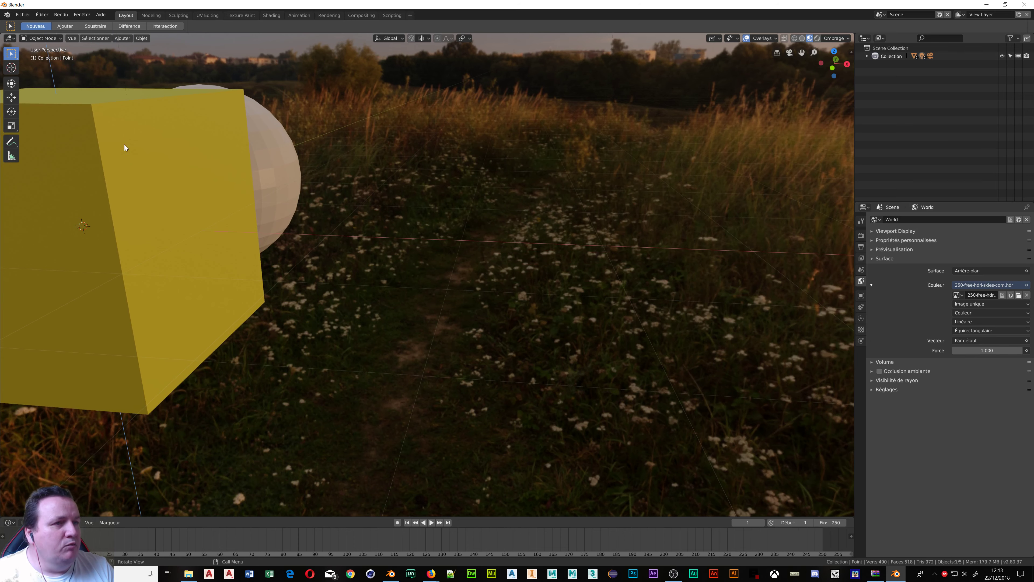
{"action": "scroll", "coordinate": [811, 194], "scroll_direction": "down", "scroll_amount": 3}
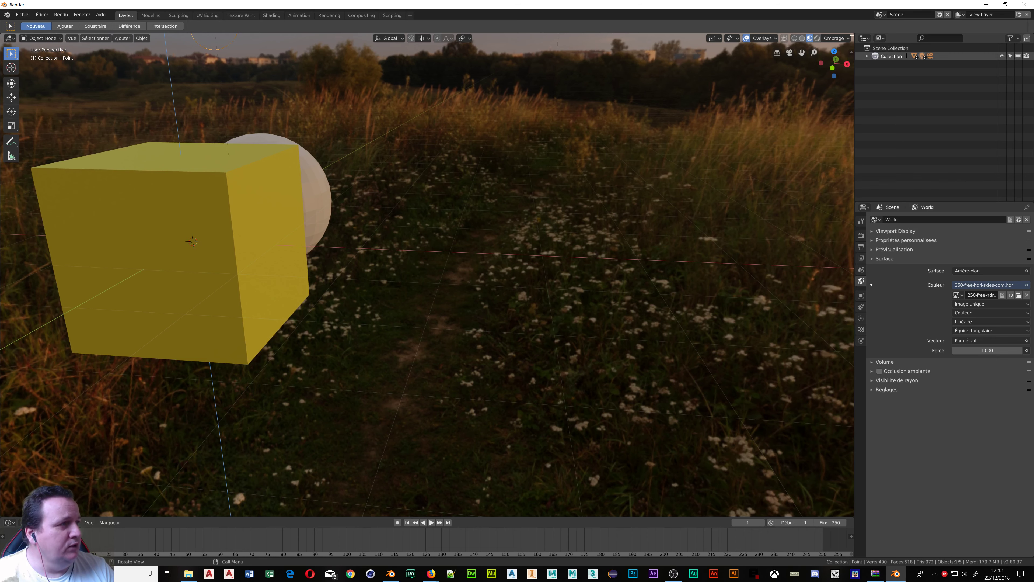
{"action": "key", "text": "n"}
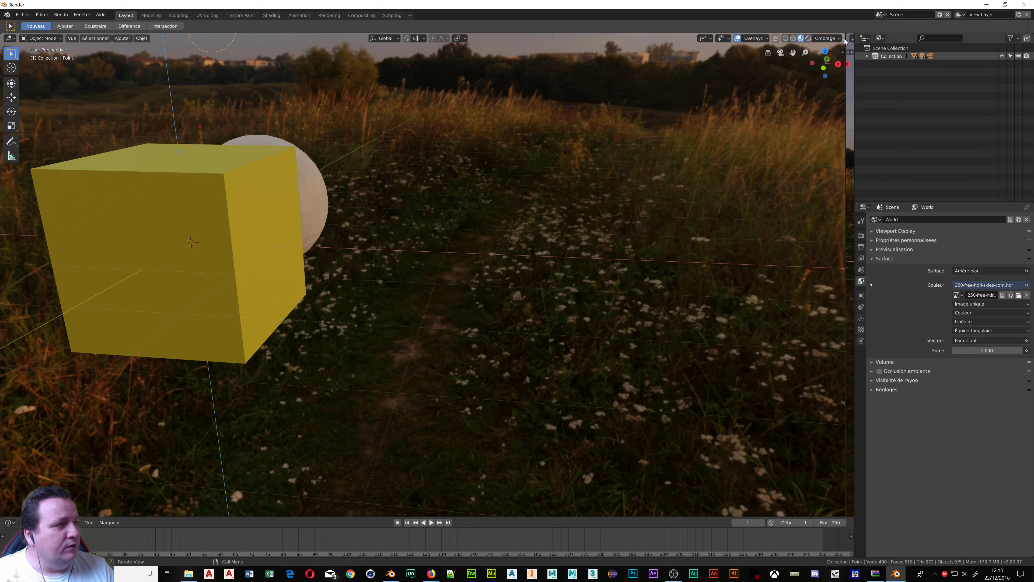
{"action": "left_click_drag", "start_coordinate": [847, 42], "coordinate": [390, 84]}
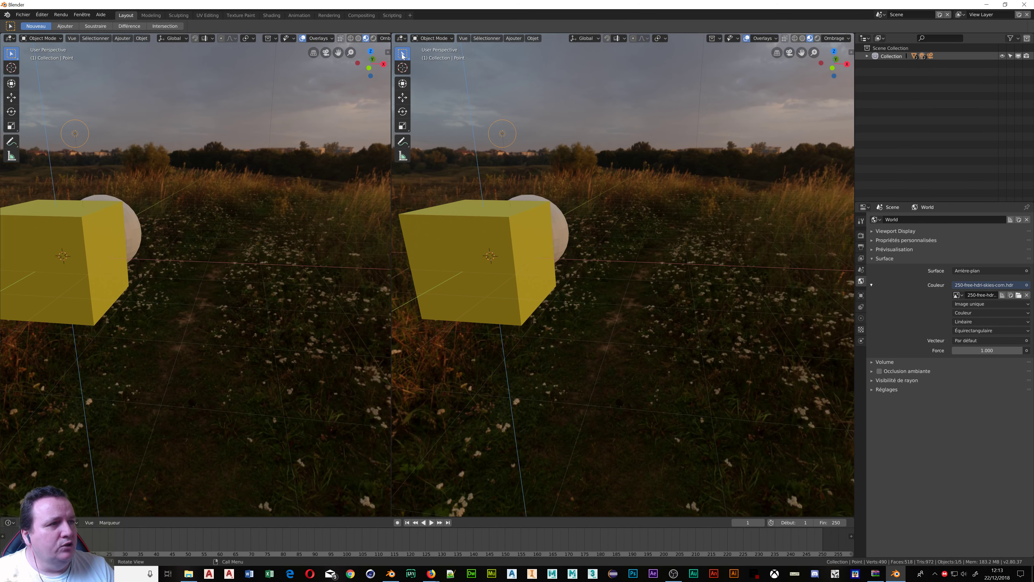
Step: Turn the right-hand view into a Shader Editor showing the World node tree
{"action": "left_click", "coordinate": [401, 38]}
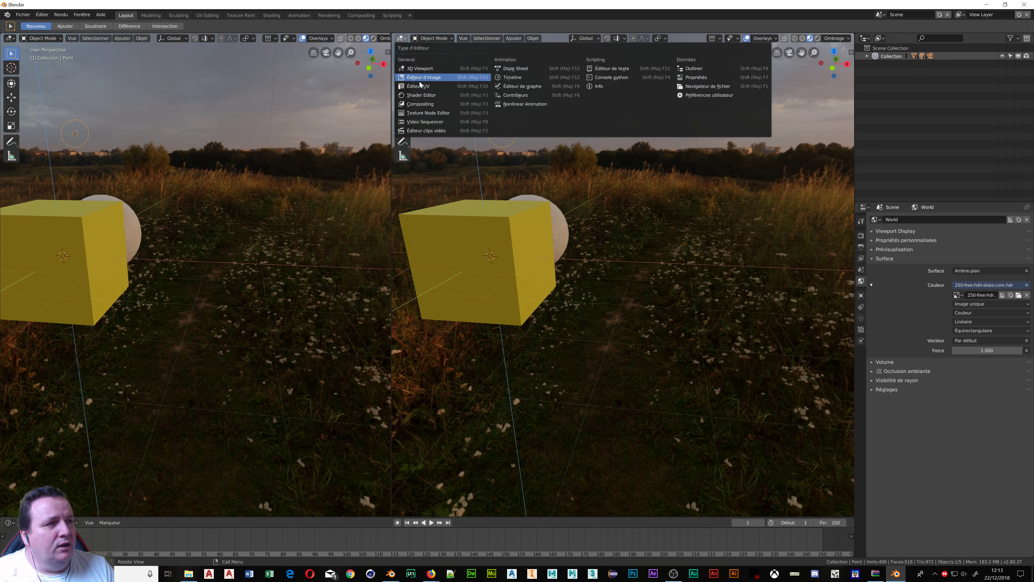
{"action": "left_click", "coordinate": [423, 96]}
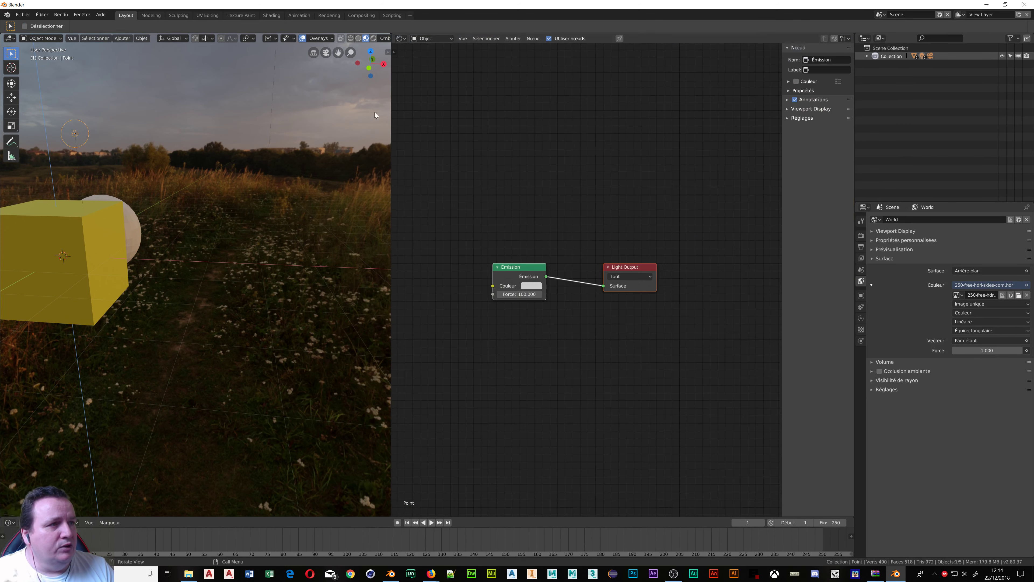
{"action": "left_click", "coordinate": [458, 40]}
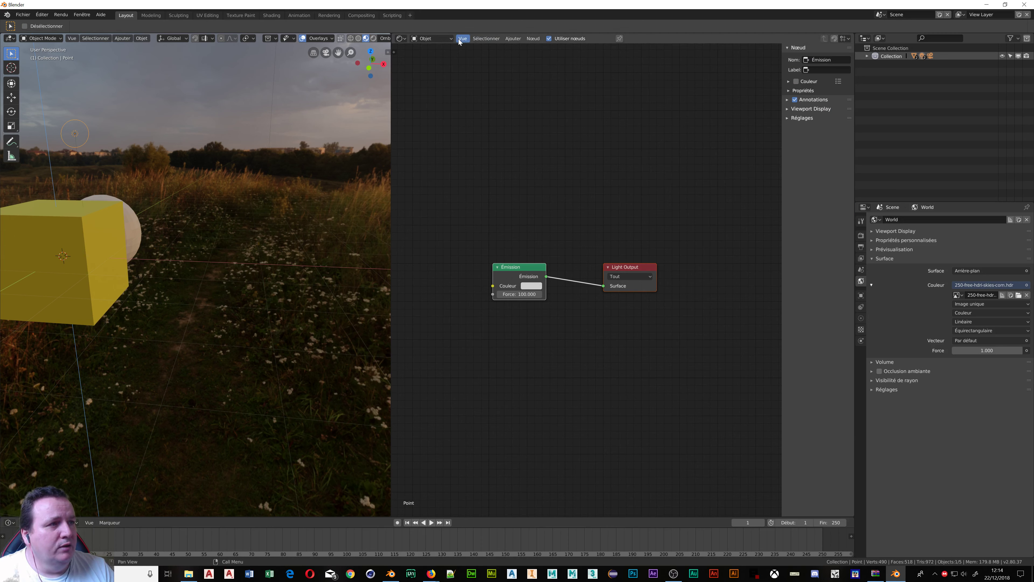
{"action": "left_click", "coordinate": [451, 40]}
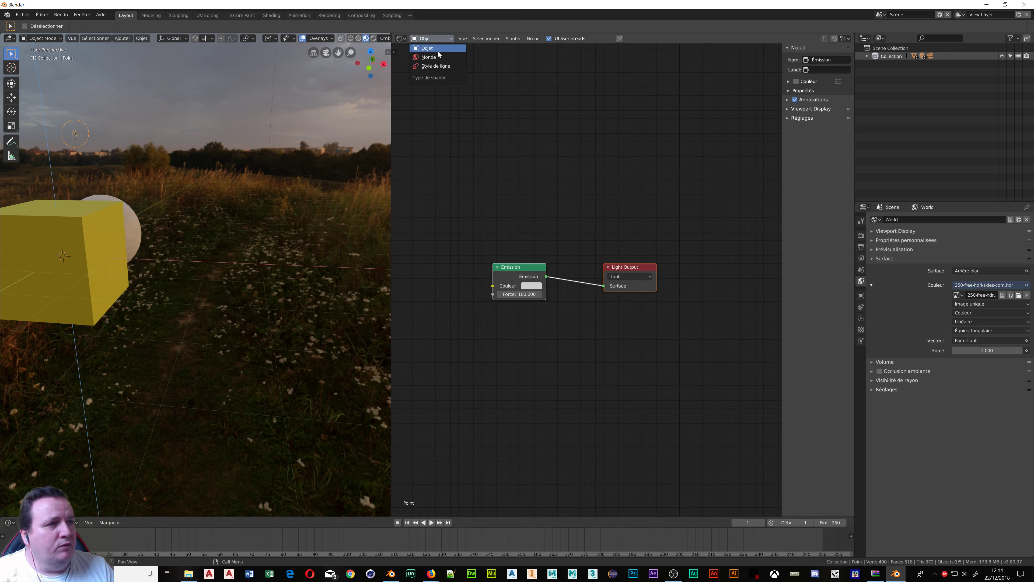
{"action": "left_click", "coordinate": [434, 59]}
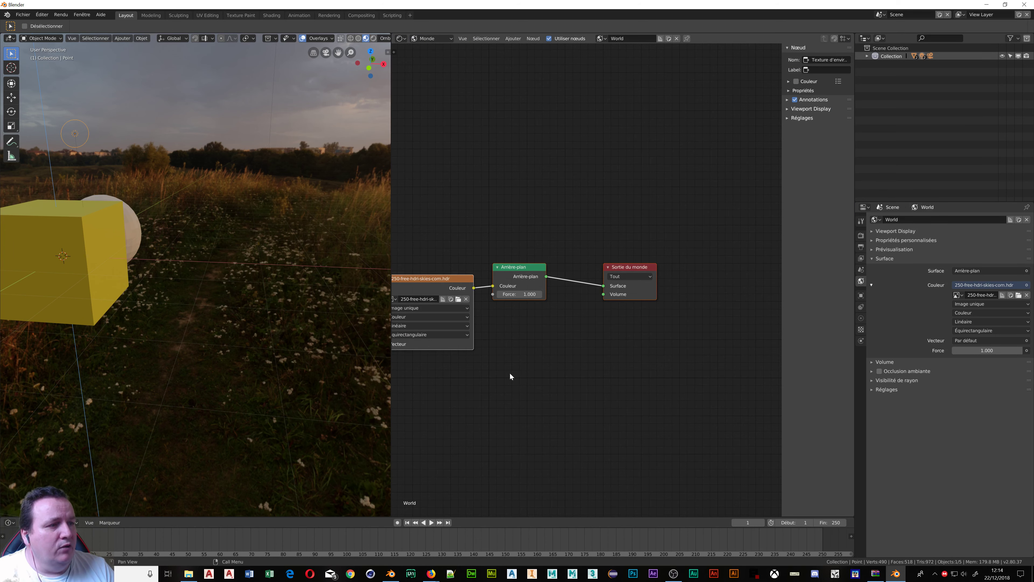
{"action": "middle_click_drag", "start_coordinate": [512, 376], "coordinate": [630, 330]}
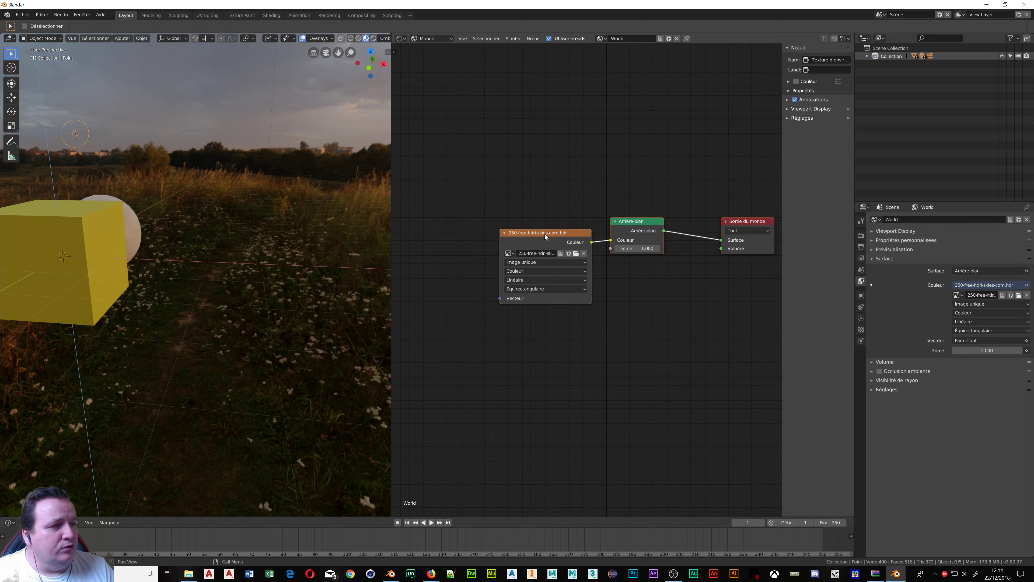
Step: Add a Texture Coordinate node to the left of the HDRI image texture
{"action": "mouse_move", "coordinate": [546, 236]}
{"action": "left_mouse_down"}
{"action": "mouse_move", "coordinate": [468, 223]}
{"action": "mouse_move", "coordinate": [445, 193]}
{"action": "left_mouse_up"}
{"action": "middle_click_drag", "start_coordinate": [502, 339], "coordinate": [659, 333]}
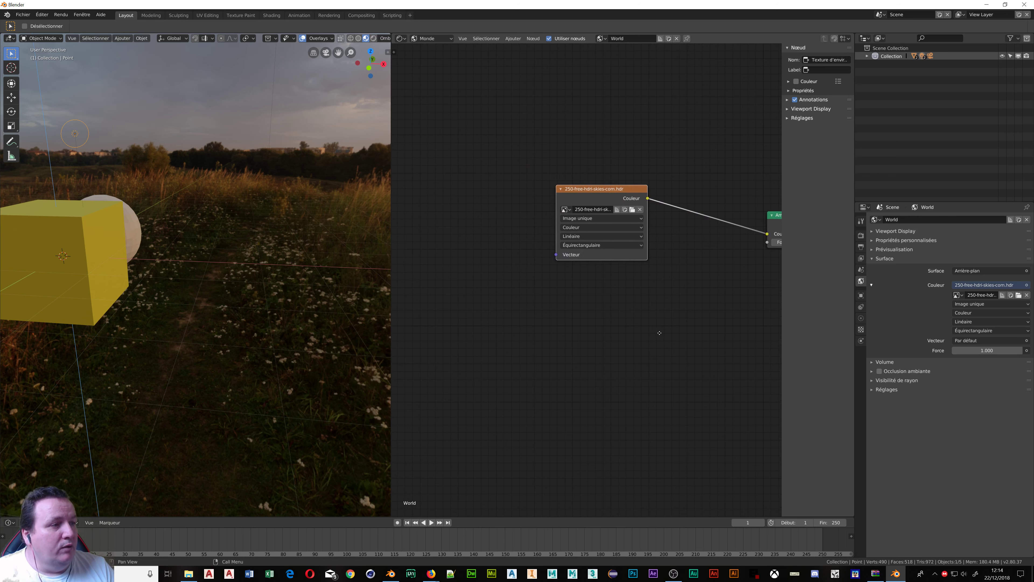
{"action": "key", "text": "shift+a"}
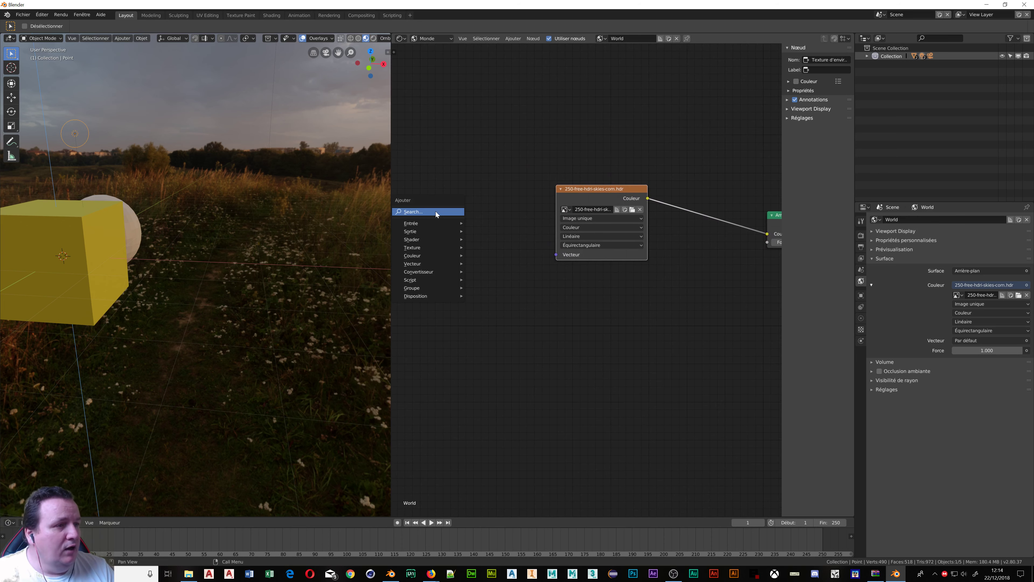
{"action": "mouse_move", "coordinate": [427, 223]}
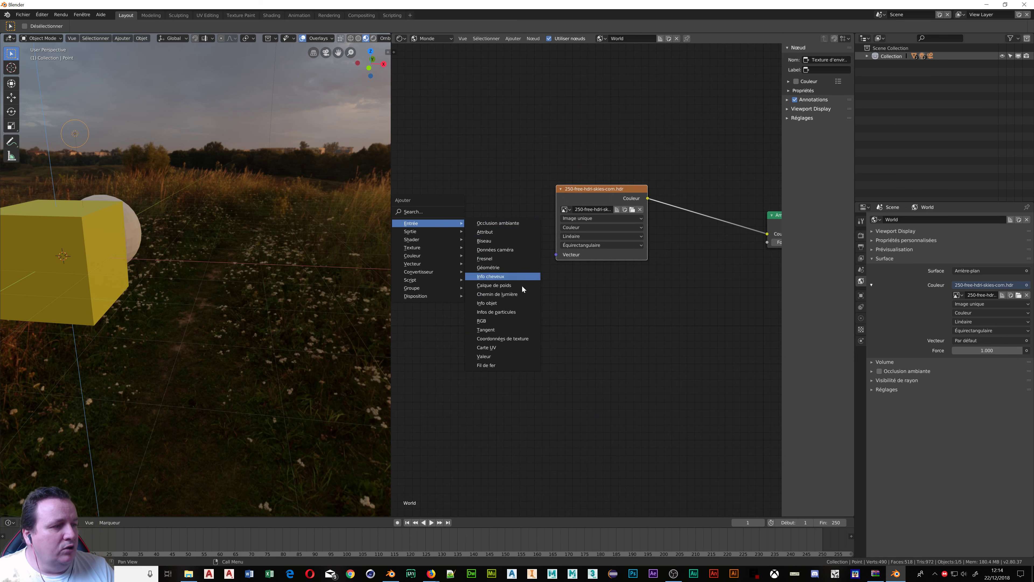
{"action": "left_click", "coordinate": [509, 339]}
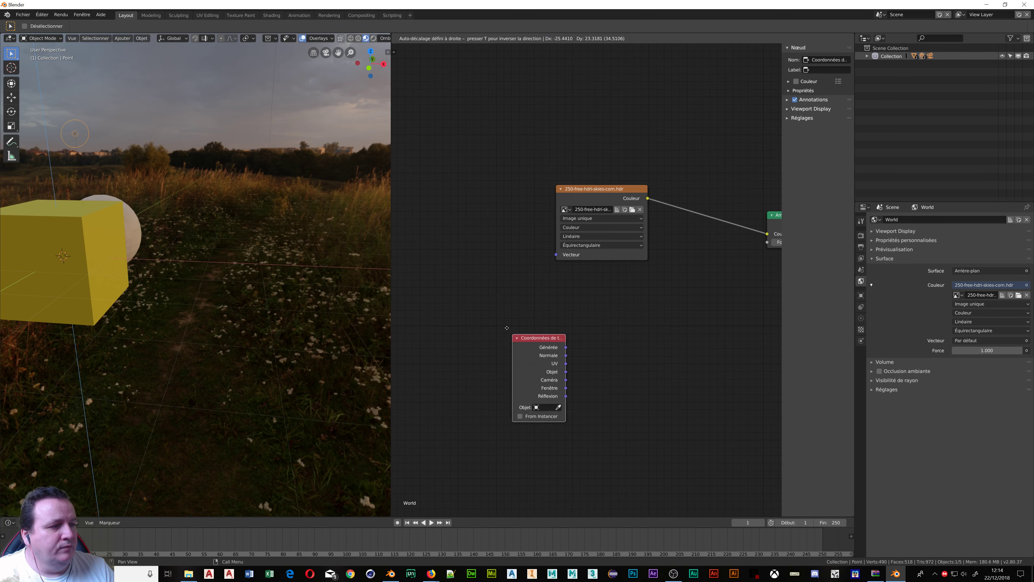
{"action": "left_click", "coordinate": [387, 163]}
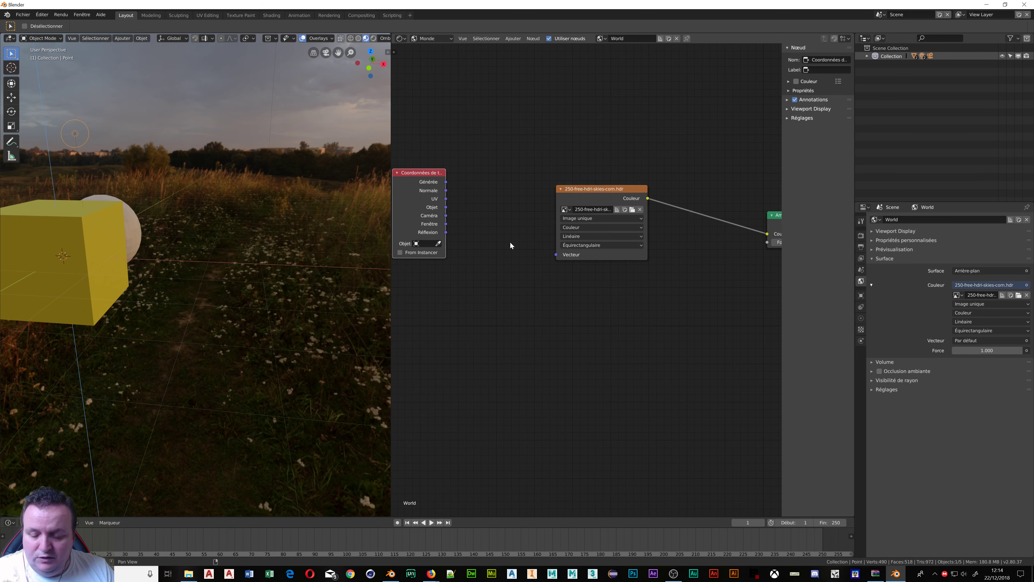
Step: Add a Placage node and line up Texture Coordinate, Placage and HDRI texture left to right
{"action": "key", "text": "shift+a"}
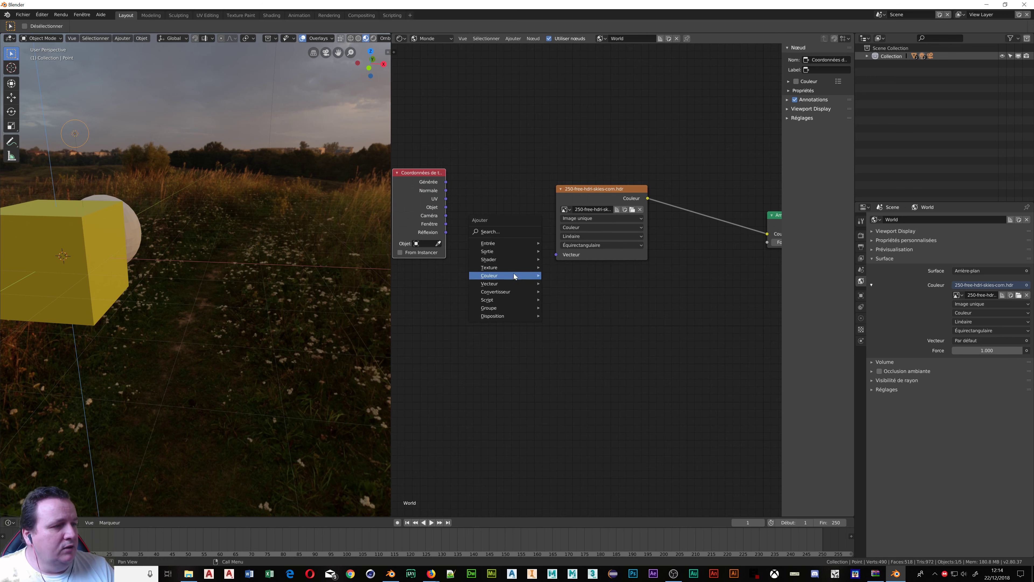
{"action": "mouse_move", "coordinate": [502, 284]}
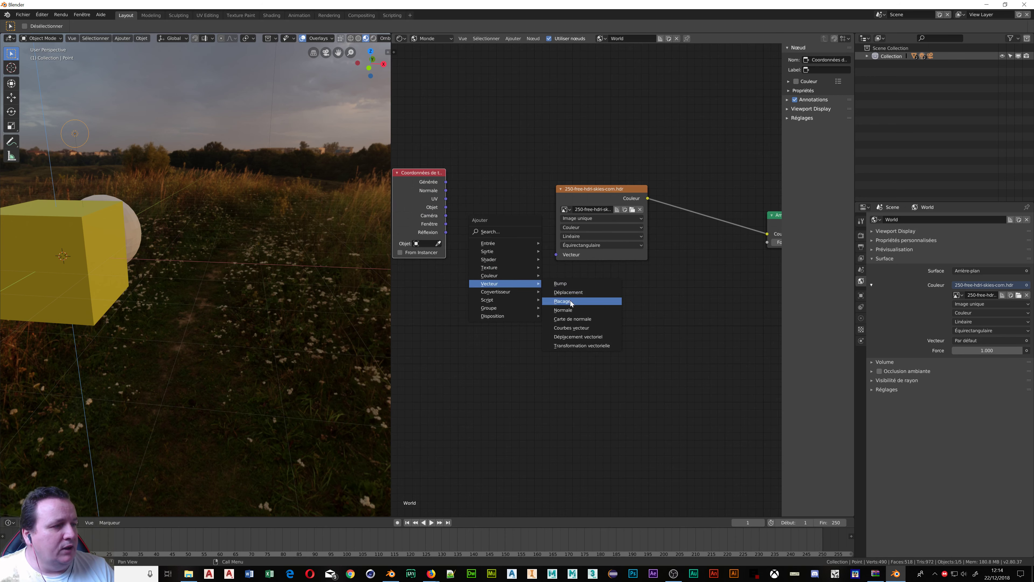
{"action": "left_click", "coordinate": [562, 301]}
{"action": "left_click", "coordinate": [535, 285]}
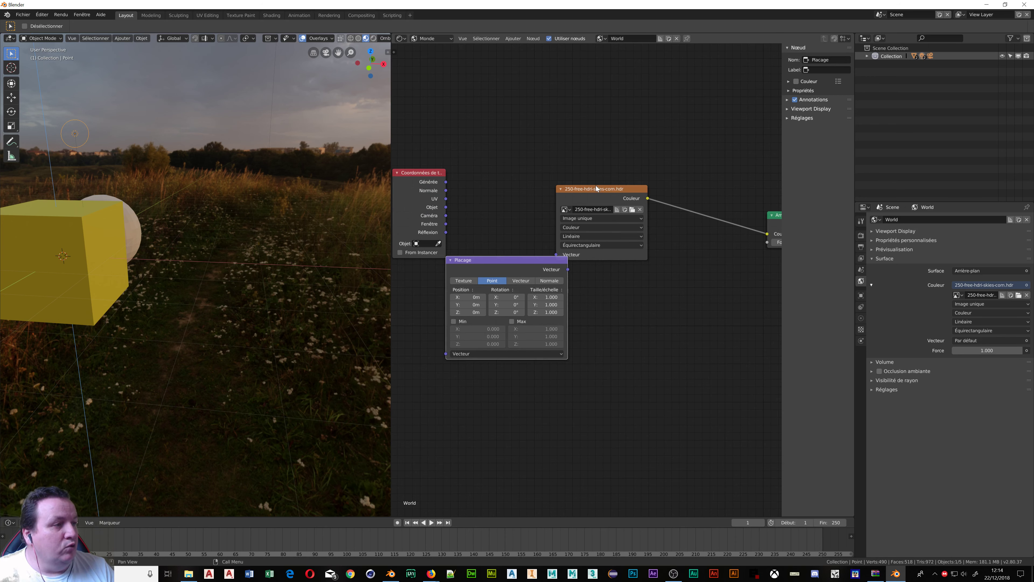
{"action": "left_click_drag", "start_coordinate": [597, 188], "coordinate": [626, 200]}
{"action": "scroll", "coordinate": [547, 367], "scroll_direction": "down", "scroll_amount": 2}
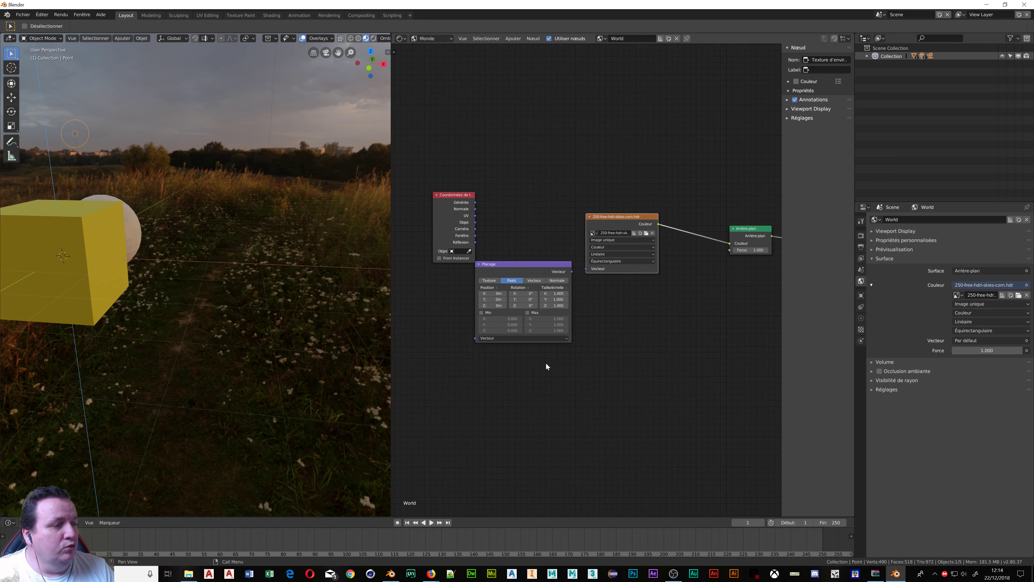
{"action": "middle_click_drag", "start_coordinate": [547, 366], "coordinate": [664, 388]}
{"action": "left_click_drag", "start_coordinate": [570, 221], "coordinate": [450, 229]}
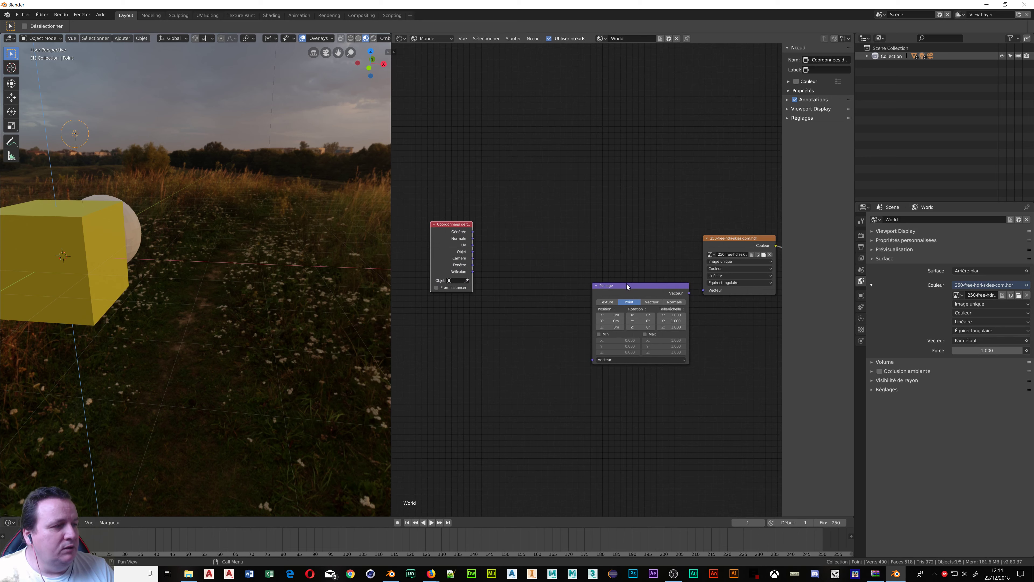
{"action": "left_click_drag", "start_coordinate": [628, 287], "coordinate": [531, 223]}
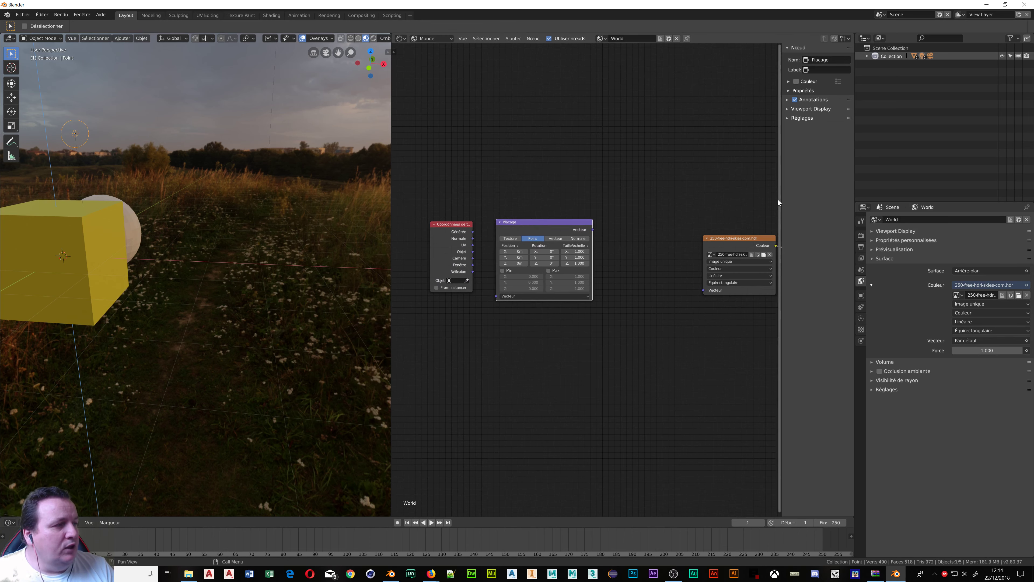
{"action": "left_click_drag", "start_coordinate": [729, 237], "coordinate": [661, 231]}
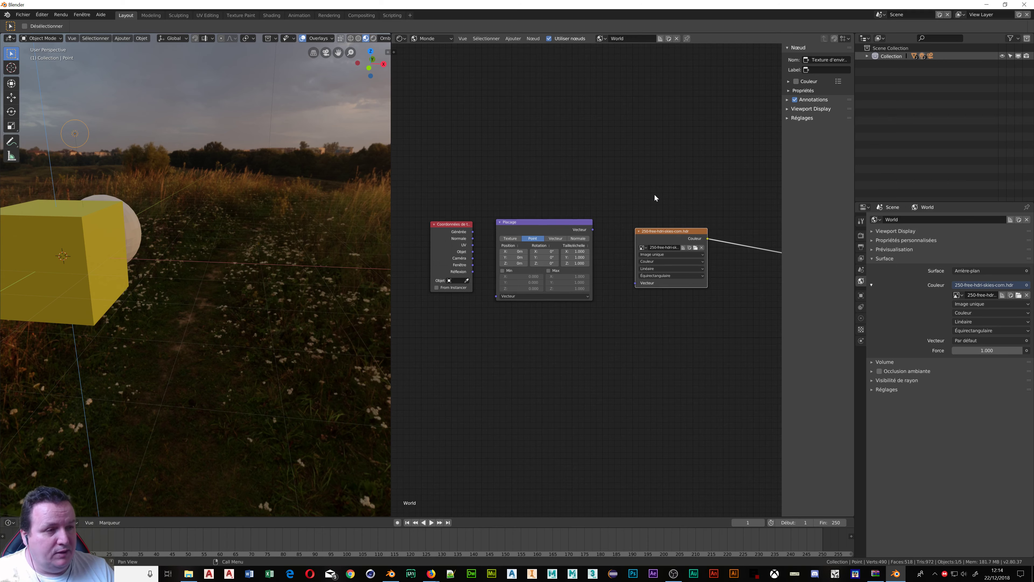
Step: Maximise the node editor and link Générée through Placage into the HDRI texture's Vecteur input
{"action": "key", "text": "ctrl+space"}
{"action": "scroll", "coordinate": [580, 294], "scroll_direction": "up", "scroll_amount": 2}
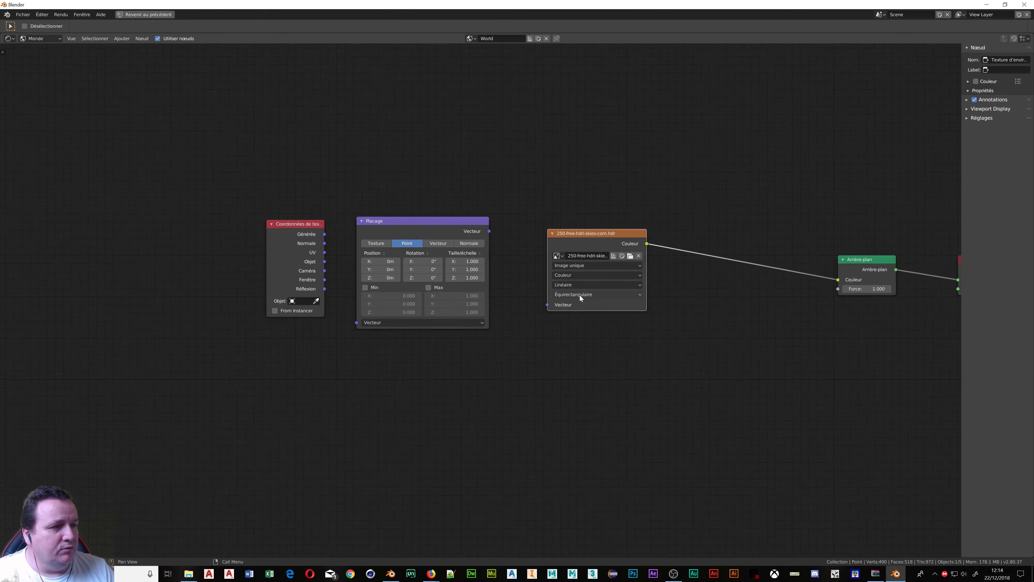
{"action": "scroll", "coordinate": [580, 295], "scroll_direction": "up", "scroll_amount": 1}
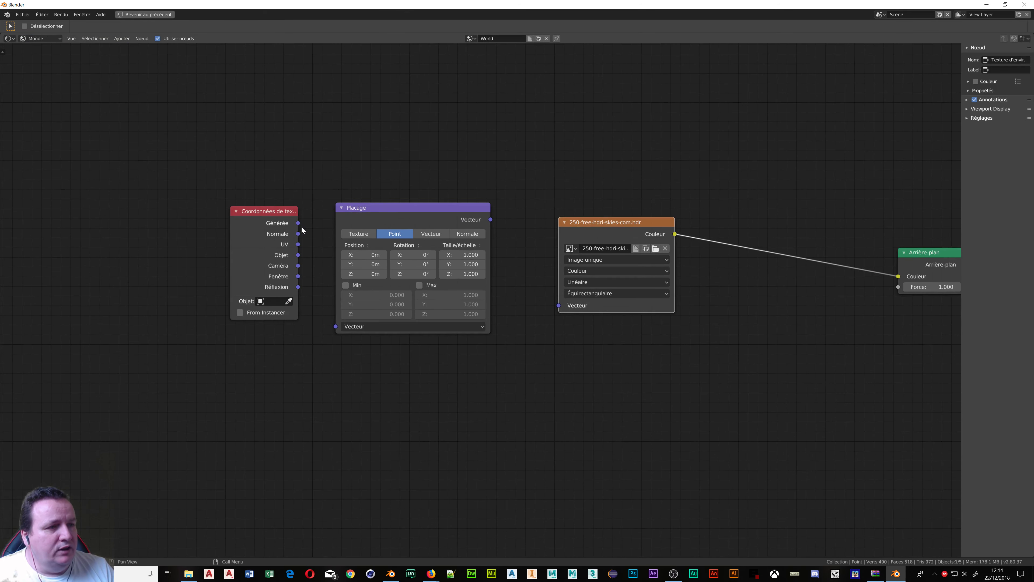
{"action": "left_click_drag", "start_coordinate": [298, 225], "coordinate": [304, 231]}
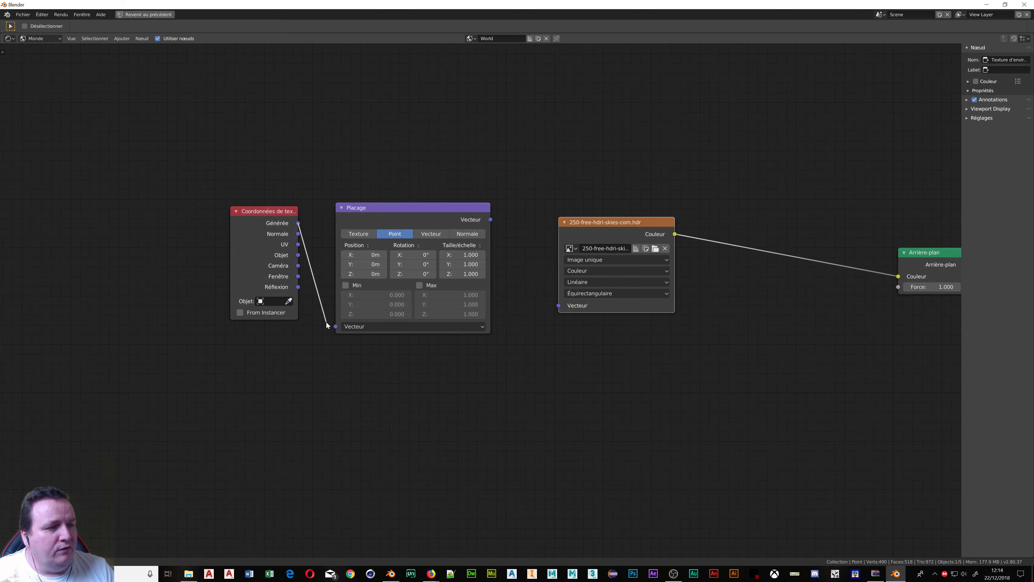
{"action": "left_click_drag", "start_coordinate": [327, 322], "coordinate": [334, 327]}
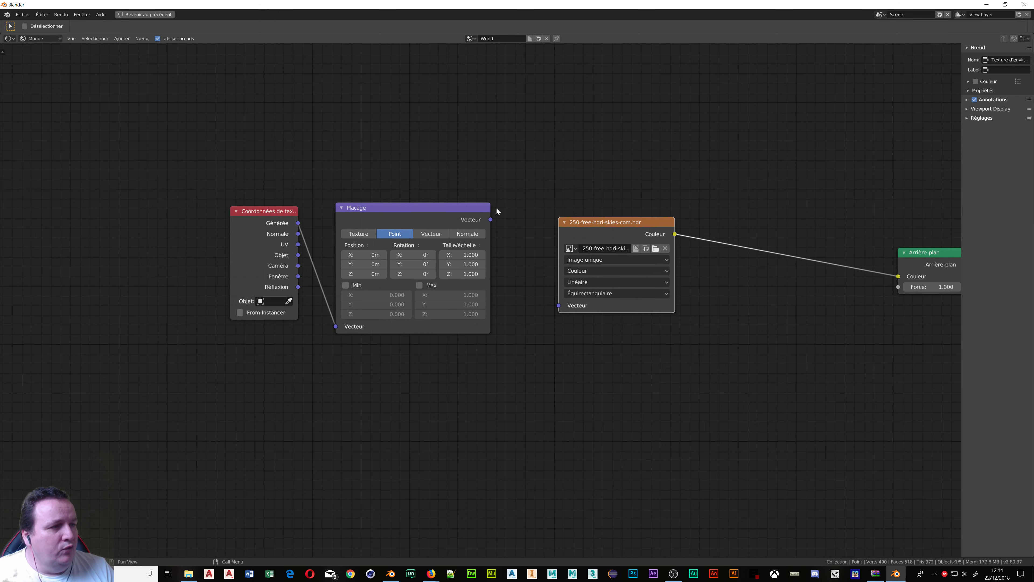
{"action": "left_click_drag", "start_coordinate": [491, 219], "coordinate": [498, 225]}
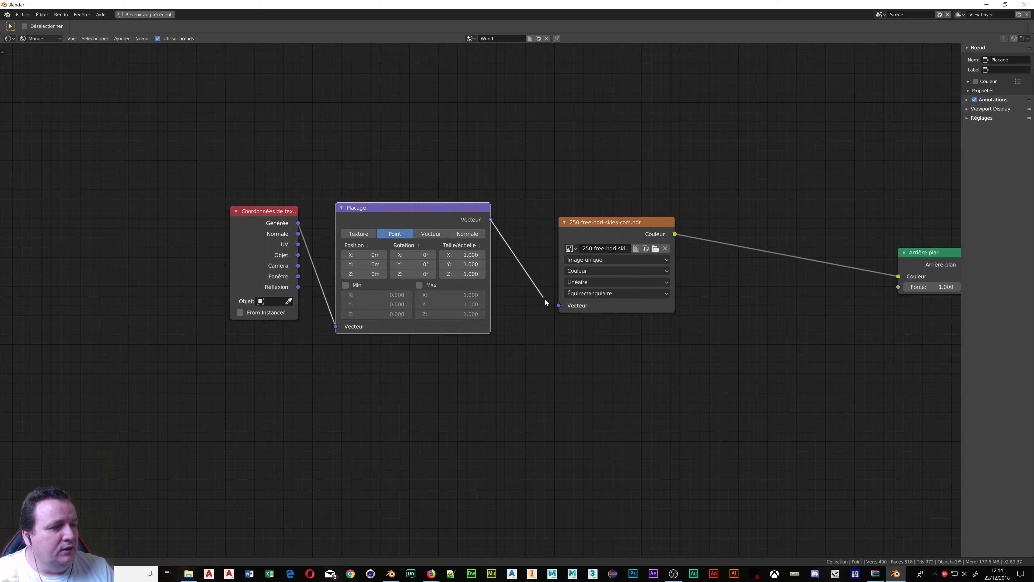
{"action": "left_click_drag", "start_coordinate": [545, 302], "coordinate": [555, 304]}
Step: Rearrange the Arrière-plan and Sortie du monde nodes closer to the texture
{"action": "mouse_move", "coordinate": [891, 272]}
{"action": "middle_mouse_down"}
{"action": "mouse_move", "coordinate": [321, 195]}
{"action": "mouse_move", "coordinate": [357, 189]}
{"action": "middle_mouse_up"}
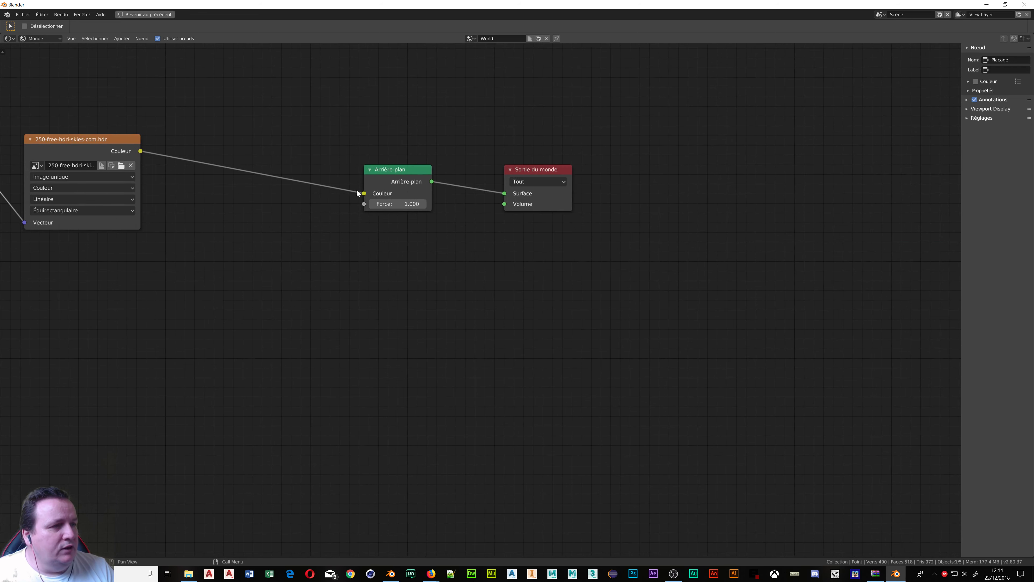
{"action": "mouse_move", "coordinate": [419, 168]}
{"action": "left_mouse_down"}
{"action": "mouse_move", "coordinate": [375, 117]}
{"action": "mouse_move", "coordinate": [405, 125]}
{"action": "left_mouse_up"}
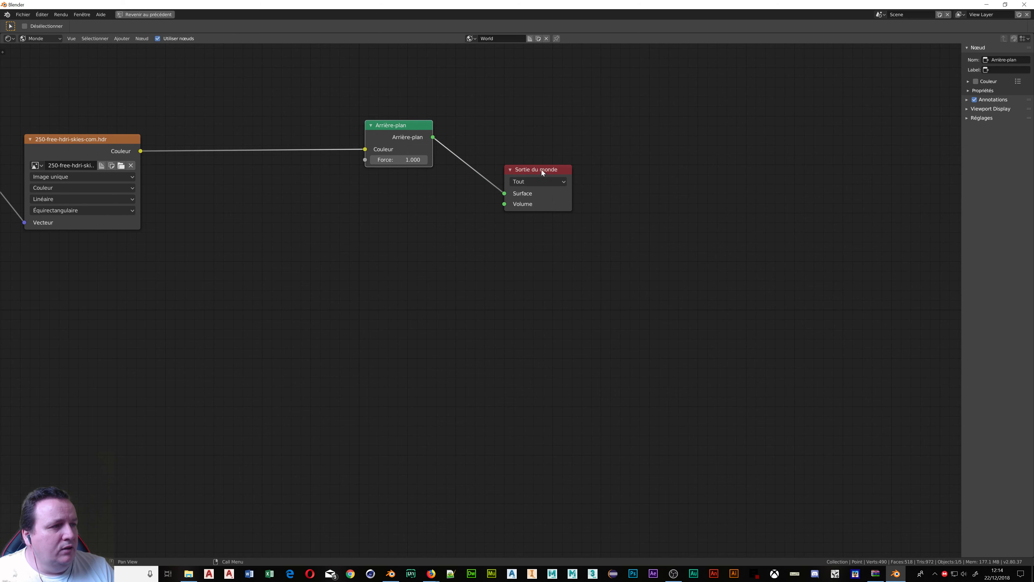
{"action": "left_click_drag", "start_coordinate": [542, 170], "coordinate": [624, 127]}
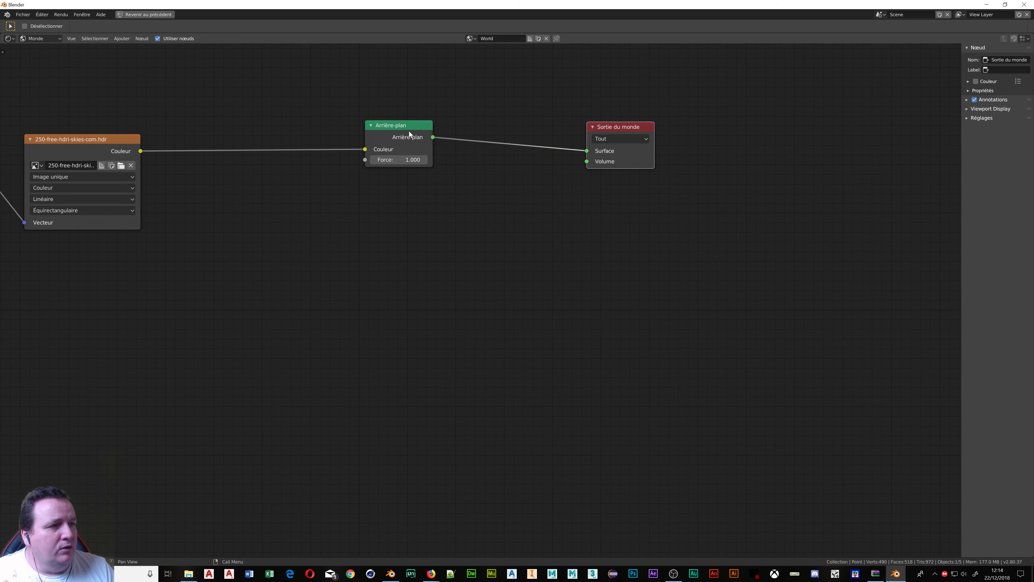
{"action": "left_click_drag", "start_coordinate": [407, 129], "coordinate": [419, 144]}
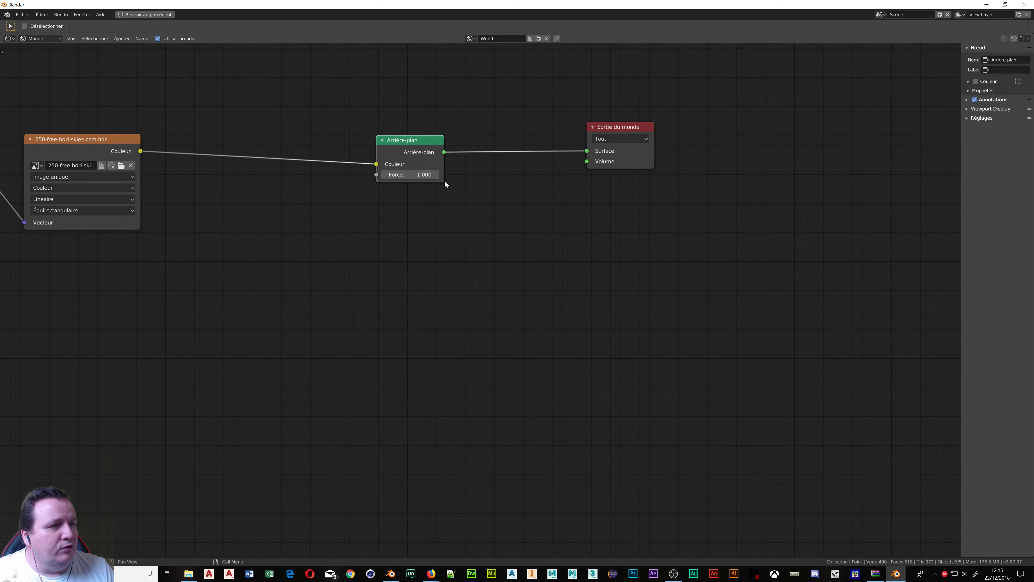
{"action": "left_click_drag", "start_coordinate": [409, 140], "coordinate": [377, 123]}
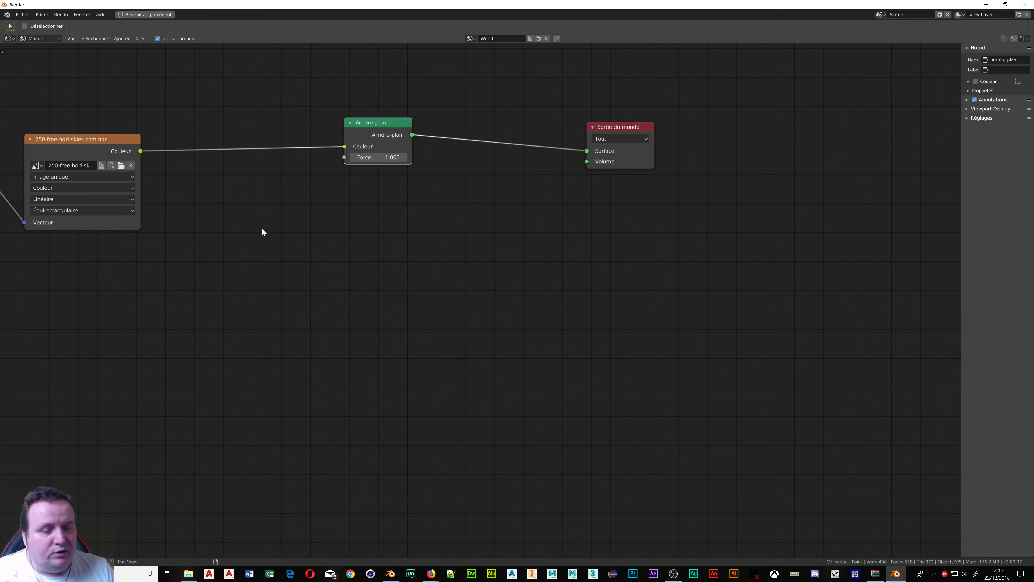
Step: Add two Math nodes below the texture and set the first to Multiplier
{"action": "key", "text": "shift+a"}
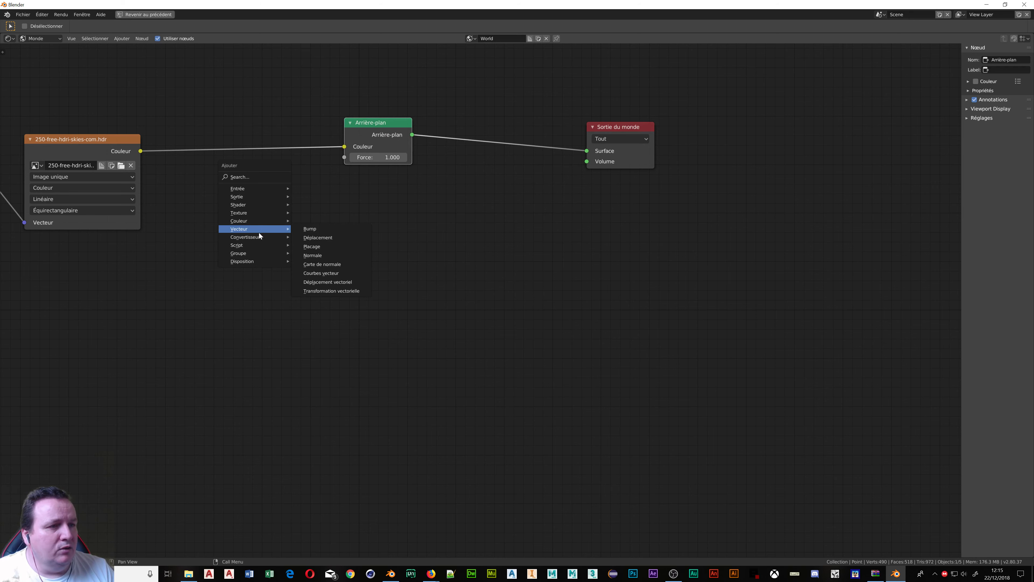
{"action": "mouse_move", "coordinate": [250, 237]}
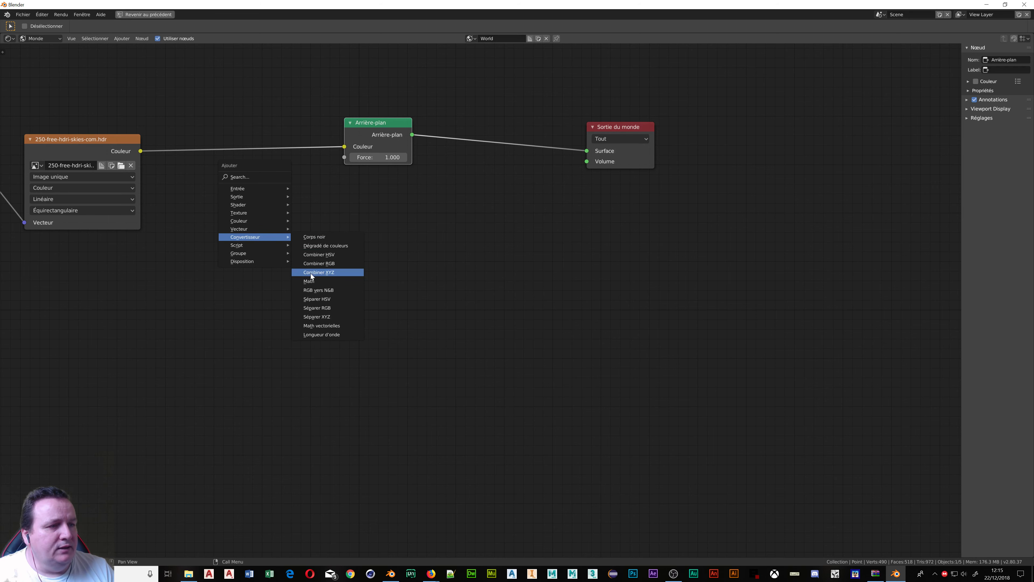
{"action": "left_click", "coordinate": [315, 281]}
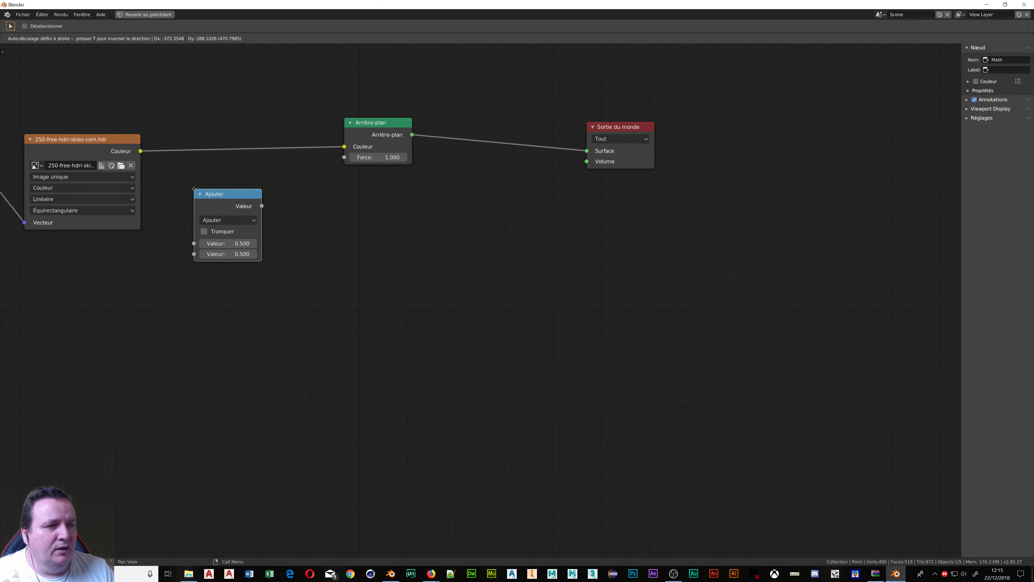
{"action": "left_click", "coordinate": [195, 186]}
{"action": "key", "text": "shift+a"}
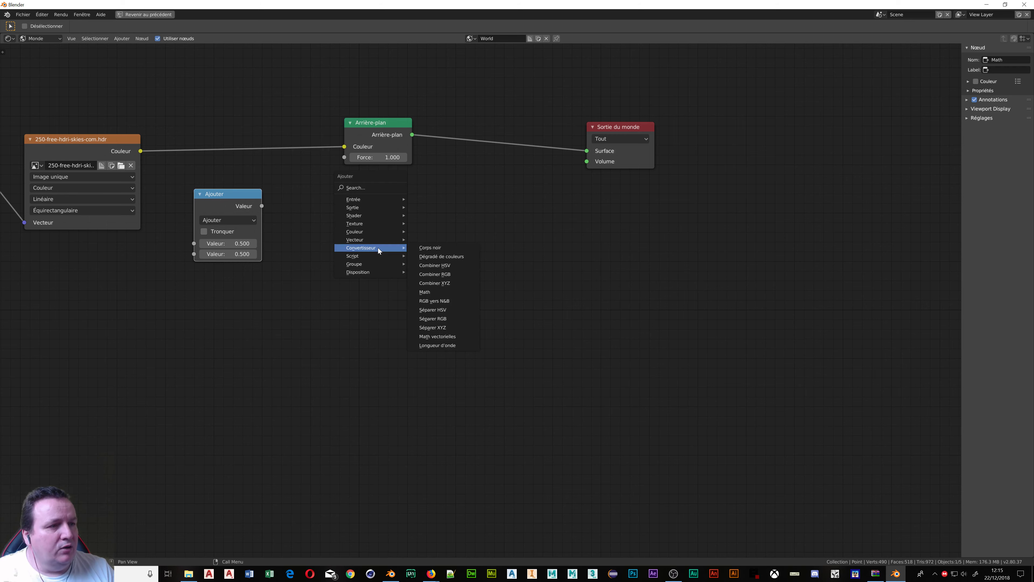
{"action": "left_click", "coordinate": [439, 291]}
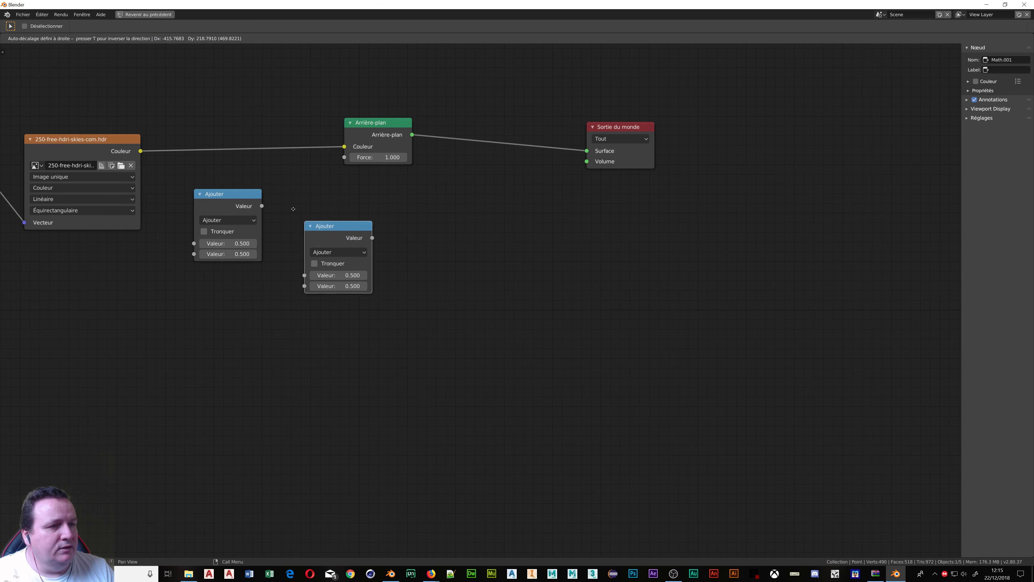
{"action": "left_click", "coordinate": [286, 194]}
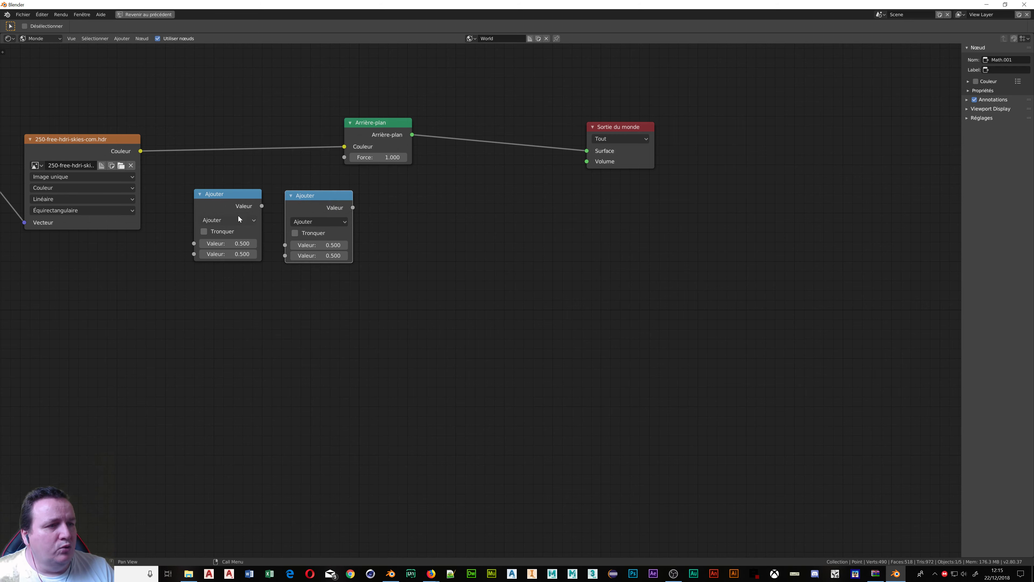
{"action": "left_click", "coordinate": [230, 220]}
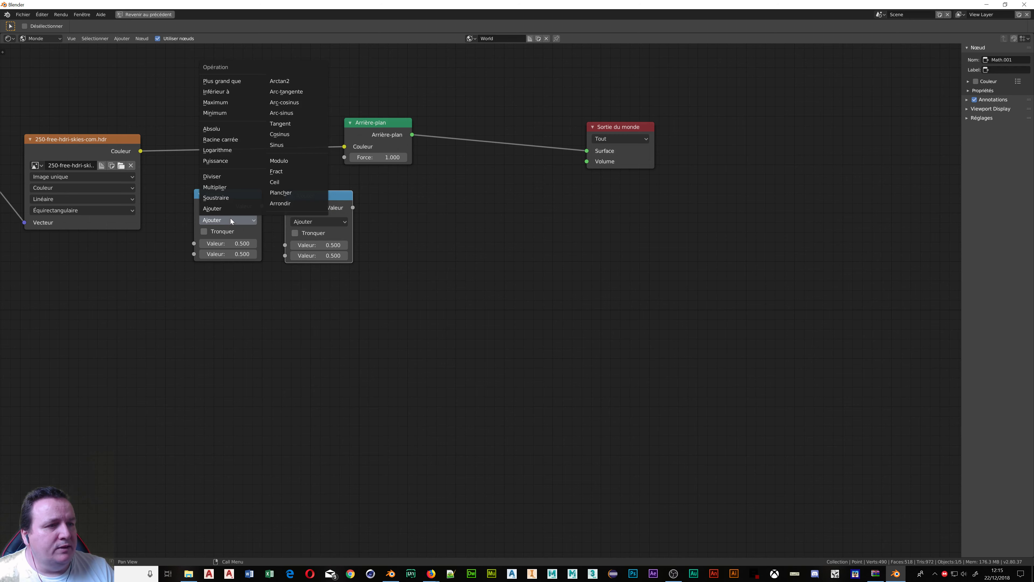
{"action": "left_click", "coordinate": [223, 187]}
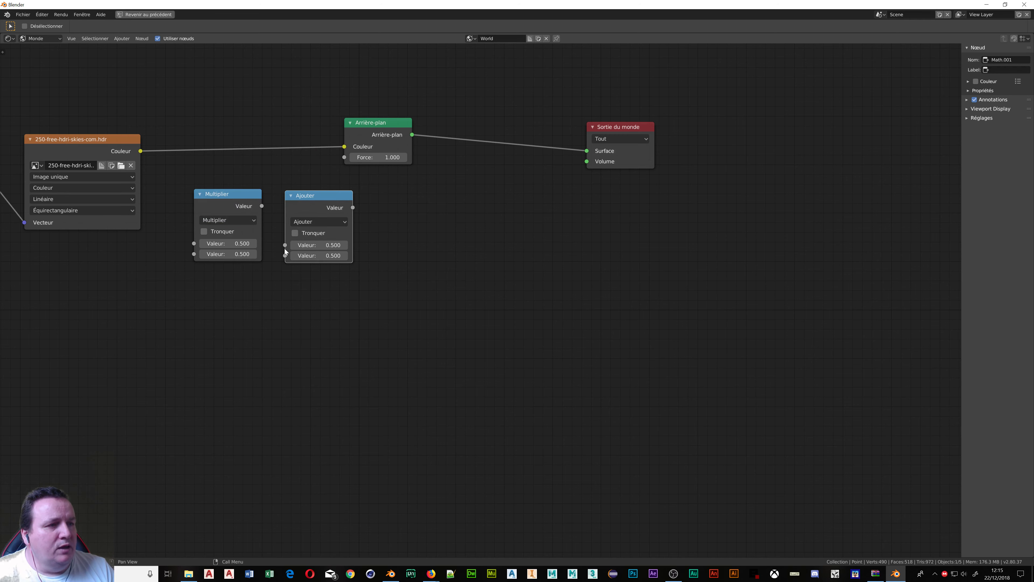
Step: Link HDRI Couleur into Multiplier, Multiplier into Ajouter, and Ajouter into the Arrière-plan Force
{"action": "left_click_drag", "start_coordinate": [263, 206], "coordinate": [281, 248]}
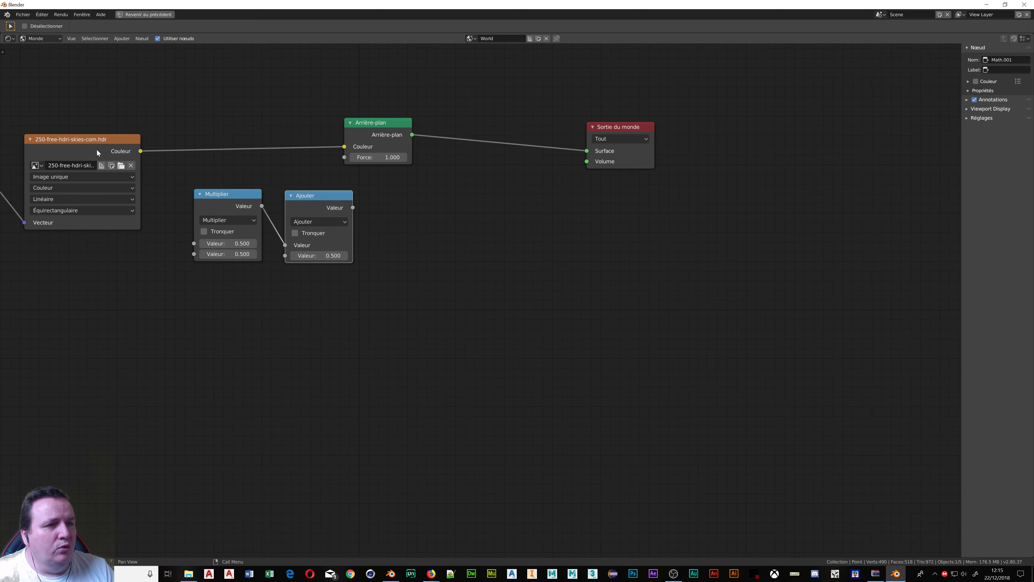
{"action": "left_click_drag", "start_coordinate": [141, 151], "coordinate": [194, 243]}
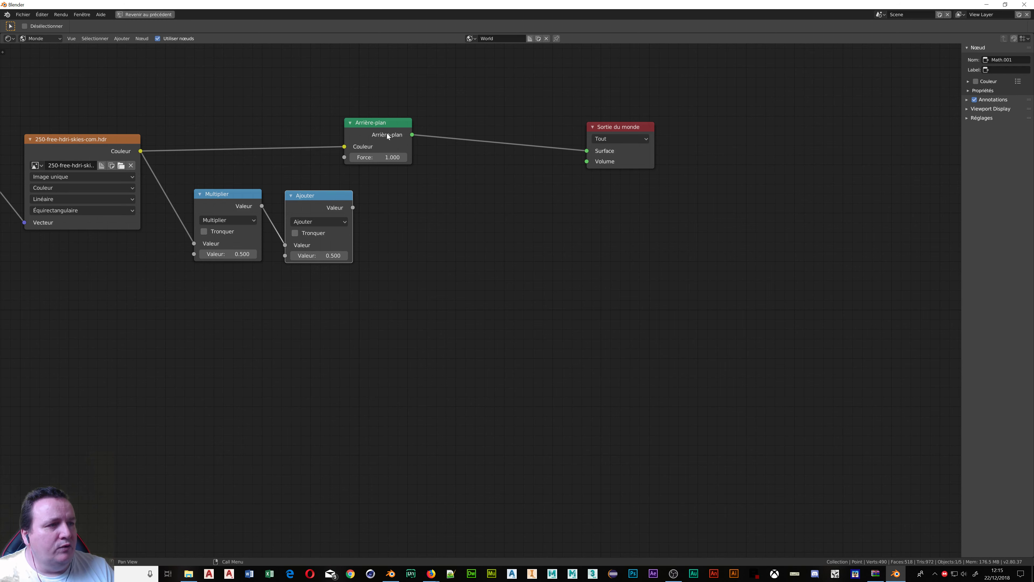
{"action": "left_click_drag", "start_coordinate": [383, 124], "coordinate": [473, 121]}
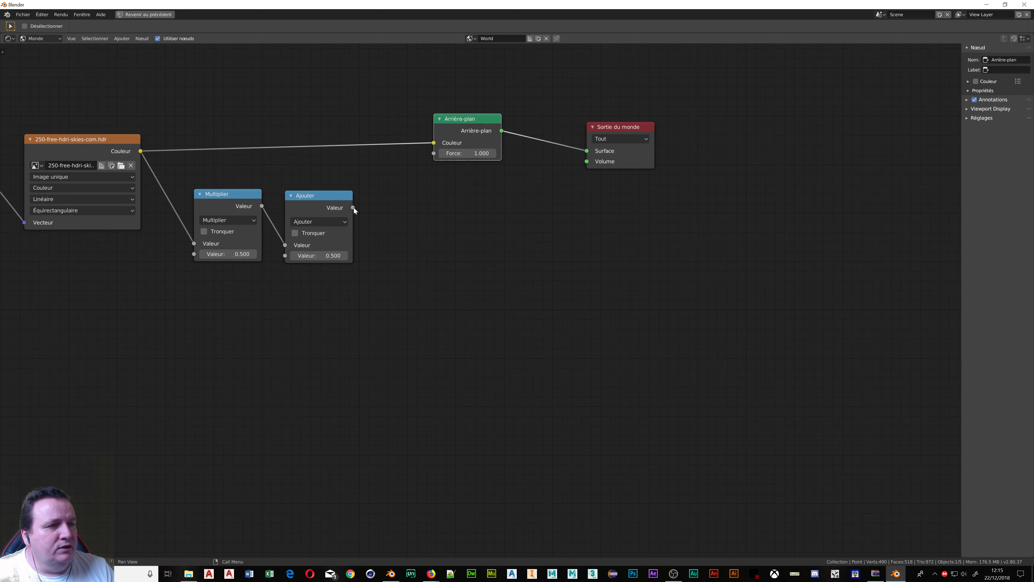
{"action": "left_click_drag", "start_coordinate": [354, 207], "coordinate": [434, 156]}
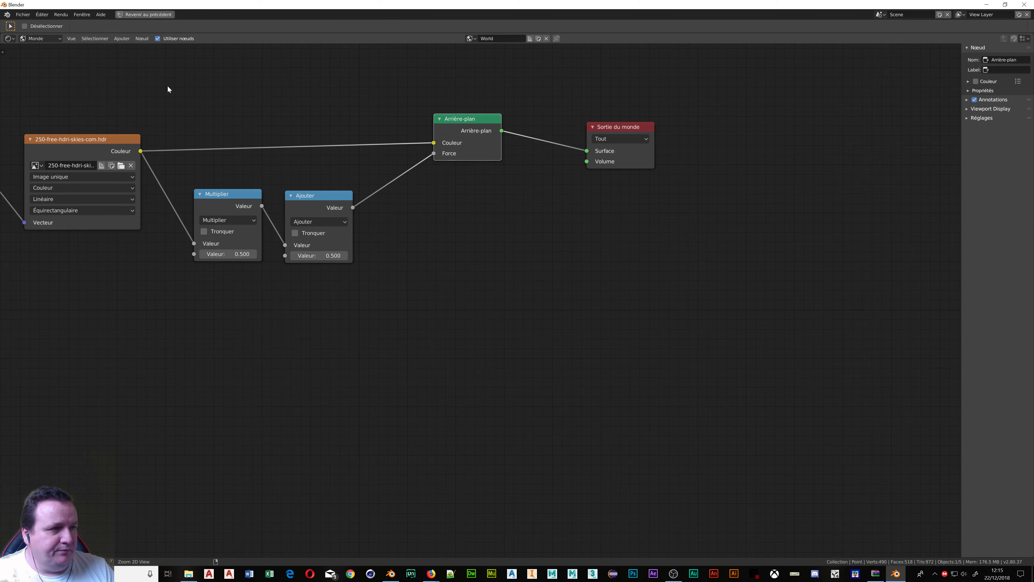
Step: Return to the full layout and raise the Multiplier value to 10.700
{"action": "key", "text": "ctrl+space"}
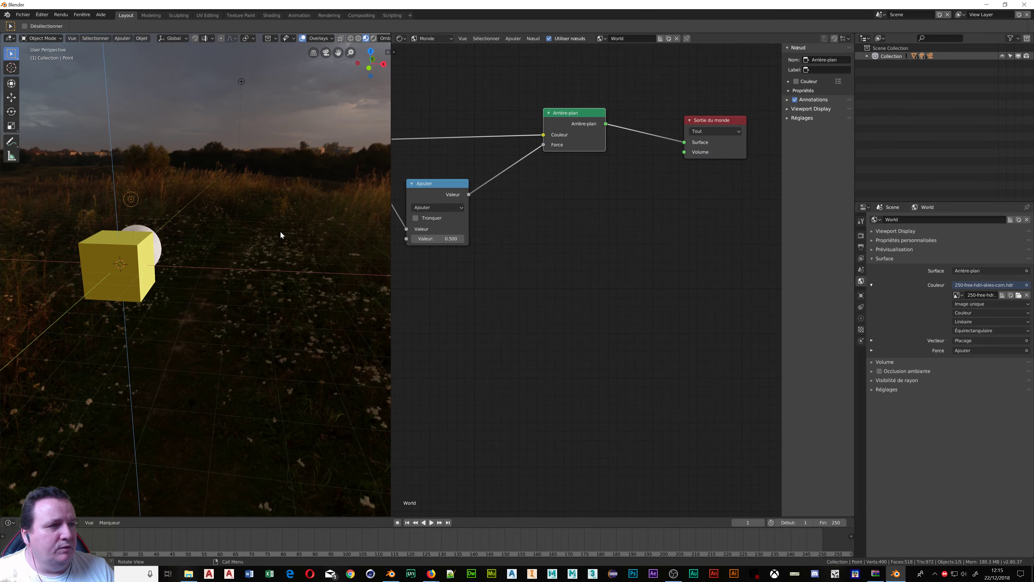
{"action": "middle_click_drag", "start_coordinate": [492, 270], "coordinate": [692, 206]}
{"action": "scroll", "coordinate": [300, 322], "scroll_direction": "up", "scroll_amount": 3}
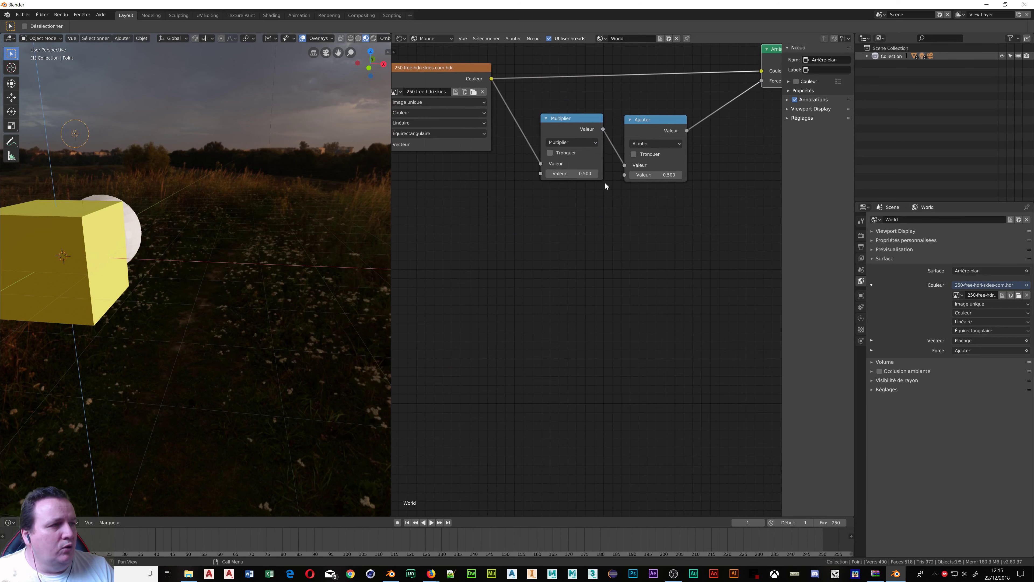
{"action": "mouse_move", "coordinate": [578, 174]}
{"action": "left_mouse_down"}
{"action": "mouse_move", "coordinate": [611, 174]}
{"action": "mouse_move", "coordinate": [570, 173]}
{"action": "mouse_move", "coordinate": [604, 173]}
{"action": "mouse_move", "coordinate": [591, 173]}
{"action": "left_mouse_up"}
{"action": "left_click_drag", "start_coordinate": [656, 175], "coordinate": [676, 175]}
Step: Set Ajouter to 1.900, rotate the HDRI 132° on Z, and lower Multiplier to 0.550
{"action": "middle_click_drag", "start_coordinate": [203, 285], "coordinate": [245, 265]}
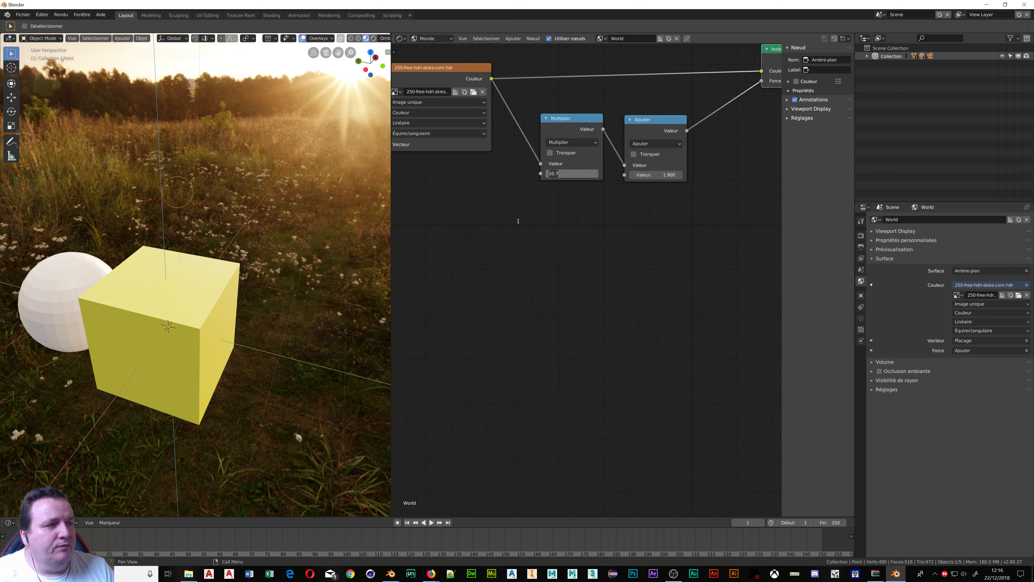
{"action": "mouse_move", "coordinate": [499, 213]}
{"action": "middle_mouse_down"}
{"action": "mouse_move", "coordinate": [774, 347]}
{"action": "mouse_move", "coordinate": [730, 331]}
{"action": "middle_mouse_up"}
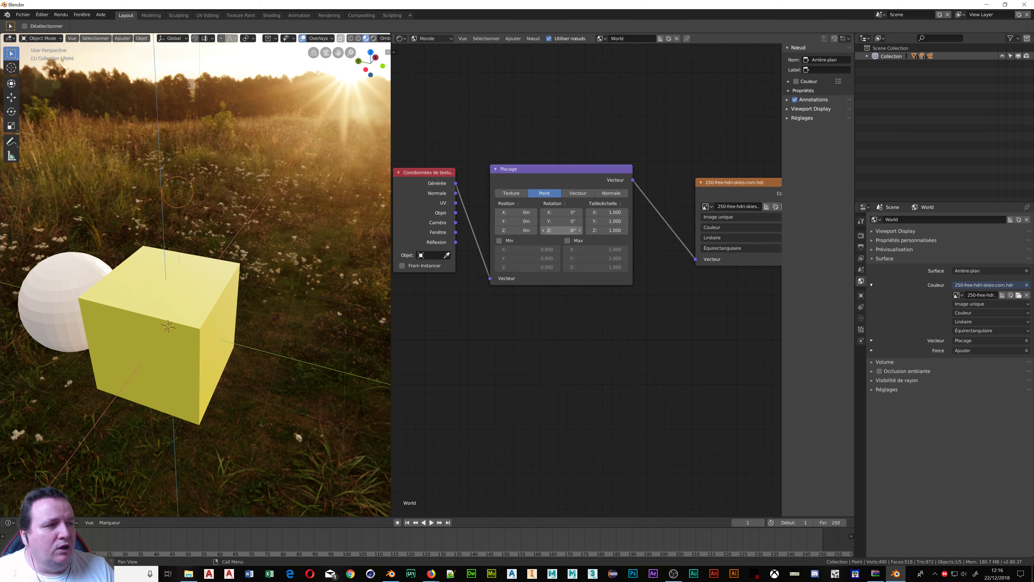
{"action": "left_click_drag", "start_coordinate": [561, 230], "coordinate": [587, 231]}
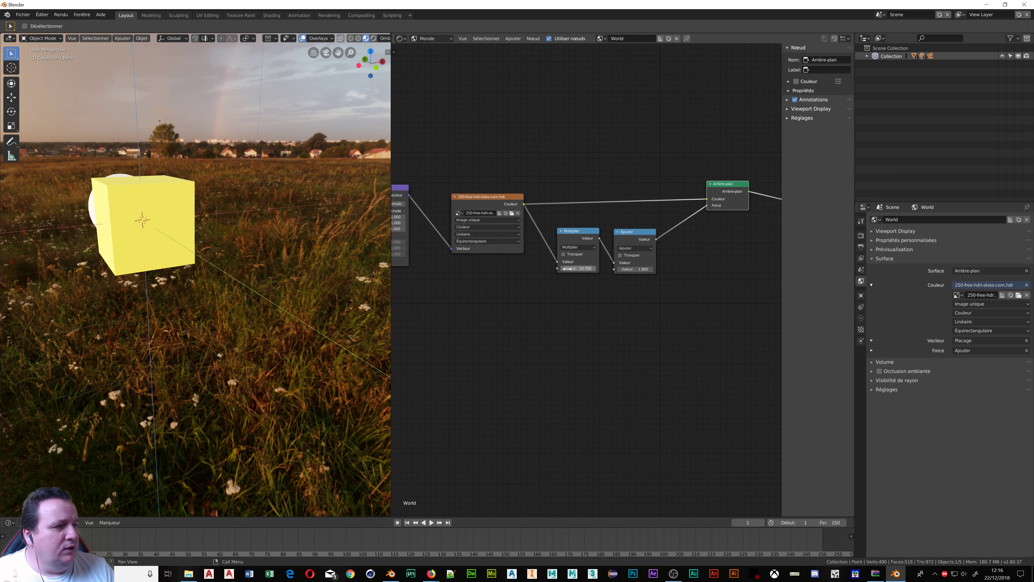
{"action": "mouse_move", "coordinate": [579, 268]}
{"action": "left_mouse_down"}
{"action": "mouse_move", "coordinate": [562, 268]}
{"action": "mouse_move", "coordinate": [599, 268]}
{"action": "mouse_move", "coordinate": [546, 268]}
{"action": "left_mouse_up"}
Step: Widen the 3D viewport and centre the Placage node in the node editor
{"action": "scroll", "coordinate": [196, 245], "scroll_direction": "up", "scroll_amount": 3}
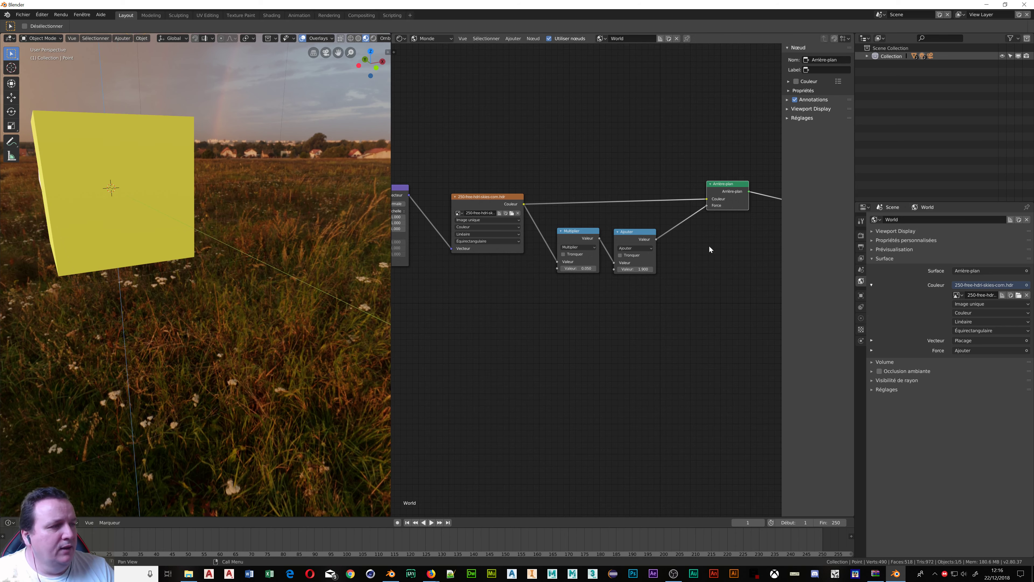
{"action": "mouse_move", "coordinate": [463, 283]}
{"action": "middle_mouse_down"}
{"action": "mouse_move", "coordinate": [532, 312]}
{"action": "mouse_move", "coordinate": [755, 339]}
{"action": "middle_mouse_up"}
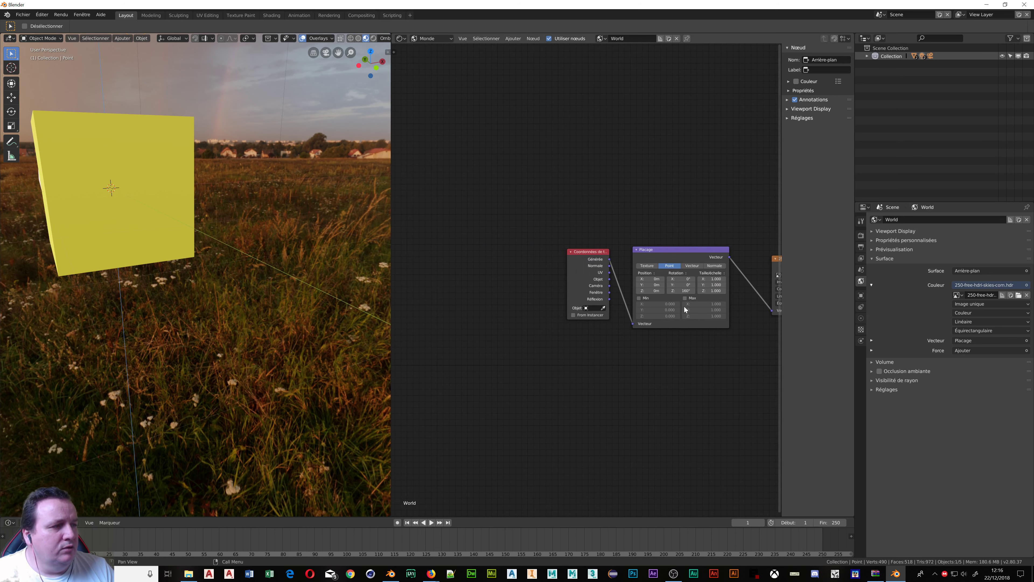
{"action": "scroll", "coordinate": [570, 249], "scroll_direction": "up", "scroll_amount": 3}
{"action": "scroll", "coordinate": [472, 246], "scroll_direction": "up", "scroll_amount": 2}
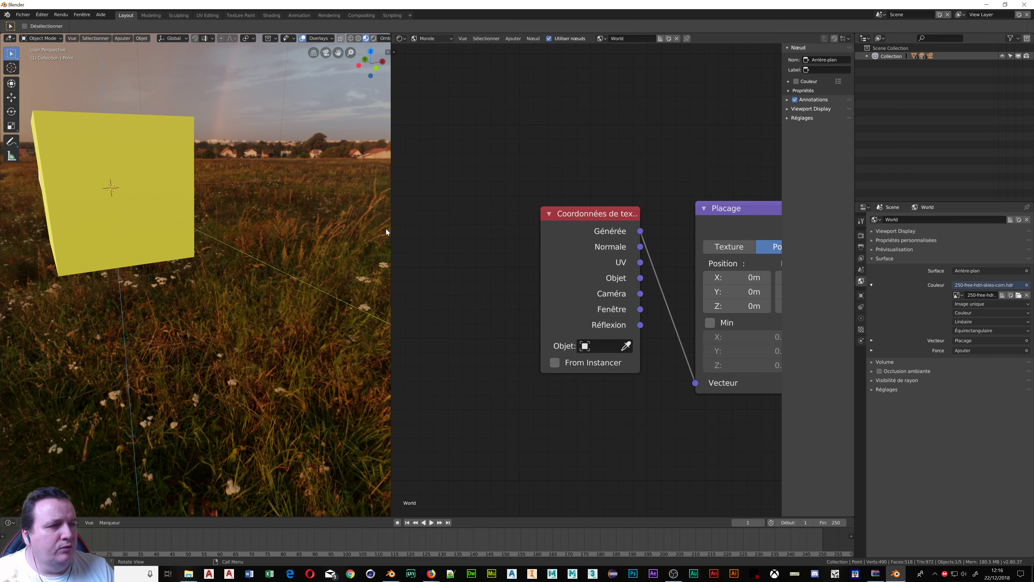
{"action": "left_click_drag", "start_coordinate": [391, 228], "coordinate": [536, 242]}
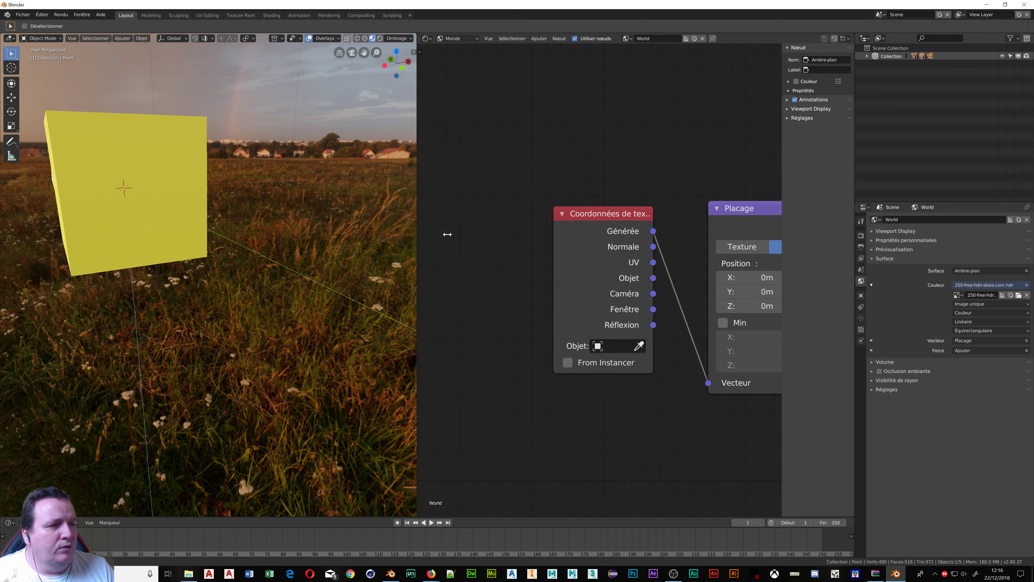
{"action": "mouse_move", "coordinate": [778, 435]}
{"action": "middle_mouse_down"}
{"action": "mouse_move", "coordinate": [776, 341]}
{"action": "mouse_move", "coordinate": [749, 338]}
{"action": "middle_mouse_up"}
Step: Hide the sidebar and drag the Mapping Rotation Z to spin the HDRI to a new angle
{"action": "key", "text": "n"}
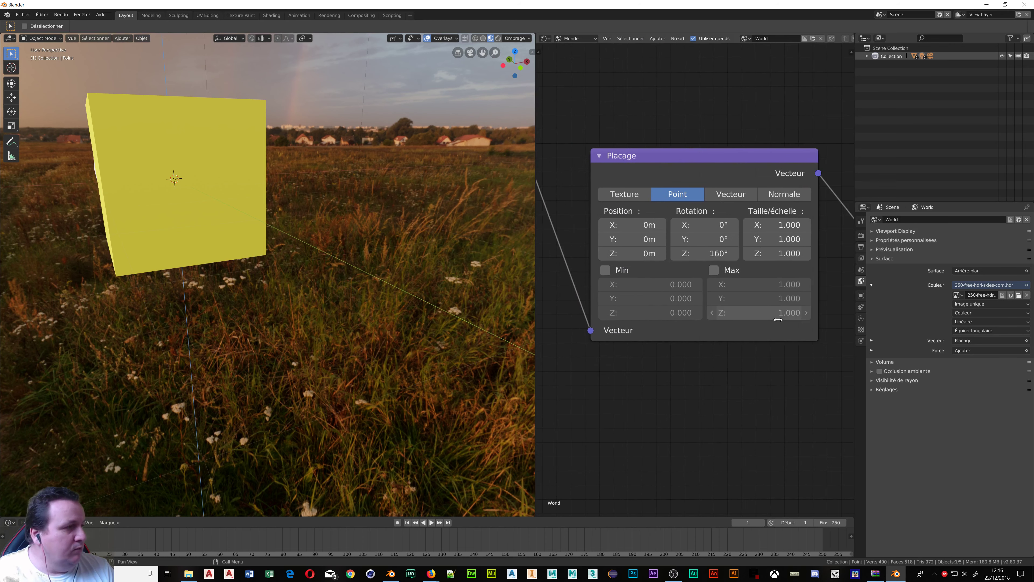
{"action": "scroll", "coordinate": [695, 281], "scroll_direction": "up", "scroll_amount": 1}
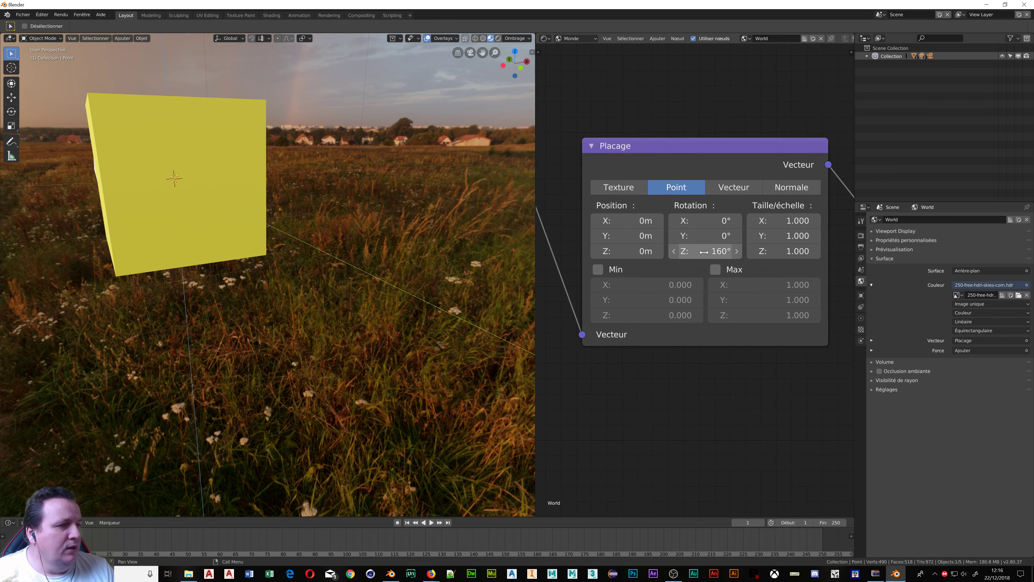
{"action": "mouse_move", "coordinate": [704, 251]}
{"action": "left_mouse_down"}
{"action": "mouse_move", "coordinate": [676, 251]}
{"action": "mouse_move", "coordinate": [701, 252]}
{"action": "left_mouse_up"}
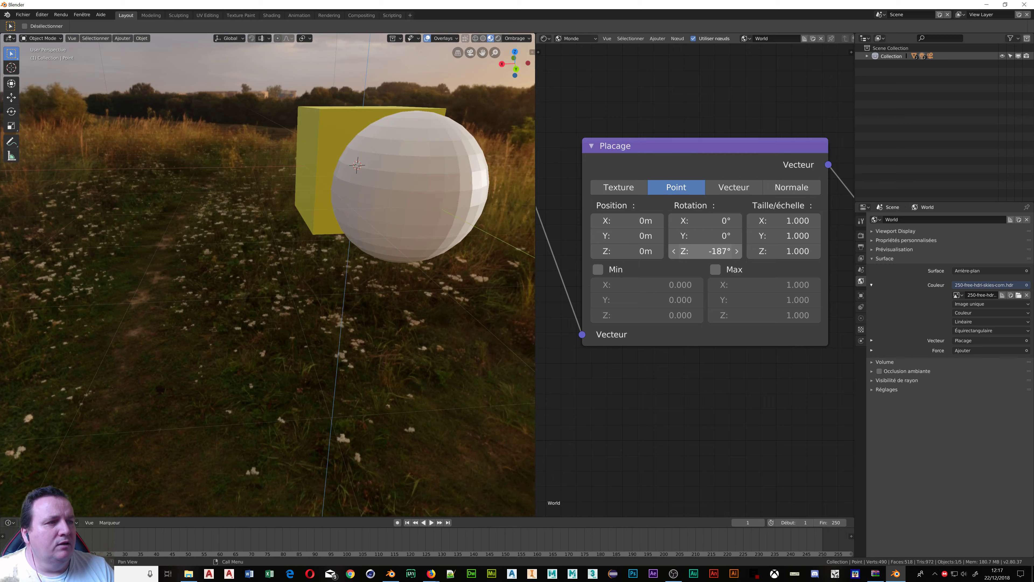
{"action": "left_click_drag", "start_coordinate": [701, 251], "coordinate": [685, 252]}
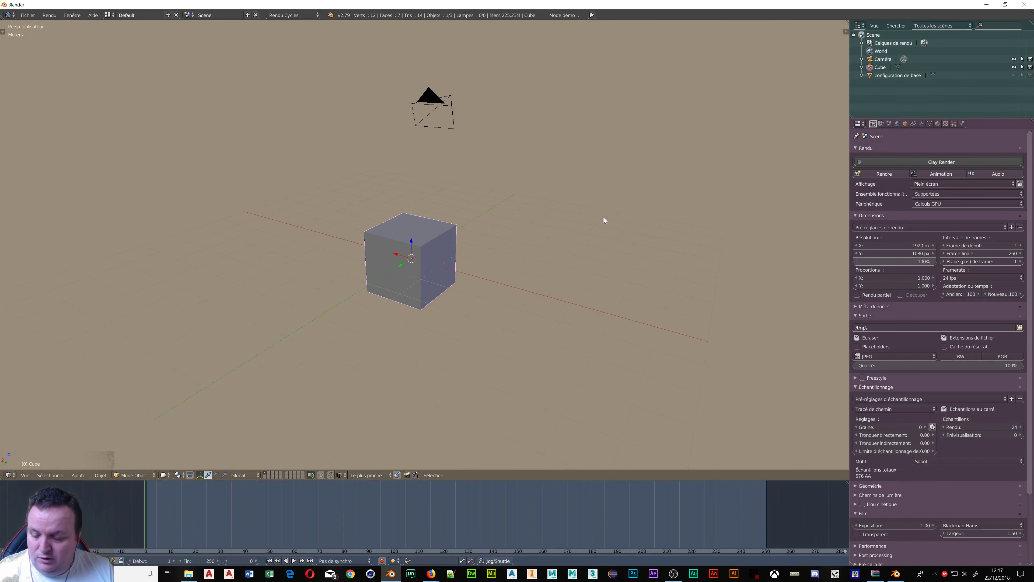
Step: Add a UV sphere beside the cube and set it to smooth shading
{"action": "key", "text": "shift+a"}
{"action": "left_click", "coordinate": [648, 227]}
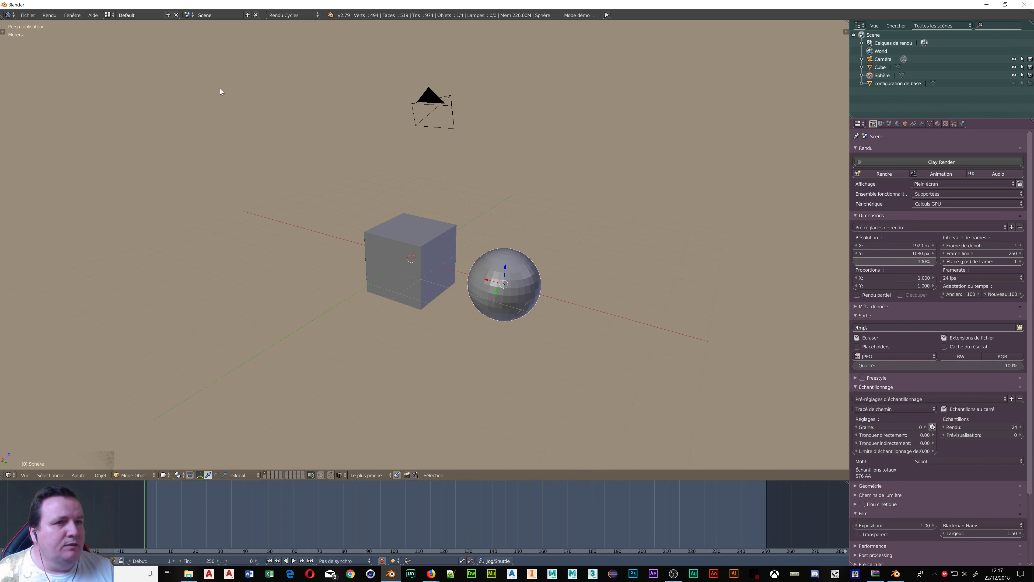
{"action": "key", "text": "t"}
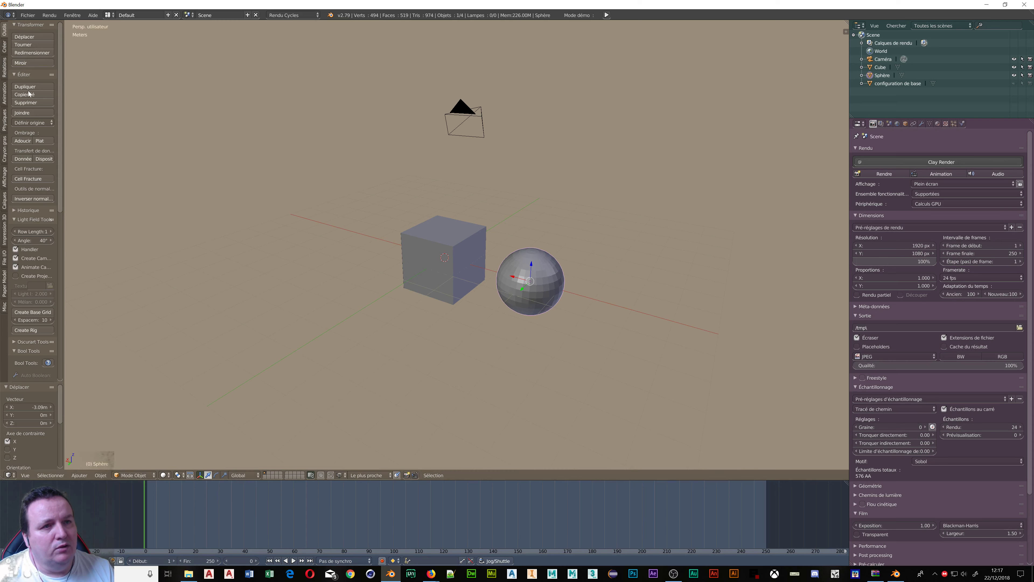
{"action": "left_click_drag", "start_coordinate": [63, 96], "coordinate": [119, 98]}
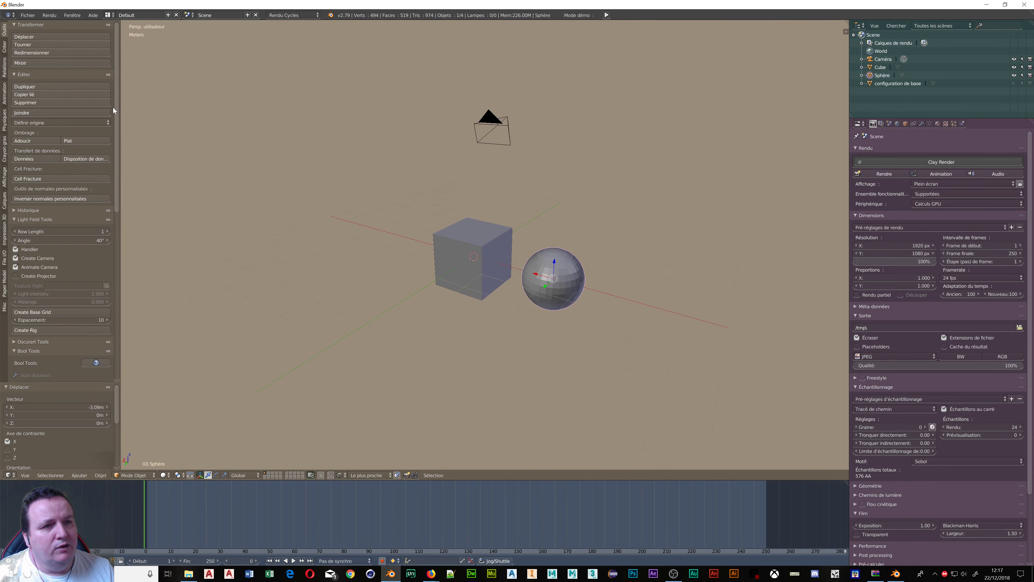
{"action": "left_click", "coordinate": [20, 140]}
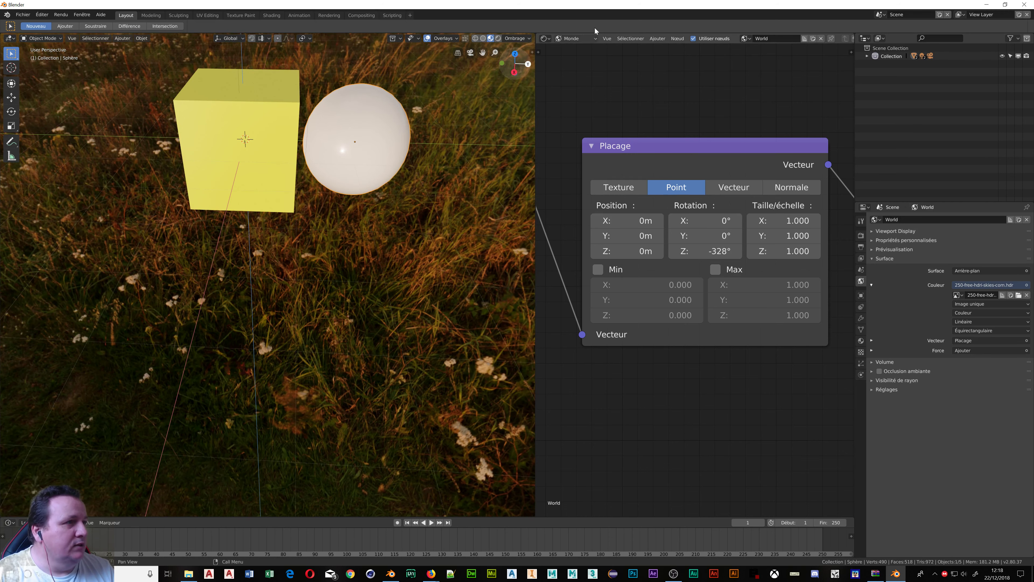
Step: Switch the shader editor from the world node tree to the object's shader nodes
{"action": "left_click", "coordinate": [598, 39]}
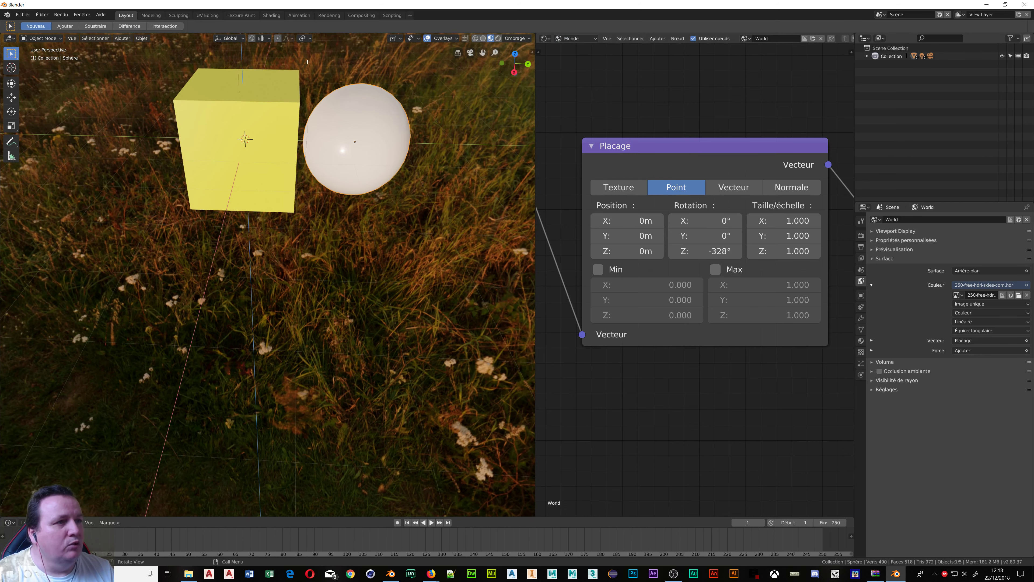
{"action": "left_click", "coordinate": [576, 38]}
Step: Create a new material 'Matériau' for the sphere and show its material properties
{"action": "left_click", "coordinate": [572, 48]}
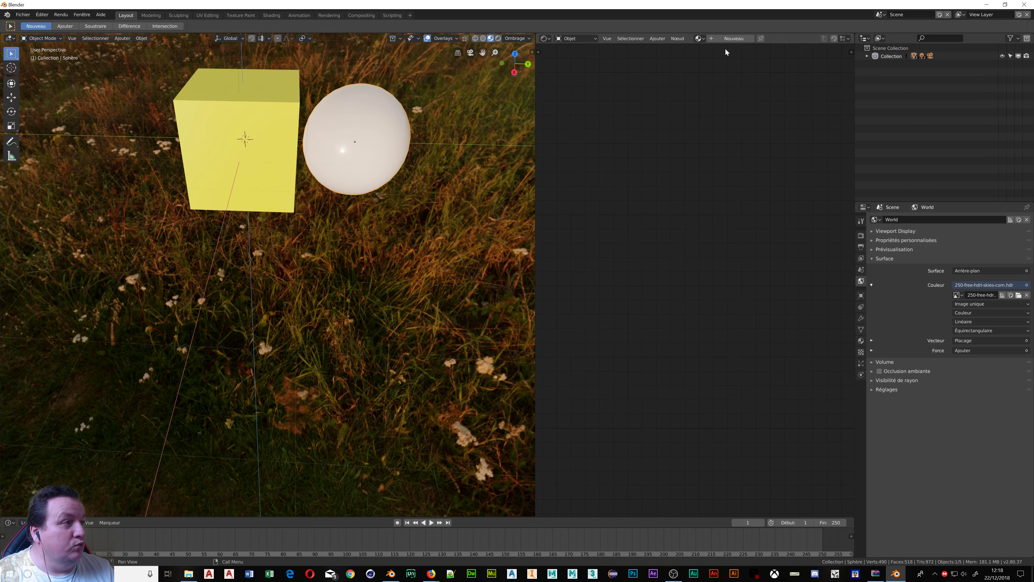
{"action": "left_click", "coordinate": [720, 38]}
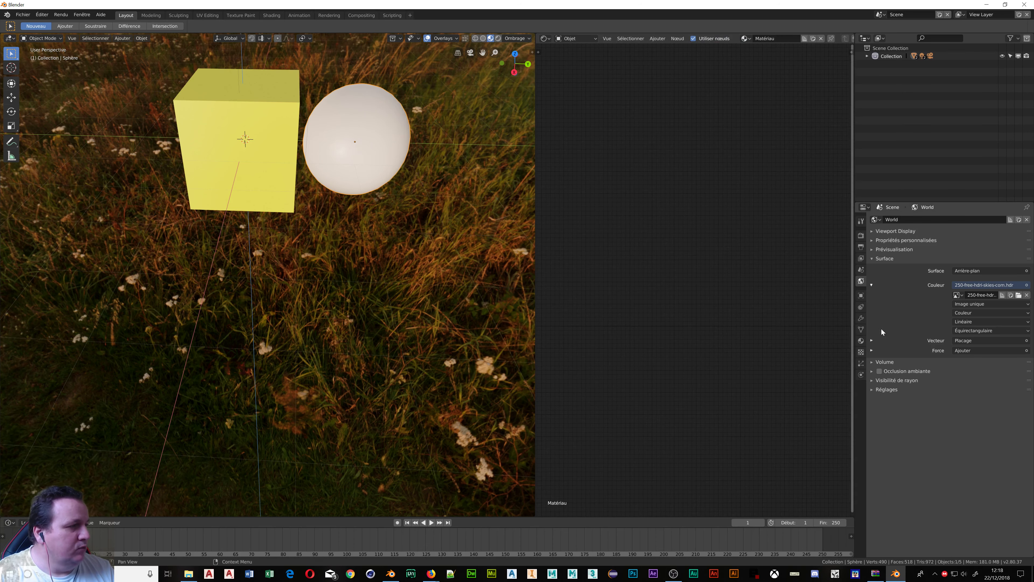
{"action": "left_click", "coordinate": [861, 341]}
{"action": "key", "text": "shift+a"}
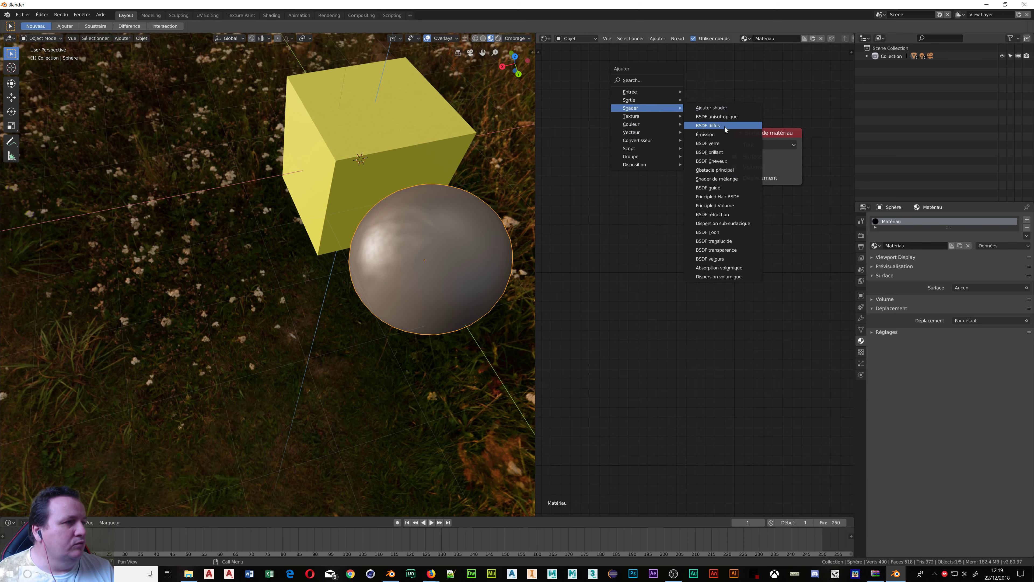
Step: Link a blue BSDF diffus to Surface and add a Shader de mélange joining it with BSDF brillant
{"action": "left_click", "coordinate": [721, 127]}
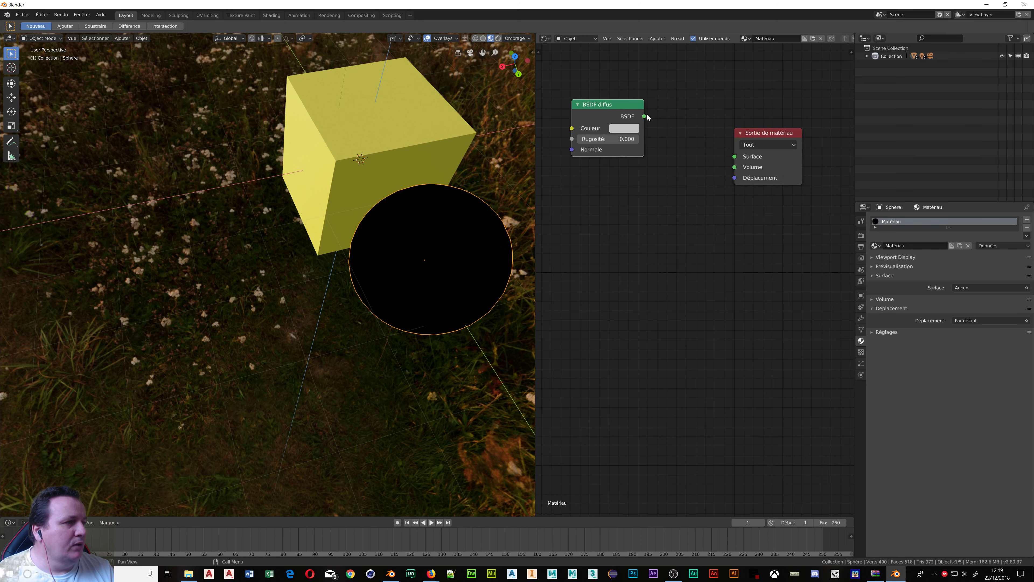
{"action": "left_click_drag", "start_coordinate": [644, 116], "coordinate": [733, 157]}
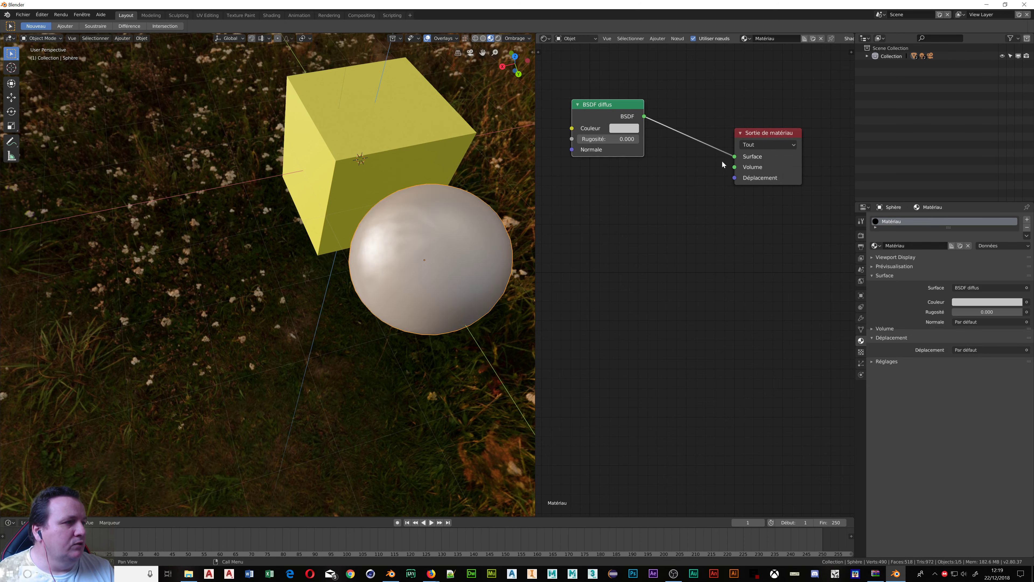
{"action": "left_click", "coordinate": [618, 128]}
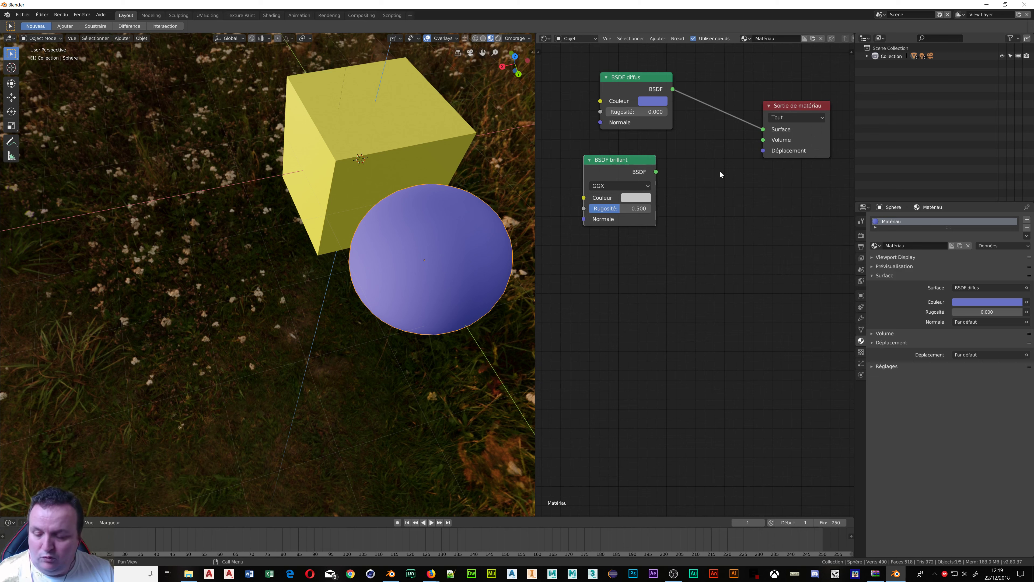
{"action": "key", "text": "shift+a"}
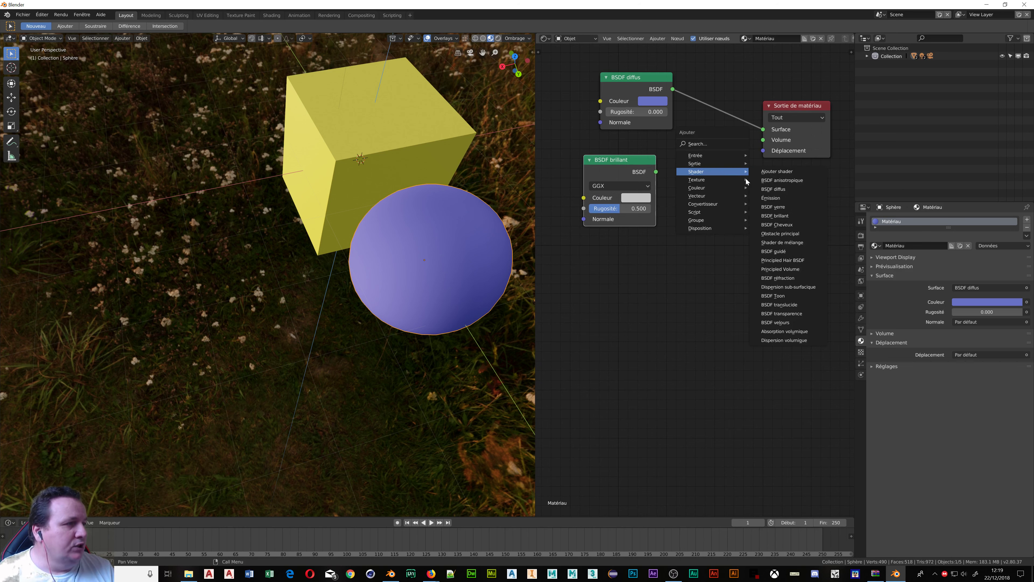
{"action": "left_click", "coordinate": [773, 242]}
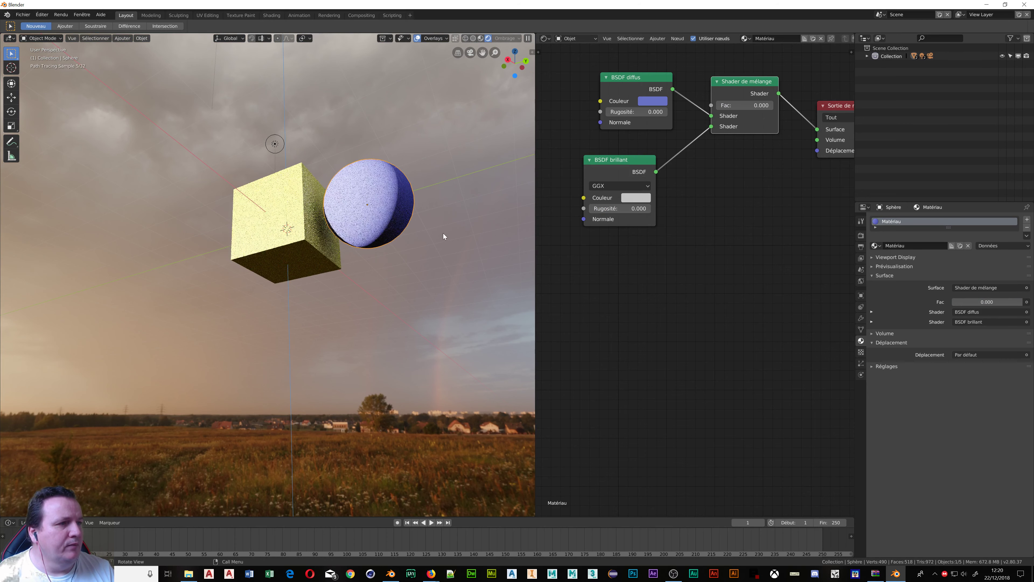
Step: Reposition the Shader de mélange node, orbit to view the mirror sphere, then switch to Blender 2.79
{"action": "left_click_drag", "start_coordinate": [723, 113], "coordinate": [784, 112]}
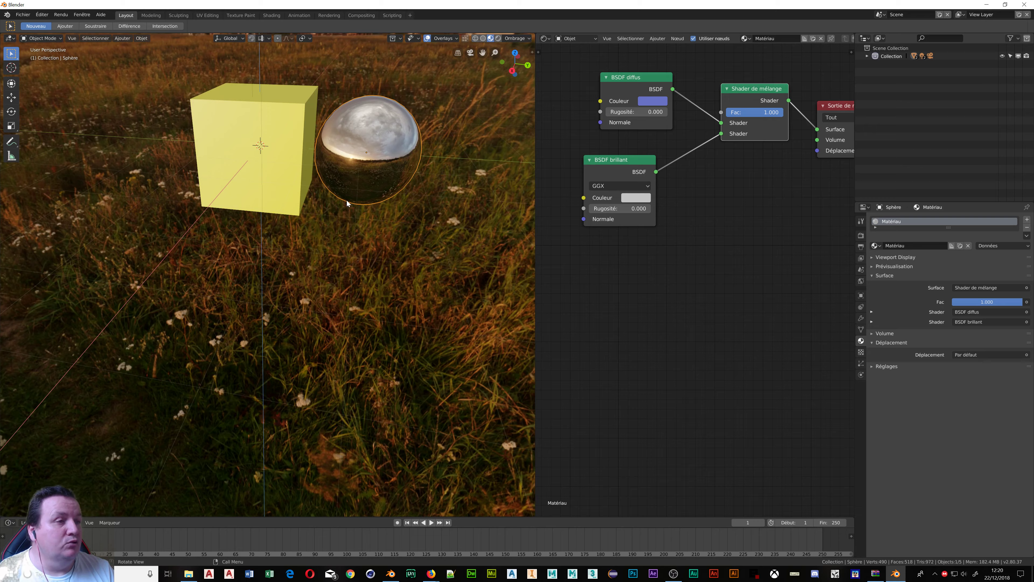
{"action": "mouse_move", "coordinate": [349, 202]}
{"action": "middle_mouse_down"}
{"action": "mouse_move", "coordinate": [344, 169]}
{"action": "mouse_move", "coordinate": [351, 215]}
{"action": "mouse_move", "coordinate": [312, 206]}
{"action": "mouse_move", "coordinate": [364, 201]}
{"action": "mouse_move", "coordinate": [335, 183]}
{"action": "middle_mouse_up"}
{"action": "scroll", "coordinate": [335, 183], "scroll_direction": "down", "scroll_amount": 3}
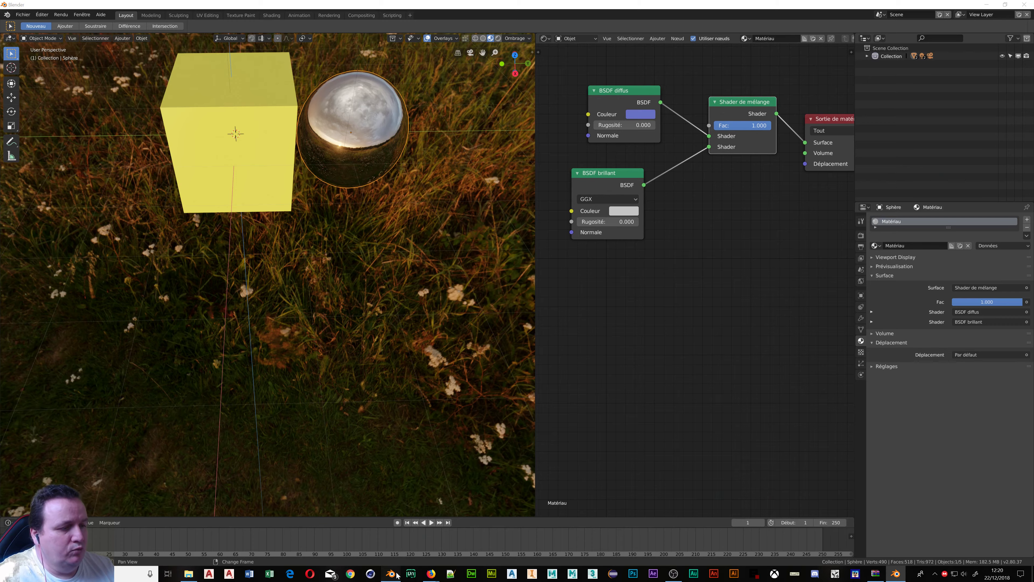
{"action": "key", "text": "alt+Tab"}
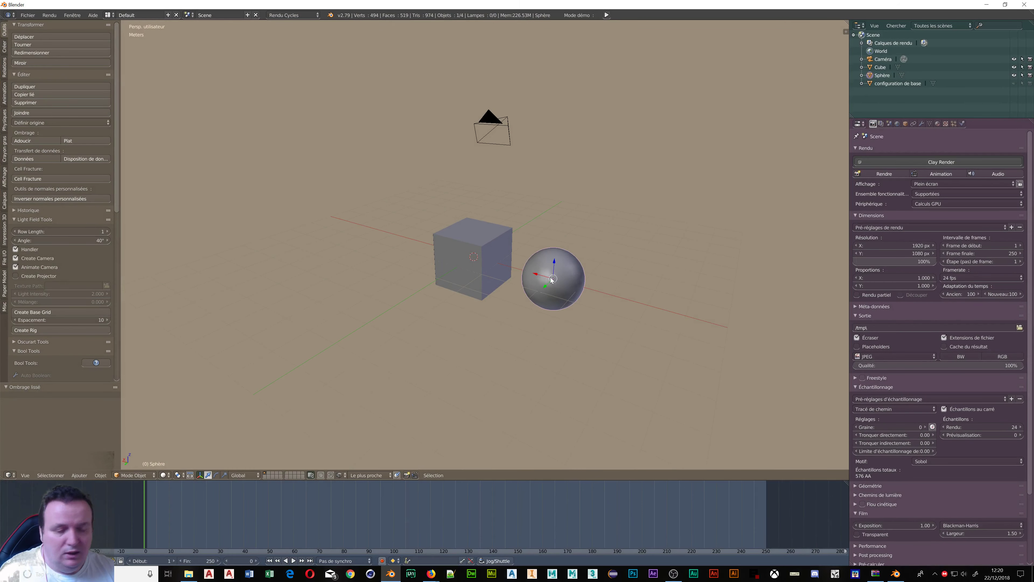
Step: Give the 2.79 sphere a new BSDF brillant material and split the view, rendering the left half
{"action": "mouse_move", "coordinate": [505, 283]}
{"action": "middle_mouse_down"}
{"action": "mouse_move", "coordinate": [650, 282]}
{"action": "mouse_move", "coordinate": [643, 260]}
{"action": "middle_mouse_up"}
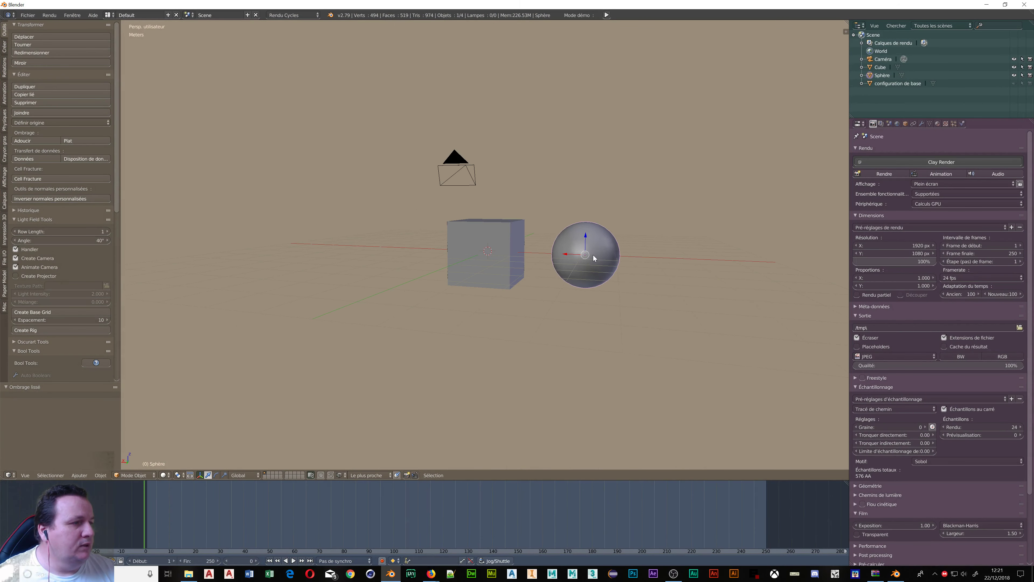
{"action": "left_click", "coordinate": [938, 124]}
{"action": "left_click", "coordinate": [937, 176]}
{"action": "left_click", "coordinate": [968, 247]}
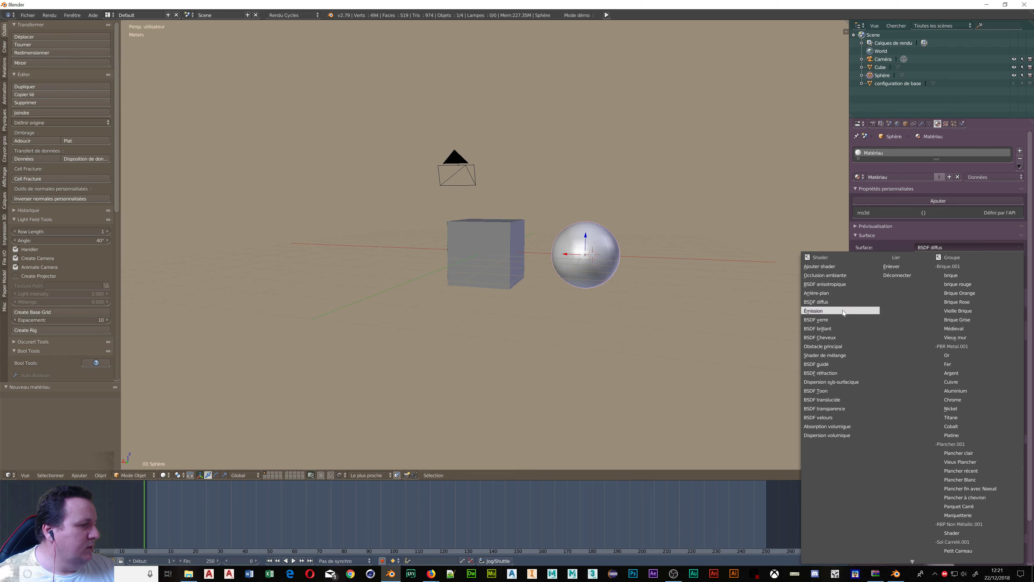
{"action": "left_click", "coordinate": [835, 329]}
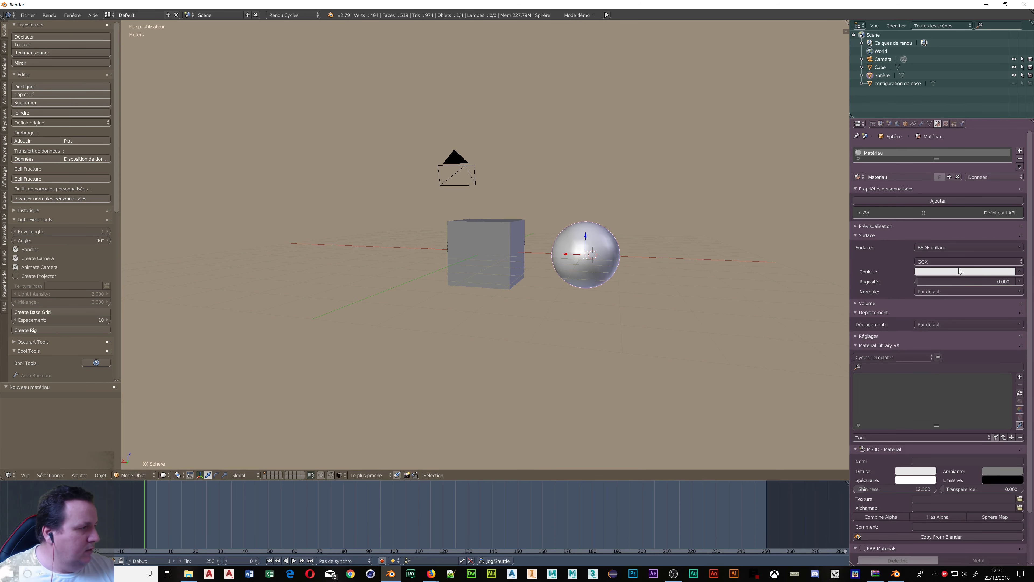
{"action": "left_click_drag", "start_coordinate": [846, 31], "coordinate": [415, 163]}
{"action": "key", "text": "shift+z"}
Step: Hide the tools panel and turn the right view into a node editor with room for nodes
{"action": "key", "text": "t"}
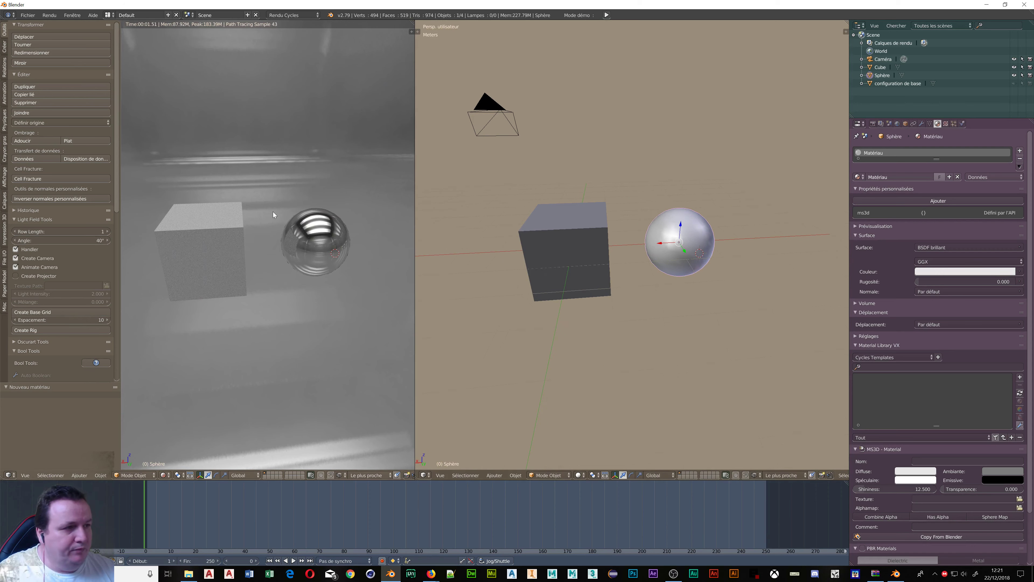
{"action": "key", "text": "t"}
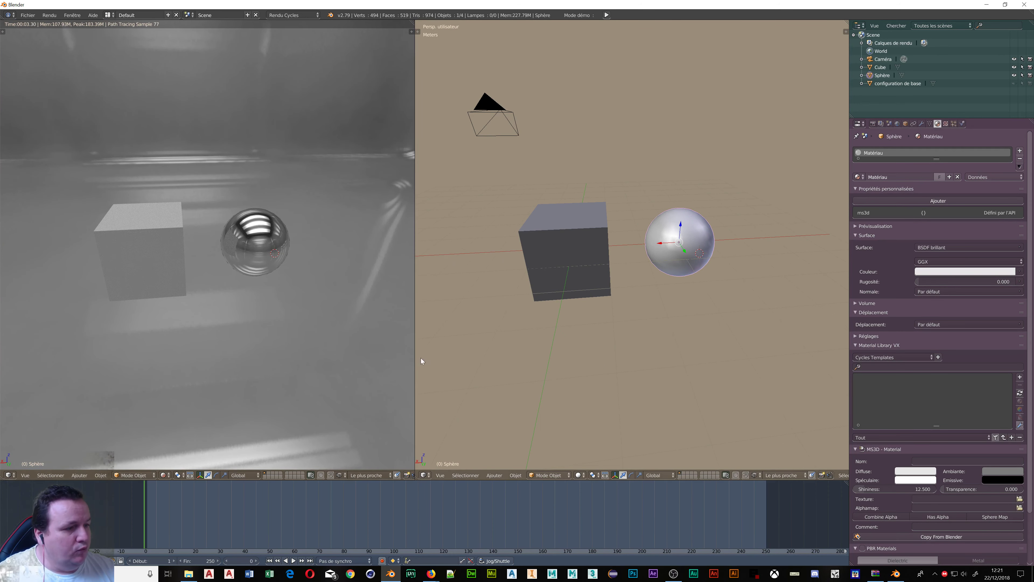
{"action": "left_click", "coordinate": [424, 476]}
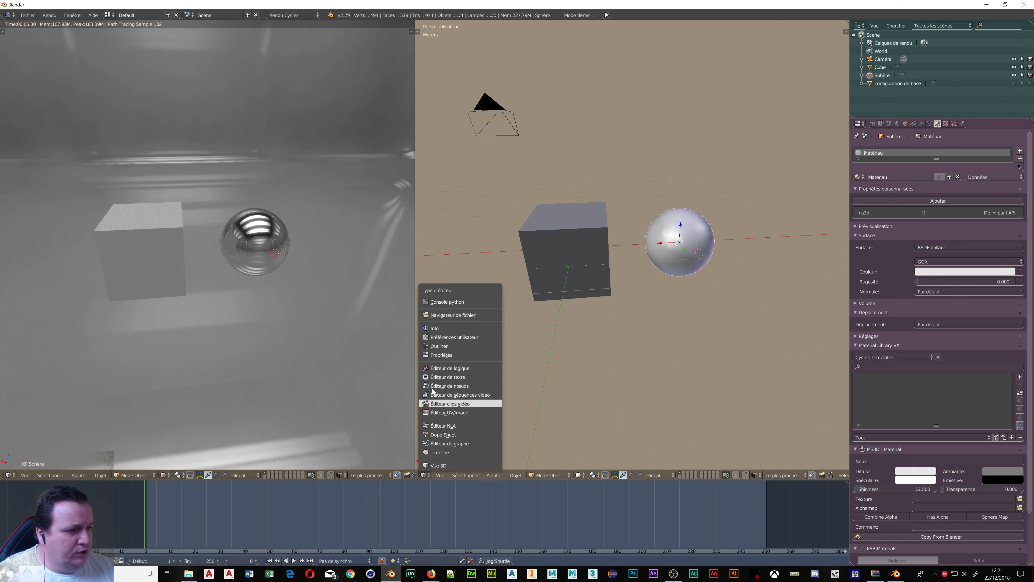
{"action": "left_click", "coordinate": [449, 386]}
{"action": "scroll", "coordinate": [498, 218], "scroll_direction": "up", "scroll_amount": 2}
{"action": "scroll", "coordinate": [408, 125], "scroll_direction": "up", "scroll_amount": 4}
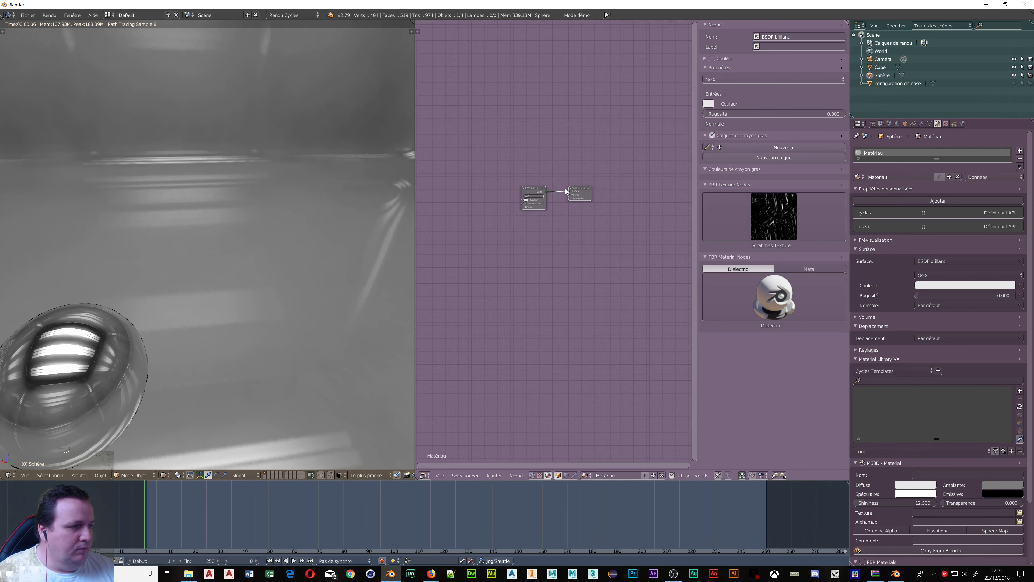
{"action": "scroll", "coordinate": [552, 236], "scroll_direction": "up", "scroll_amount": 1}
{"action": "middle_click_drag", "start_coordinate": [551, 236], "coordinate": [579, 247]}
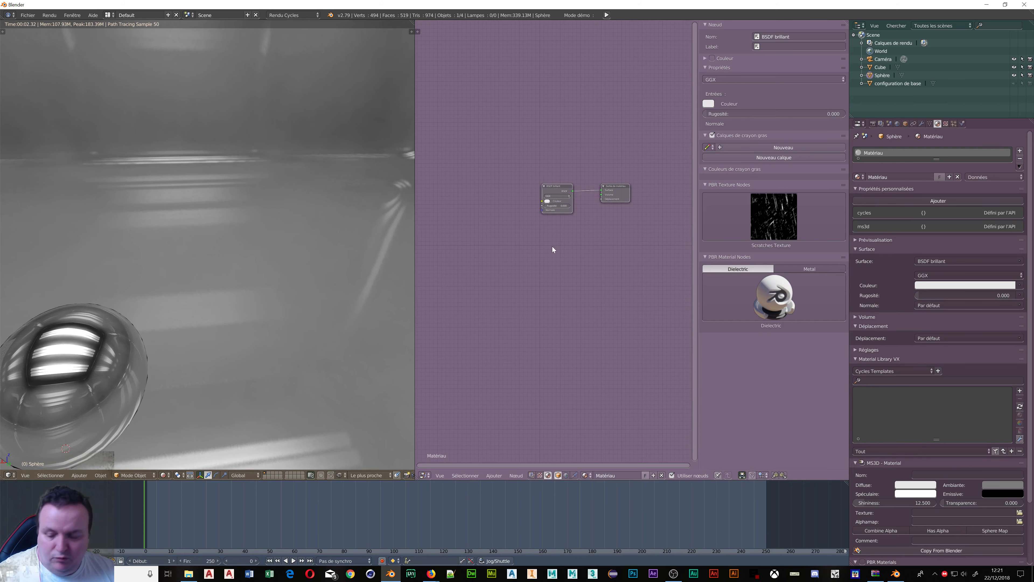
Step: Add a Voronoi texture below the glossy shader, link its colour to Surface, then detach it
{"action": "key", "text": "shift+a"}
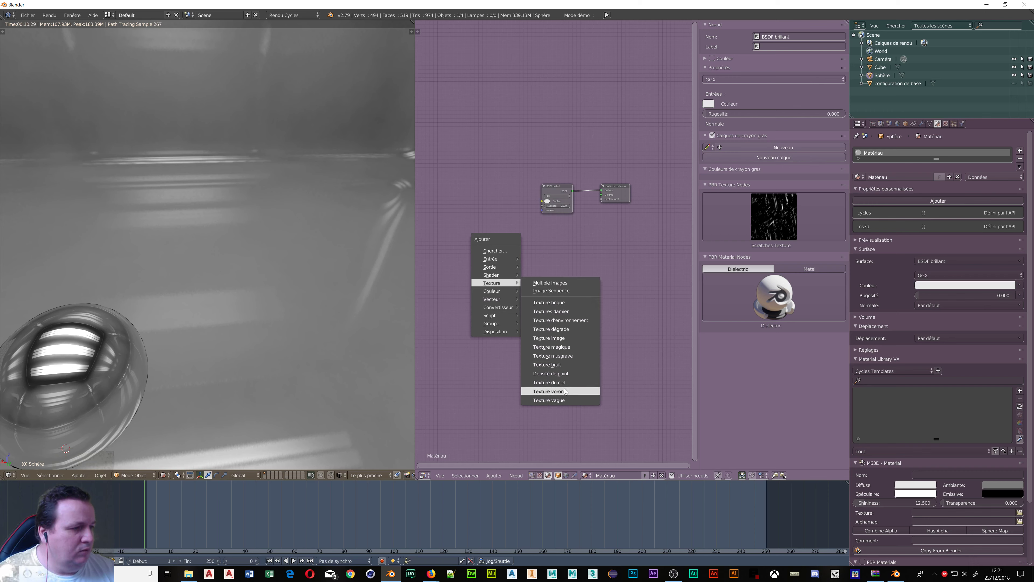
{"action": "left_click", "coordinate": [565, 391]}
{"action": "left_click", "coordinate": [504, 221]}
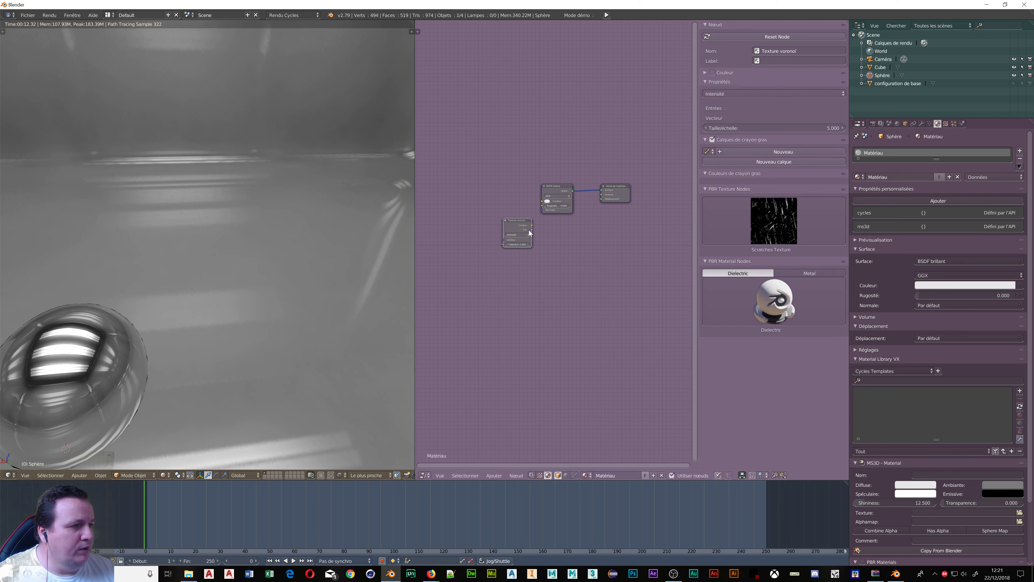
{"action": "middle_click_drag", "start_coordinate": [151, 335], "coordinate": [271, 185], "text": "shift"}
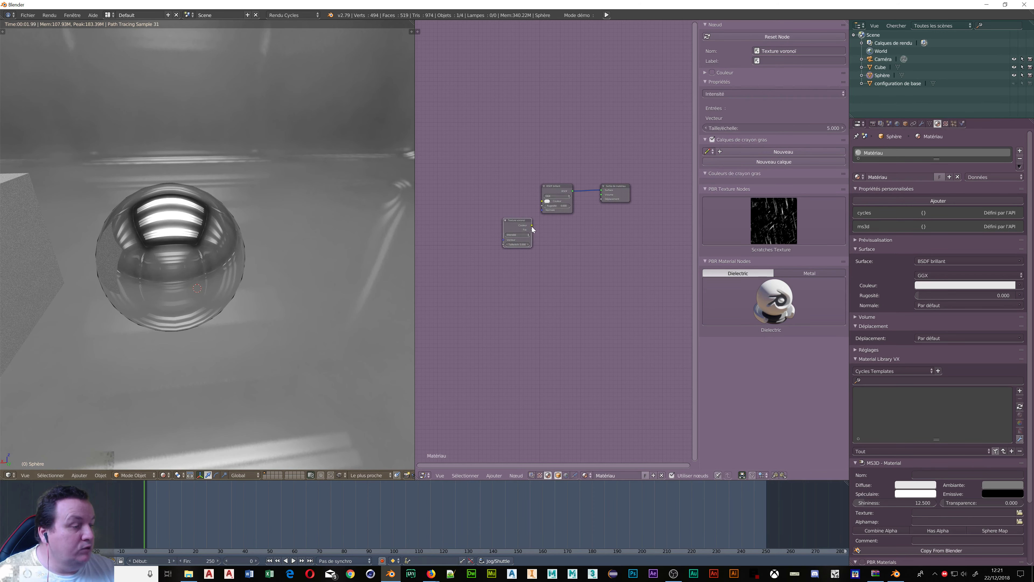
{"action": "left_click_drag", "start_coordinate": [532, 226], "coordinate": [601, 190]}
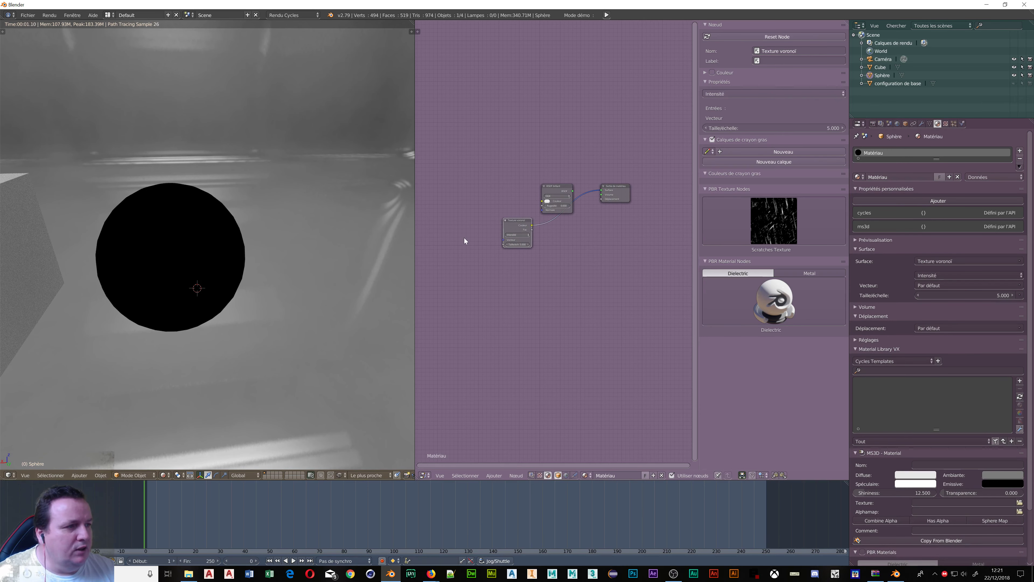
{"action": "left_click_drag", "start_coordinate": [600, 195], "coordinate": [529, 195]}
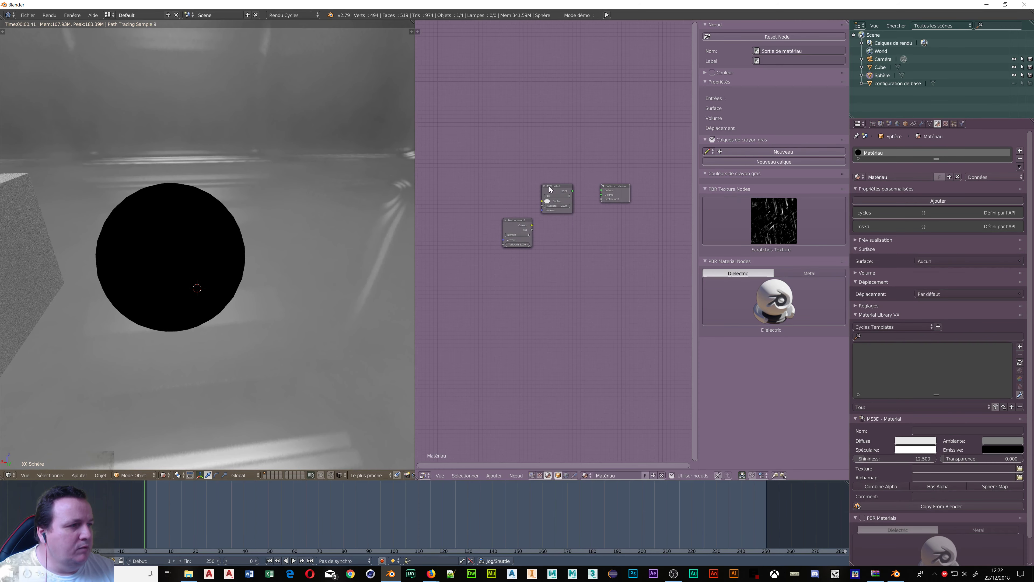
Step: Disconnect the surface and add a diffuse shader fed by the Voronoi colour
{"action": "left_click", "coordinate": [550, 188]}
{"action": "key", "text": "shift+a"}
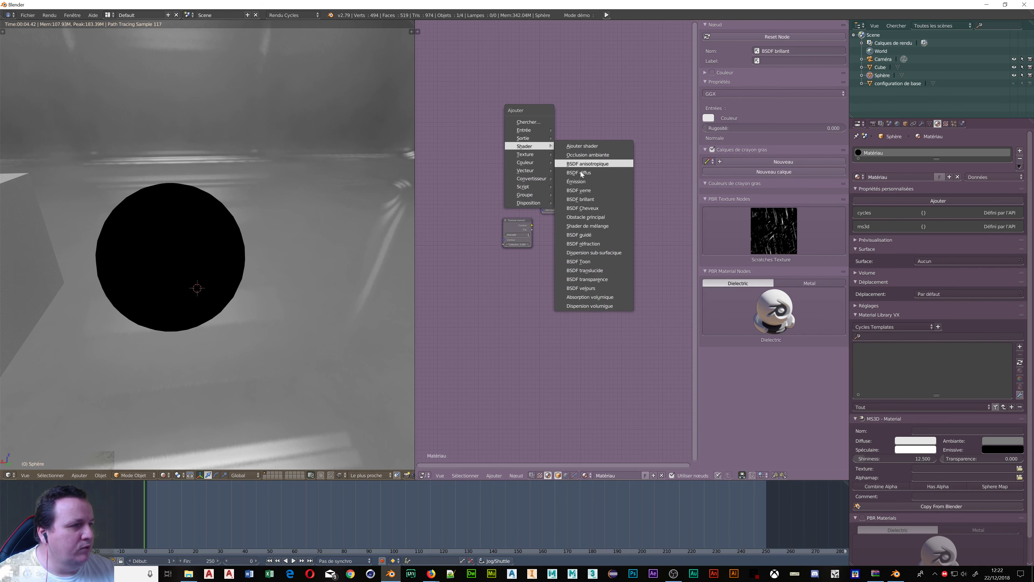
{"action": "left_click", "coordinate": [578, 173]}
{"action": "left_click", "coordinate": [540, 145]}
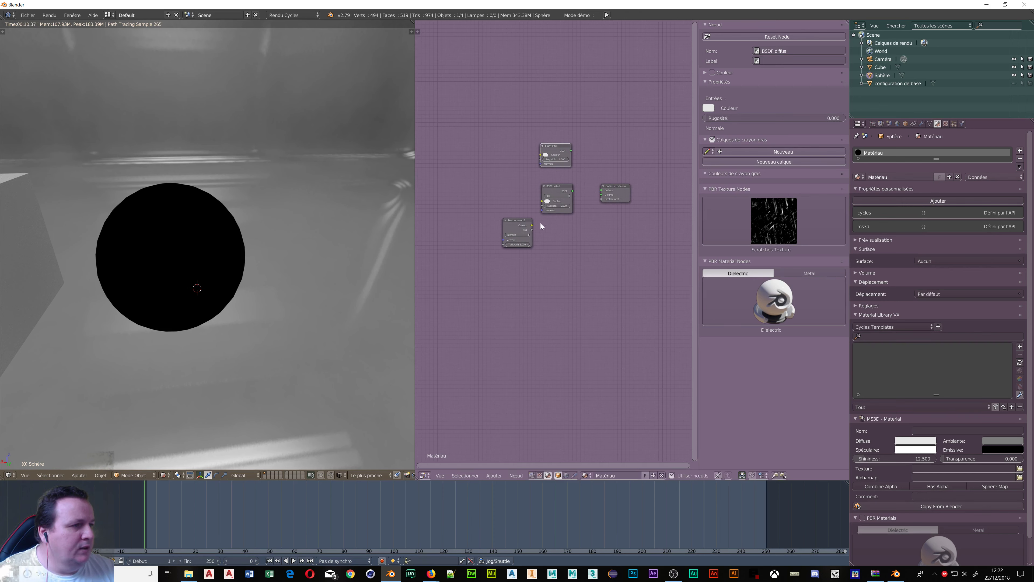
{"action": "mouse_move", "coordinate": [531, 225]}
{"action": "left_mouse_down"}
{"action": "mouse_move", "coordinate": [539, 155]}
{"action": "mouse_move", "coordinate": [601, 190]}
{"action": "left_mouse_up"}
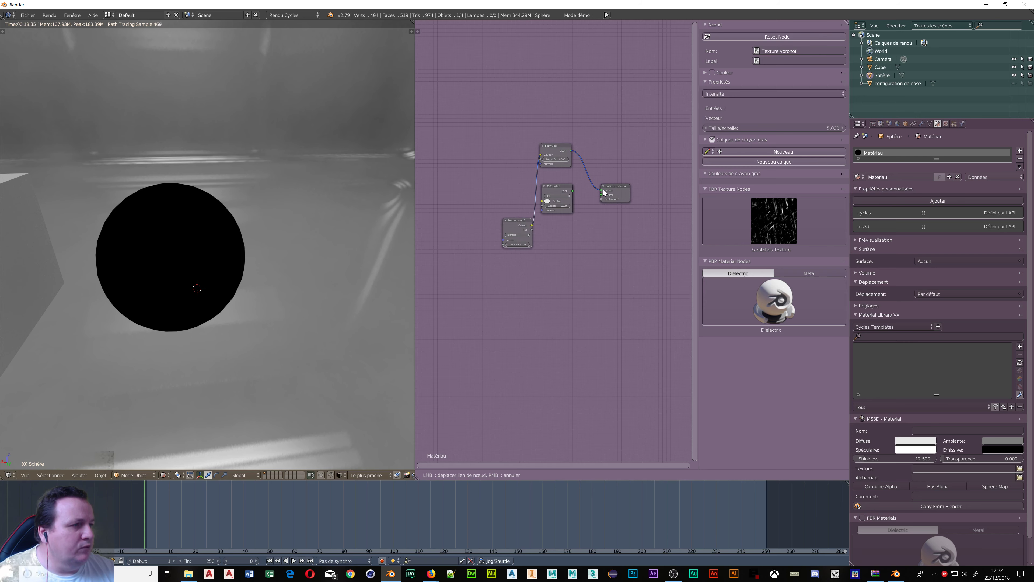
Step: Set Voronoi scale to 32.5, route the diffuse to displacement and the glossy to Surface
{"action": "scroll", "coordinate": [132, 241], "scroll_direction": "up", "scroll_amount": 2}
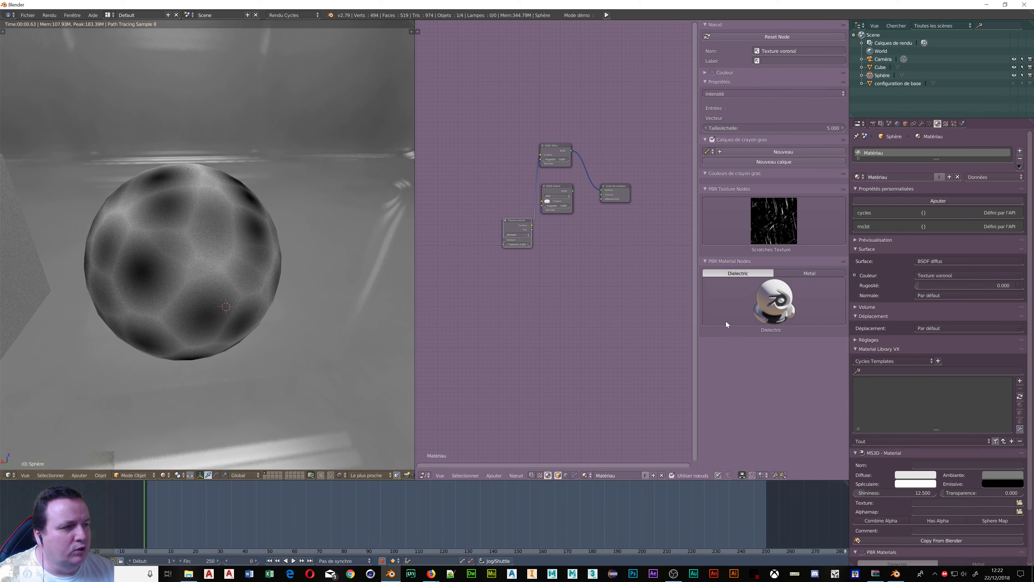
{"action": "scroll", "coordinate": [552, 252], "scroll_direction": "up", "scroll_amount": 2}
{"action": "scroll", "coordinate": [526, 228], "scroll_direction": "up", "scroll_amount": 2}
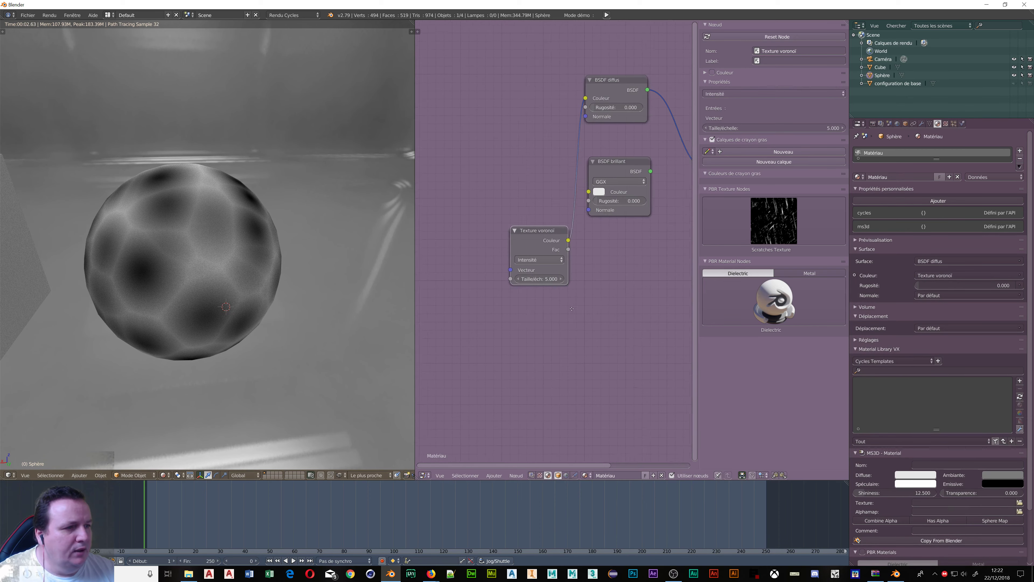
{"action": "mouse_move", "coordinate": [549, 276]}
{"action": "left_mouse_down"}
{"action": "mouse_move", "coordinate": [602, 276]}
{"action": "mouse_move", "coordinate": [544, 283]}
{"action": "left_mouse_up"}
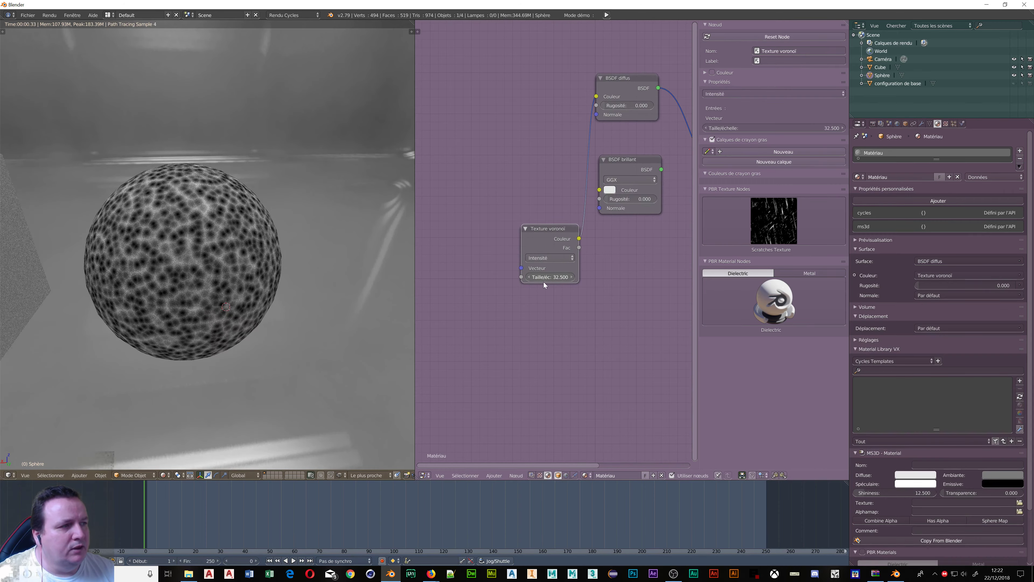
{"action": "middle_click_drag", "start_coordinate": [544, 283], "coordinate": [430, 268]}
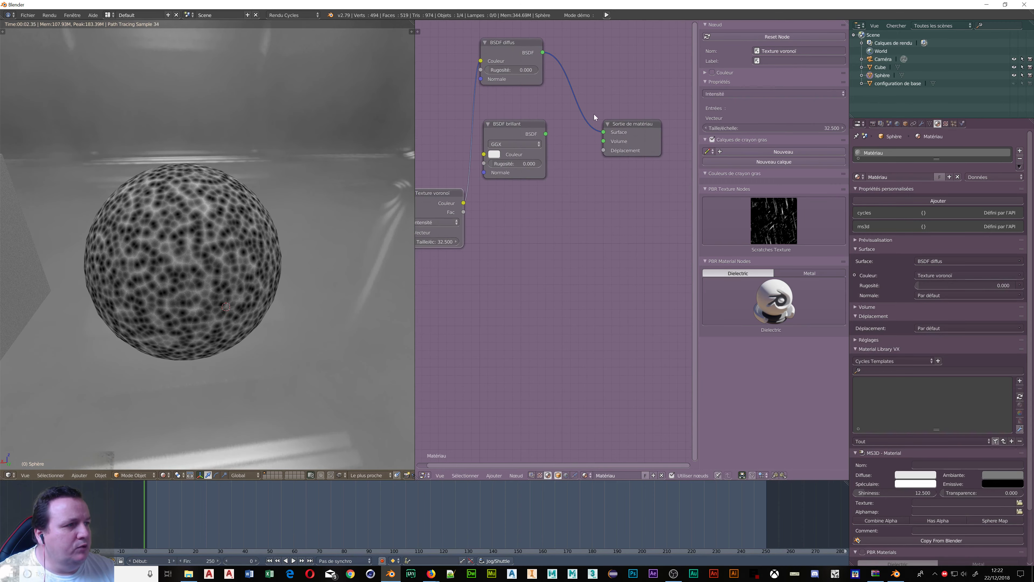
{"action": "left_click_drag", "start_coordinate": [603, 132], "coordinate": [605, 150]}
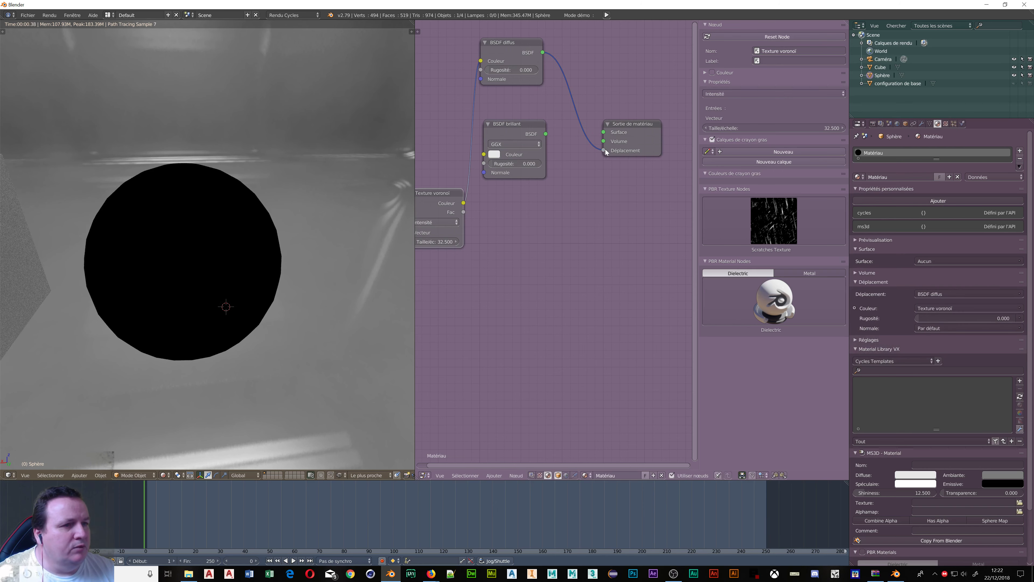
{"action": "left_click_drag", "start_coordinate": [547, 134], "coordinate": [604, 131]}
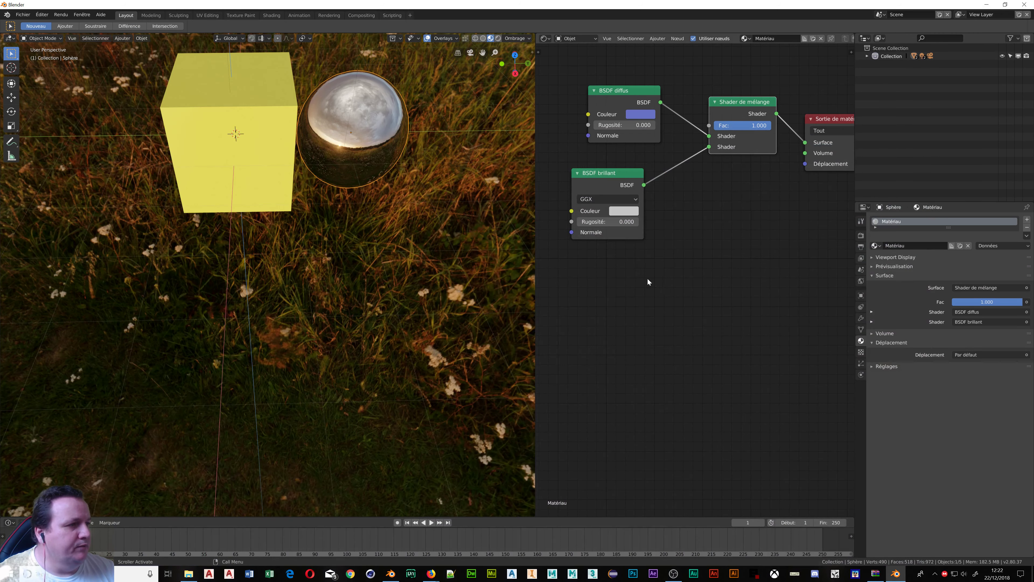
Step: Add a Texture voronoï driving the displacement input and preview the scene in rendered shading
{"action": "middle_click_drag", "start_coordinate": [568, 290], "coordinate": [659, 236]}
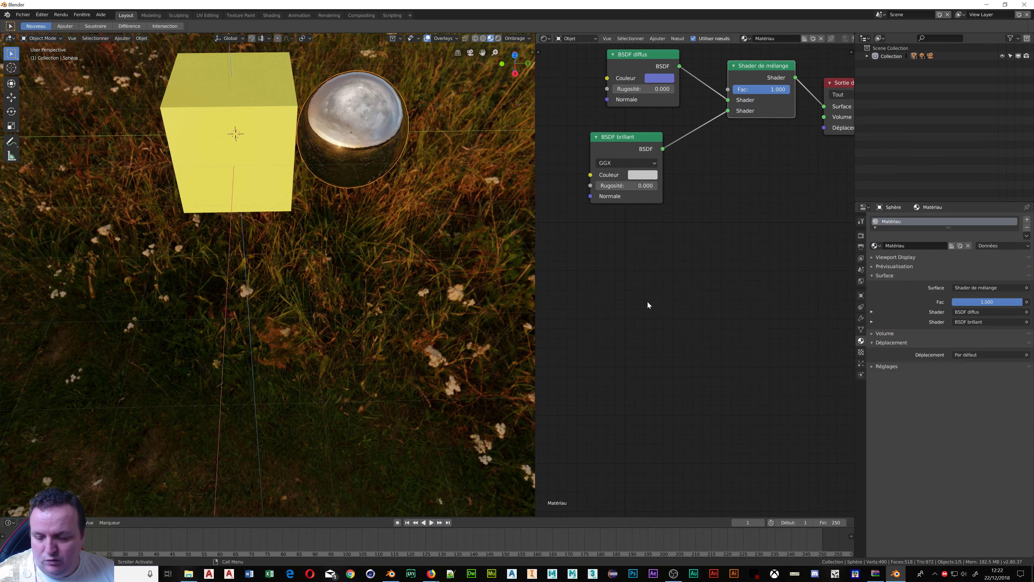
{"action": "key", "text": "shift+a"}
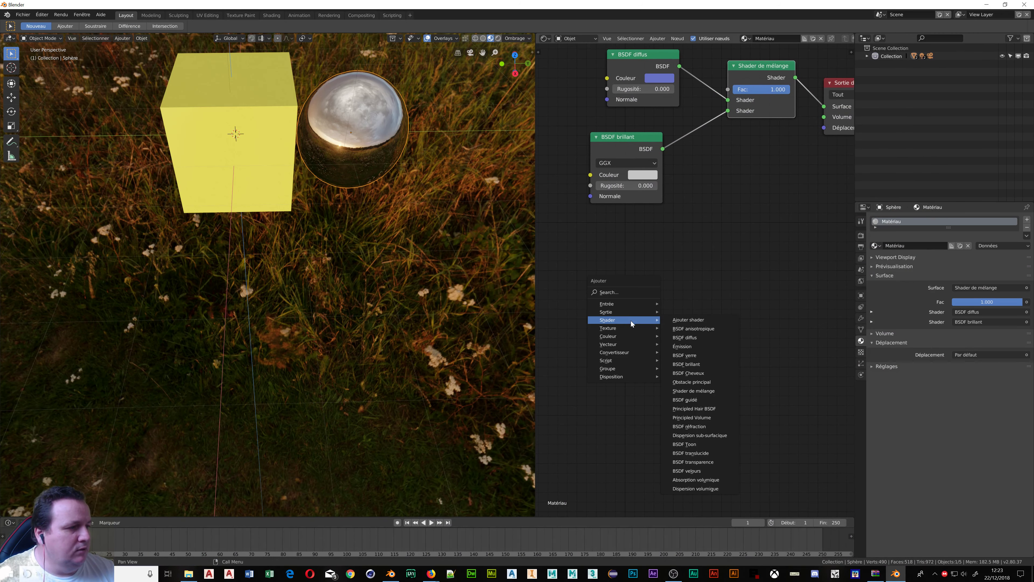
{"action": "left_click", "coordinate": [692, 426]}
{"action": "left_click", "coordinate": [610, 266]}
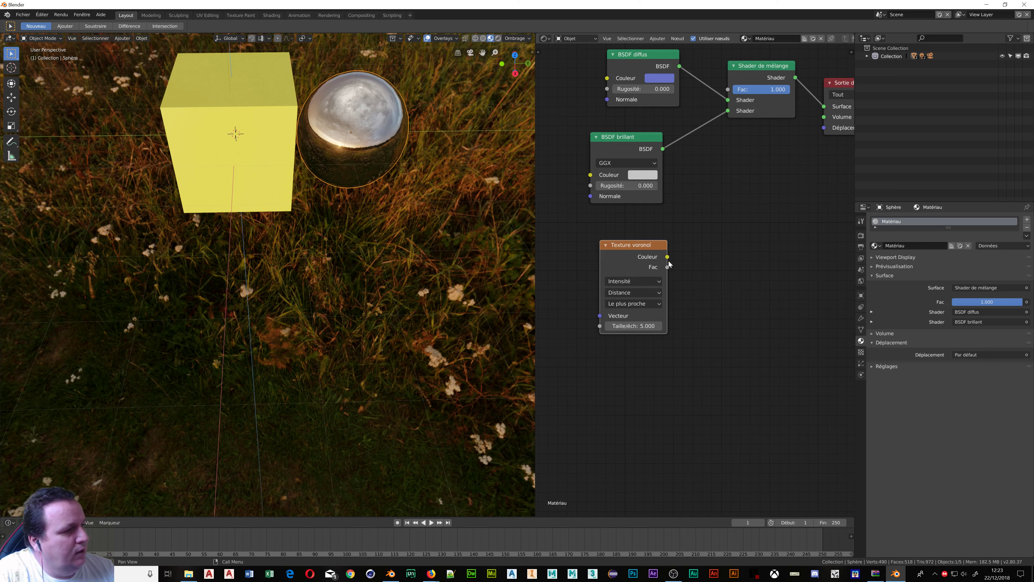
{"action": "left_click_drag", "start_coordinate": [667, 257], "coordinate": [825, 127]}
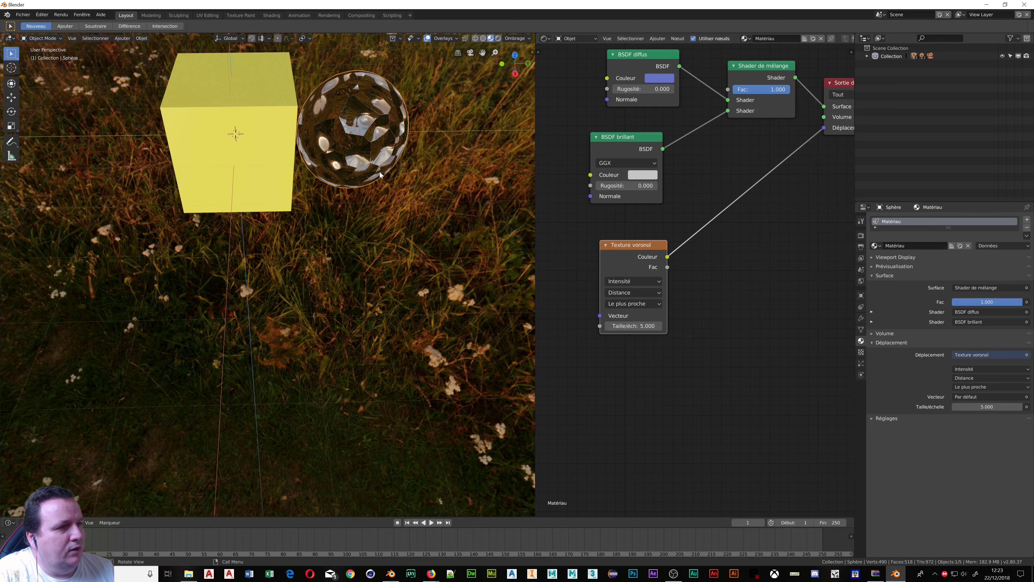
{"action": "middle_click_drag", "start_coordinate": [311, 150], "coordinate": [418, 93]}
{"action": "left_click", "coordinate": [498, 38]}
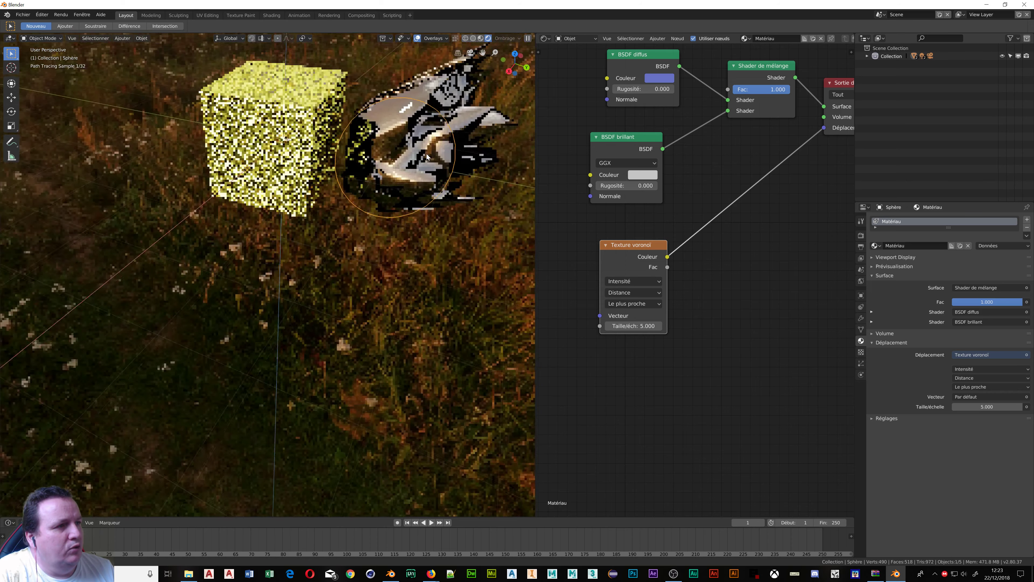
Step: Expand the material's Volume and Settings panels and review the Displacement Method choices
{"action": "mouse_move", "coordinate": [443, 169]}
{"action": "middle_mouse_down"}
{"action": "mouse_move", "coordinate": [341, 158]}
{"action": "mouse_move", "coordinate": [410, 143]}
{"action": "mouse_move", "coordinate": [446, 151]}
{"action": "middle_mouse_up"}
{"action": "scroll", "coordinate": [341, 158], "scroll_direction": "up", "scroll_amount": 4}
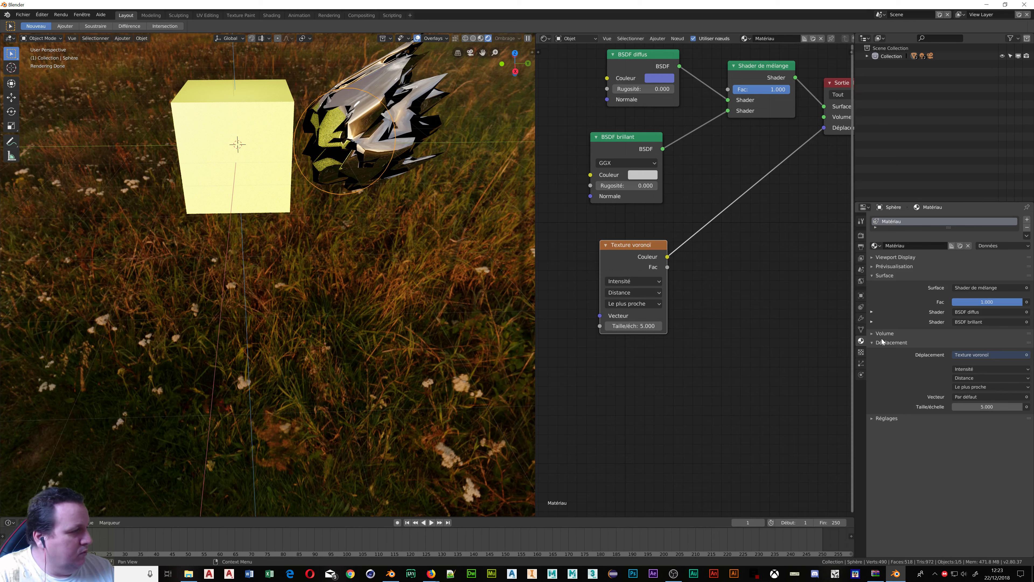
{"action": "left_click", "coordinate": [874, 334]}
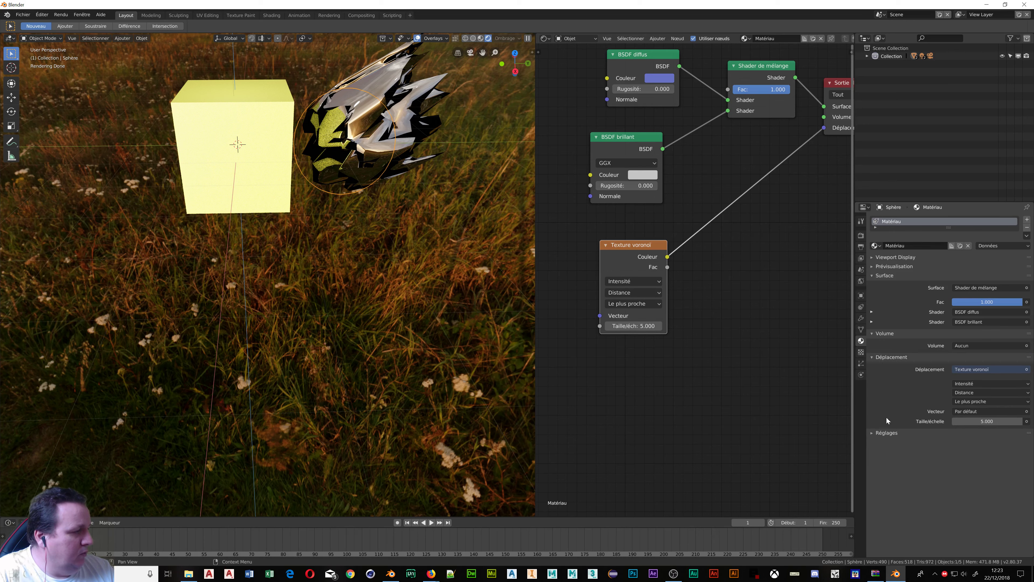
{"action": "left_click", "coordinate": [878, 435]}
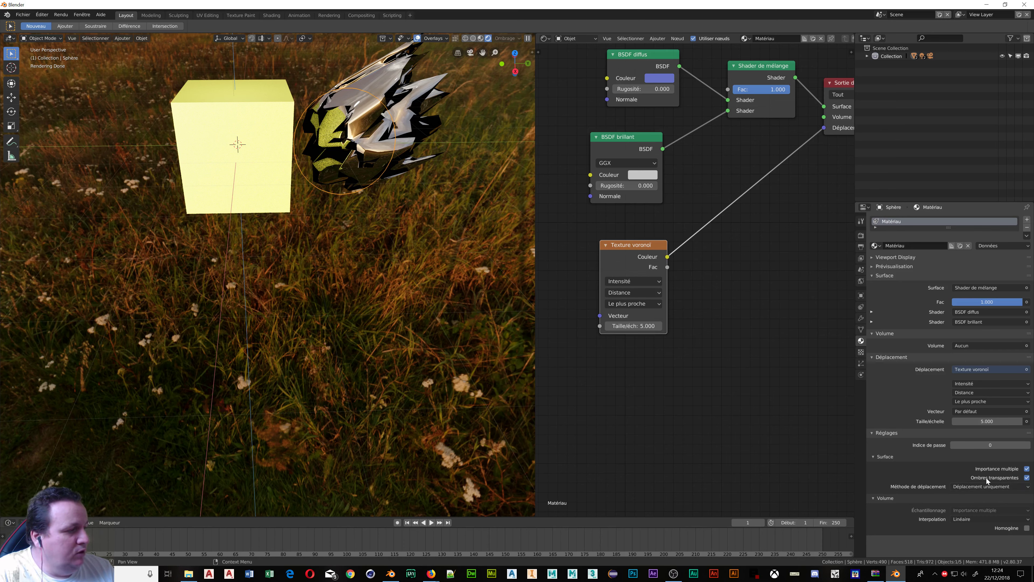
{"action": "left_click", "coordinate": [1000, 486]}
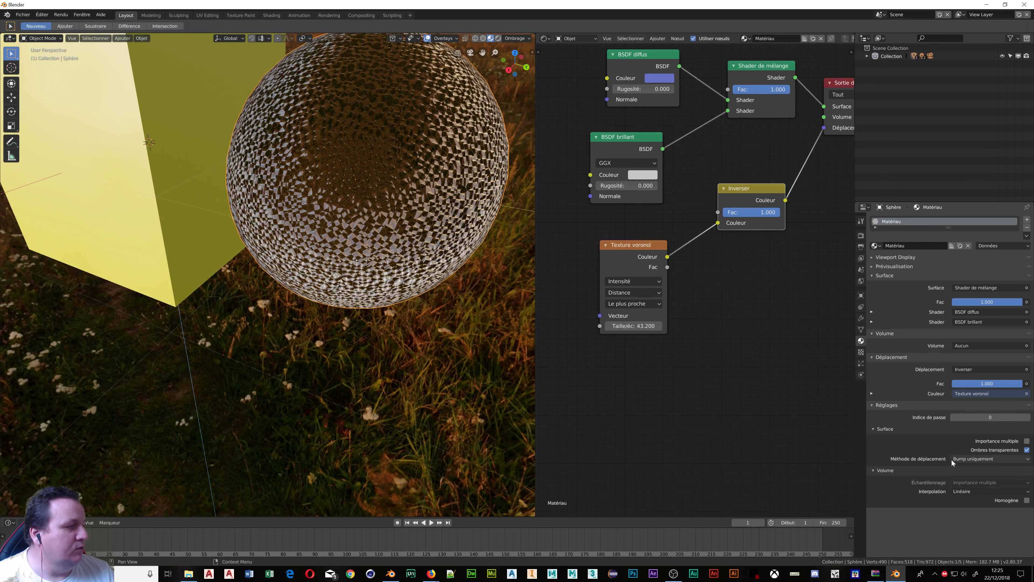
{"action": "left_click", "coordinate": [970, 460]}
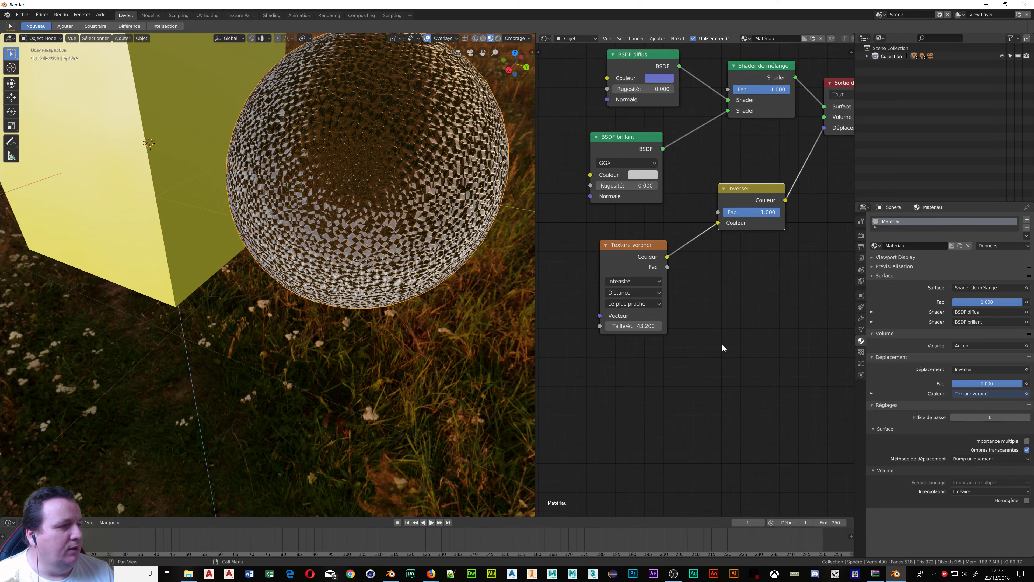
{"action": "scroll", "coordinate": [723, 344], "scroll_direction": "down", "scroll_amount": 2}
{"action": "scroll", "coordinate": [723, 346], "scroll_direction": "down", "scroll_amount": 1}
{"action": "scroll", "coordinate": [518, 302], "scroll_direction": "down", "scroll_amount": 5}
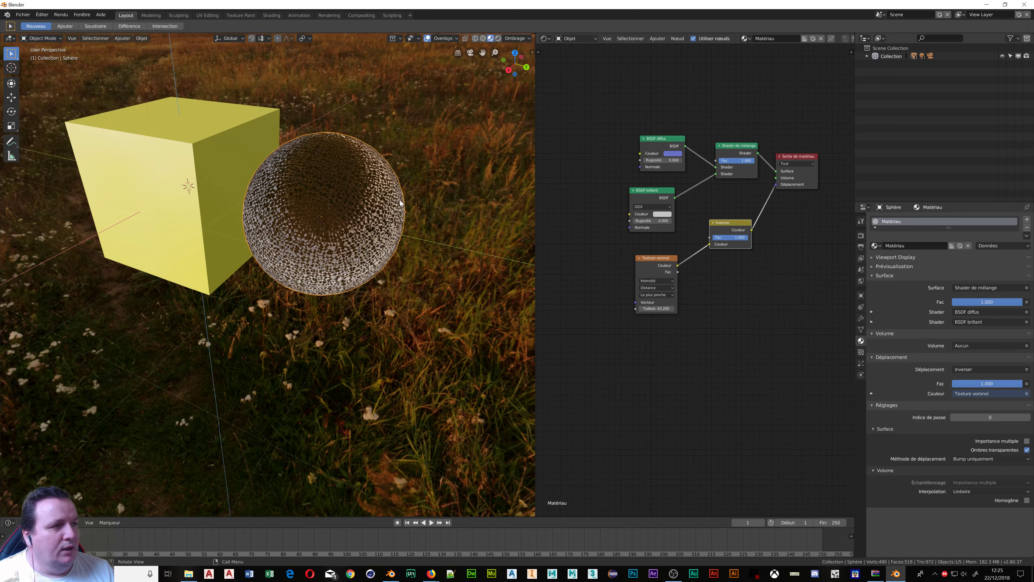